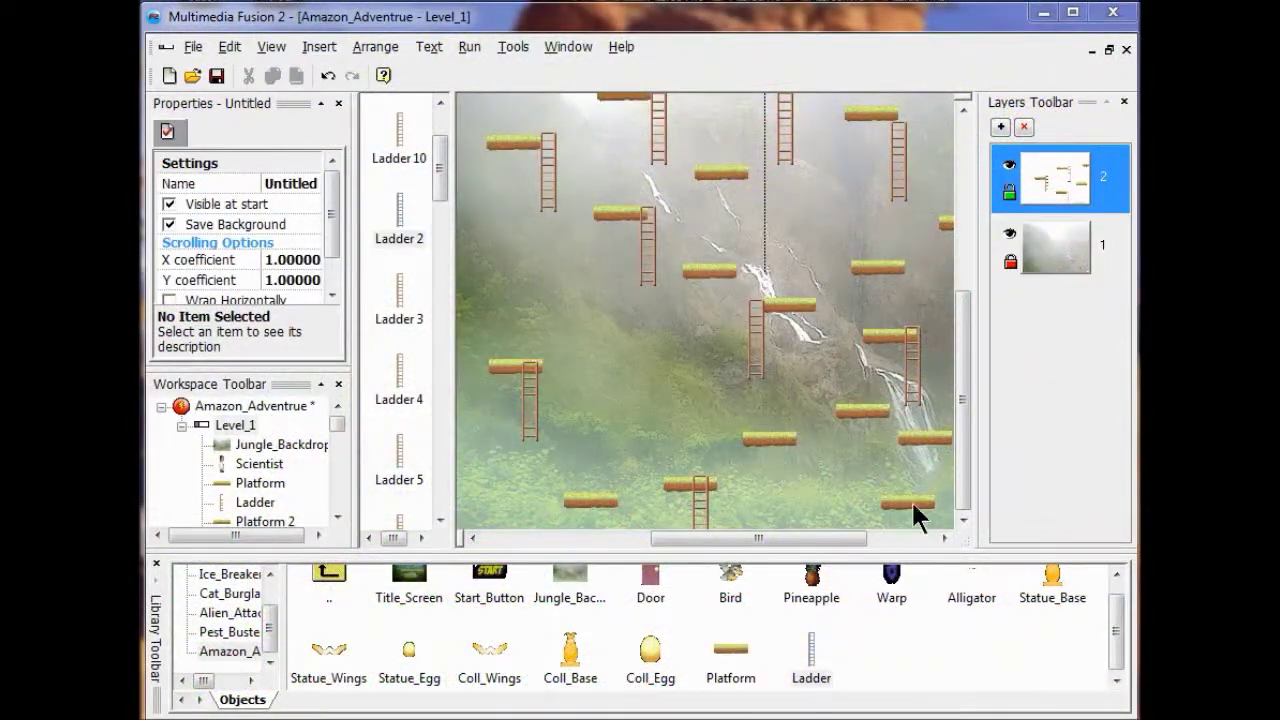
- Place the Door object from the library on the topmost platform, near the vertical dotted boundary
{"action": "left_click_drag", "start_coordinate": [963, 497], "coordinate": [962, 409]}
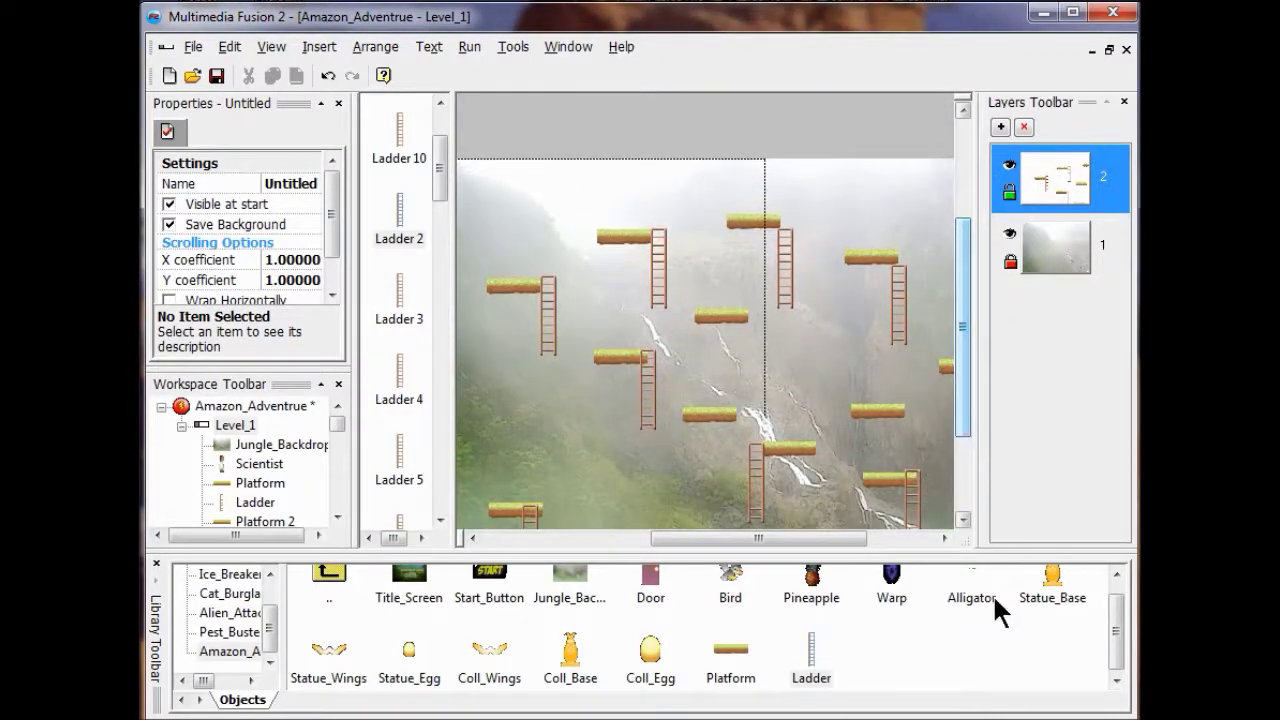
{"action": "left_click", "coordinate": [651, 584]}
{"action": "left_click_drag", "start_coordinate": [651, 590], "coordinate": [735, 178]}
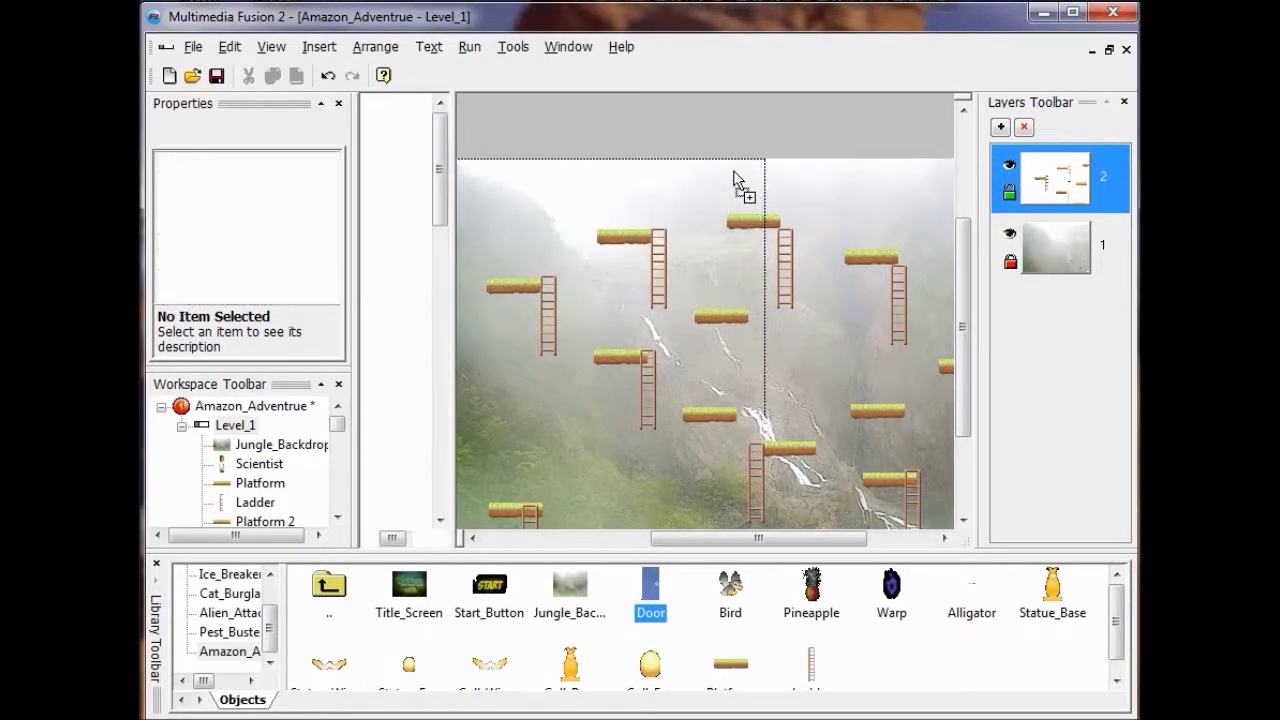
{"action": "left_click_drag", "start_coordinate": [734, 176], "coordinate": [734, 172]}
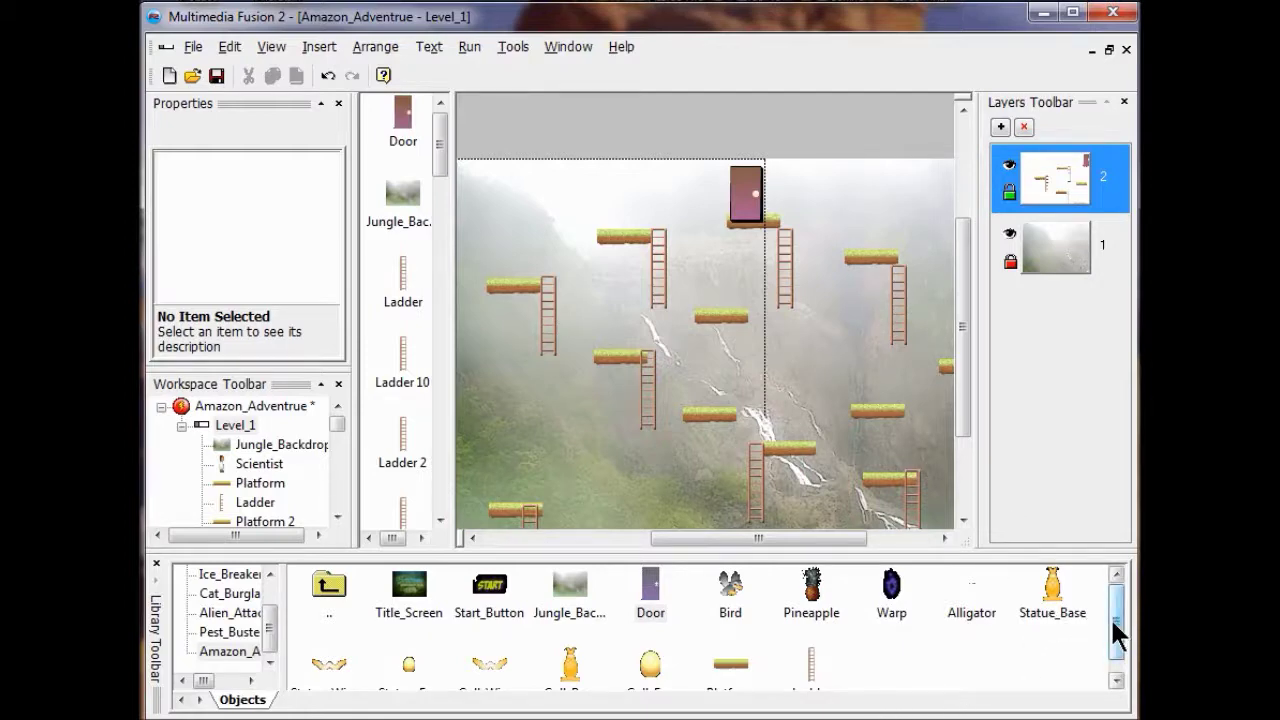
- Place the Statue_Egg object just above the high platform at the left of the level's upper area
{"action": "left_click", "coordinate": [1116, 681]}
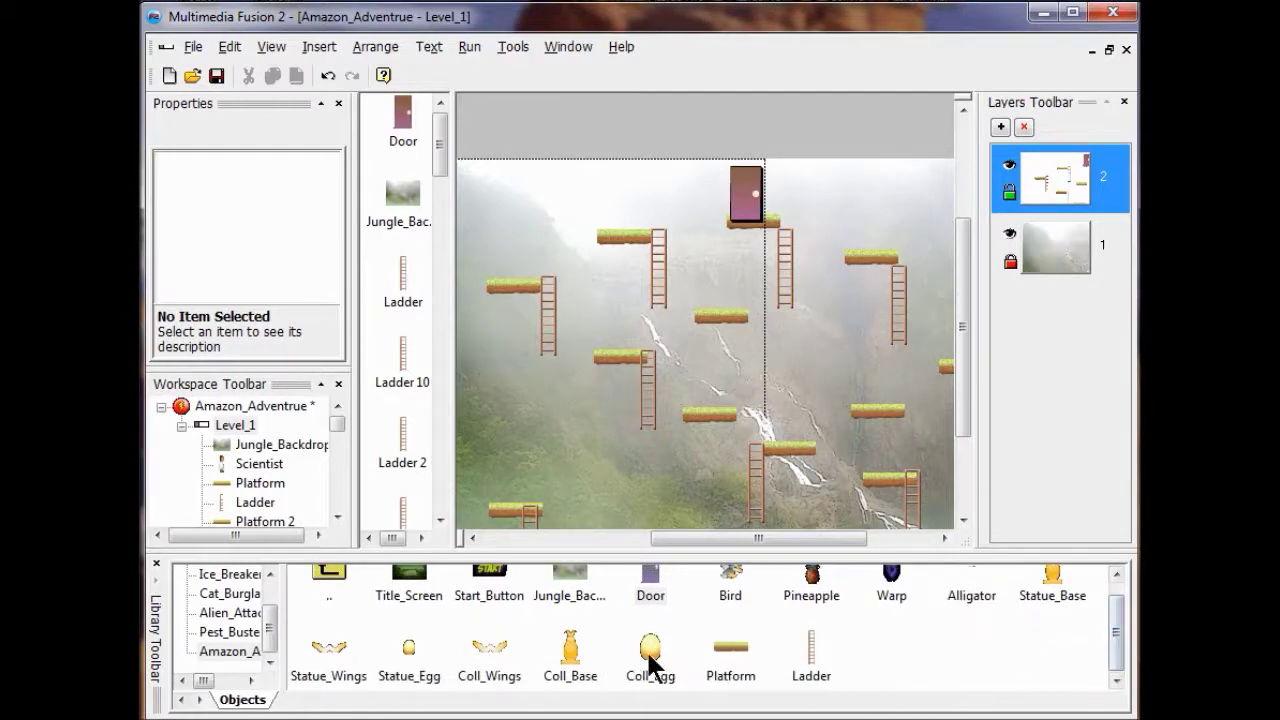
{"action": "left_click", "coordinate": [409, 655]}
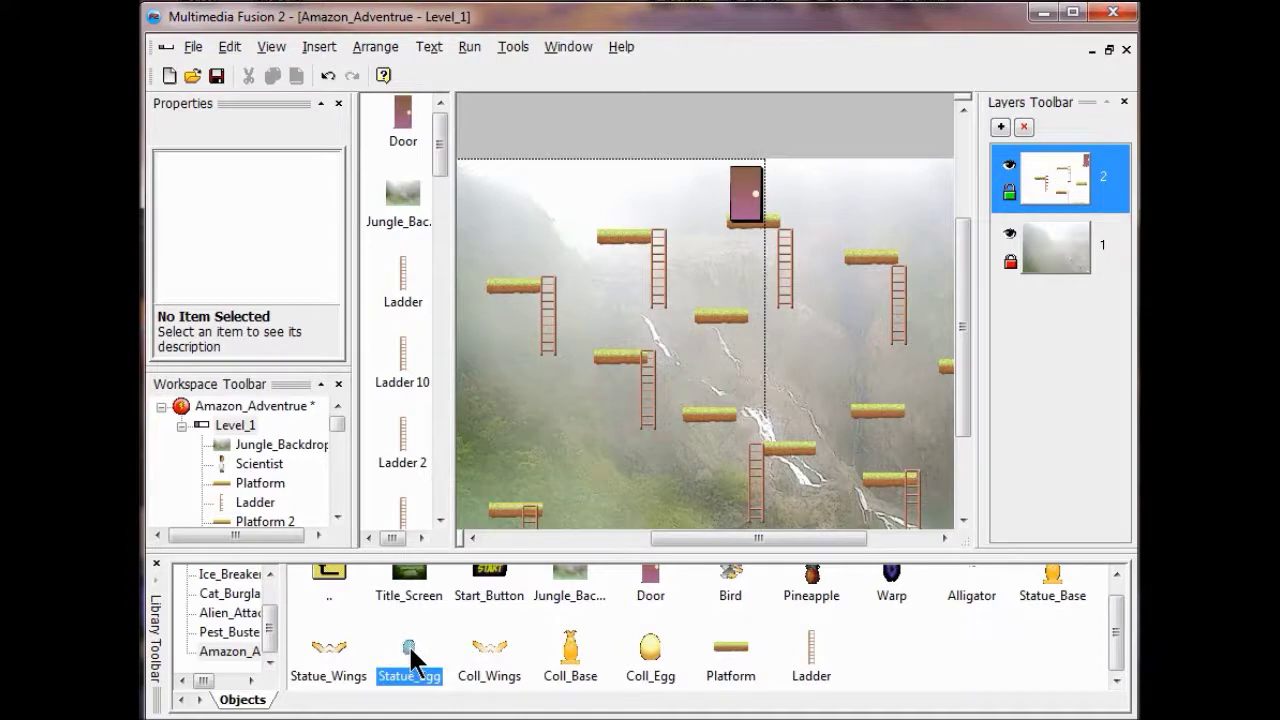
{"action": "left_click_drag", "start_coordinate": [410, 650], "coordinate": [517, 294]}
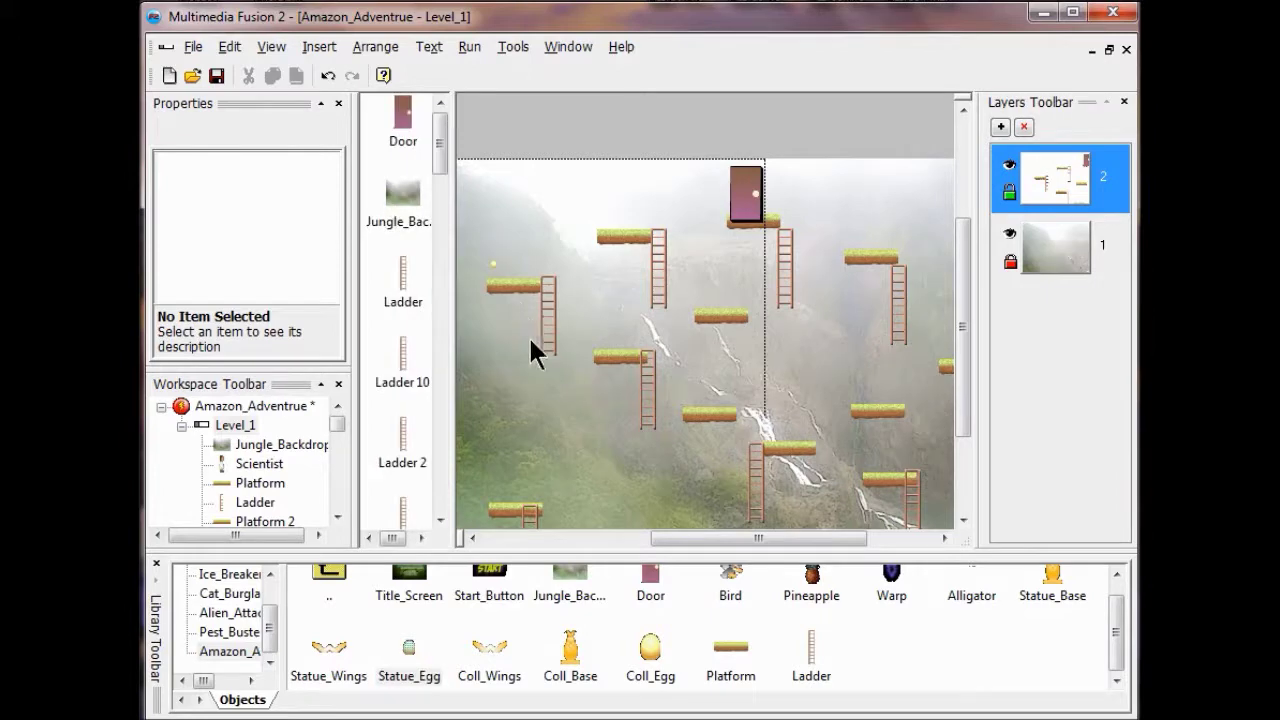
- Place Statue_Wings on the high far-right platform and Statue_Base on the platform just right of the waterfall's dotted boundary
{"action": "left_click_drag", "start_coordinate": [671, 540], "coordinate": [770, 539]}
{"action": "left_click", "coordinate": [335, 652]}
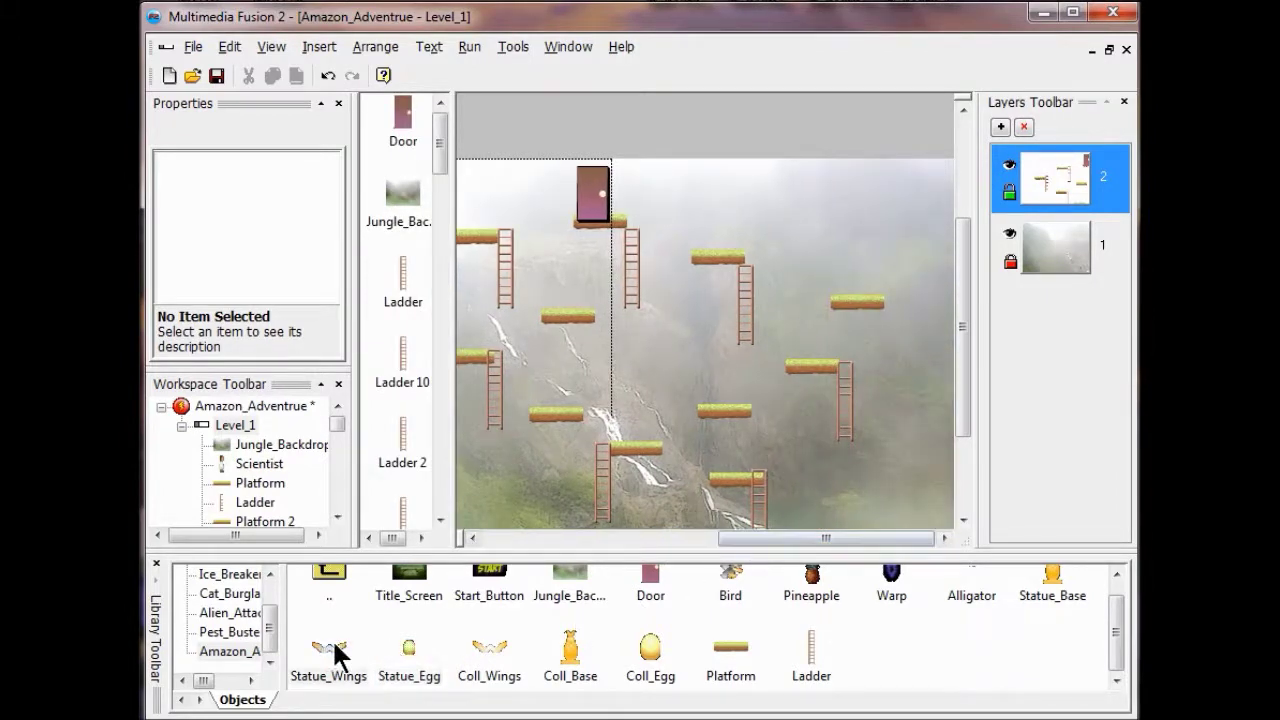
{"action": "left_click_drag", "start_coordinate": [333, 658], "coordinate": [866, 274]}
{"action": "left_click_drag", "start_coordinate": [1052, 585], "coordinate": [631, 422]}
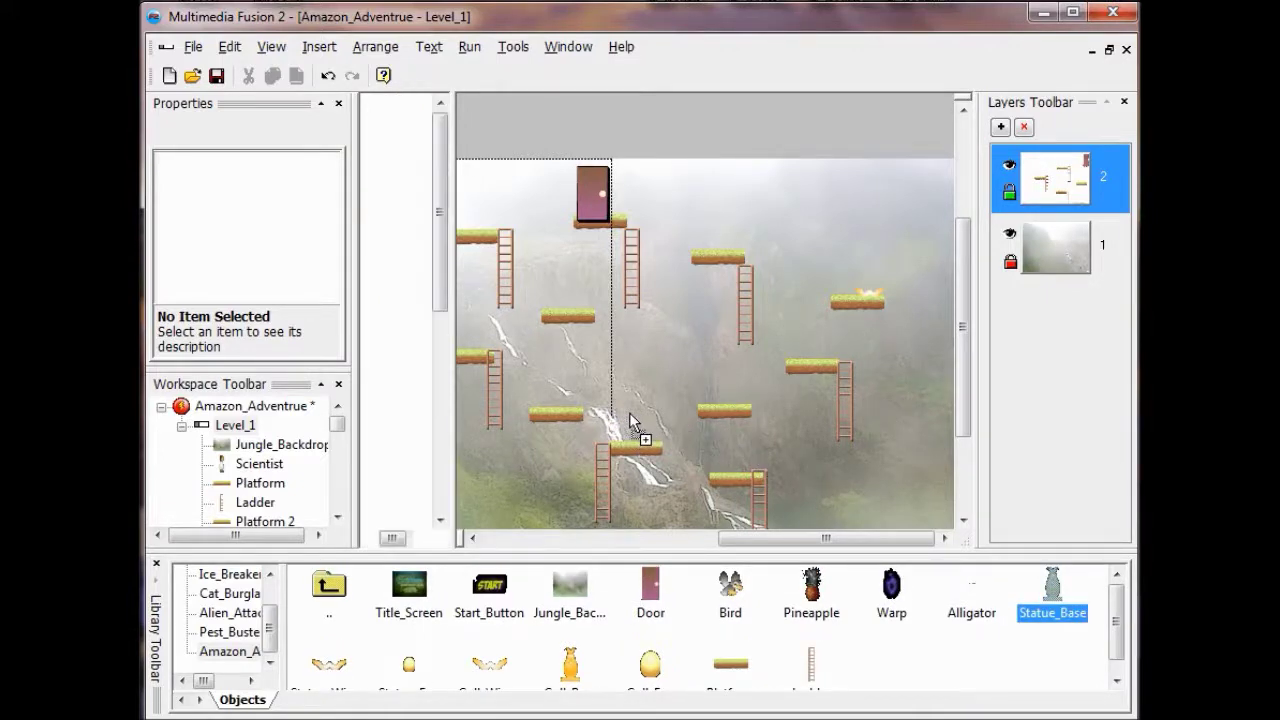
{"action": "left_click_drag", "start_coordinate": [632, 424], "coordinate": [632, 425]}
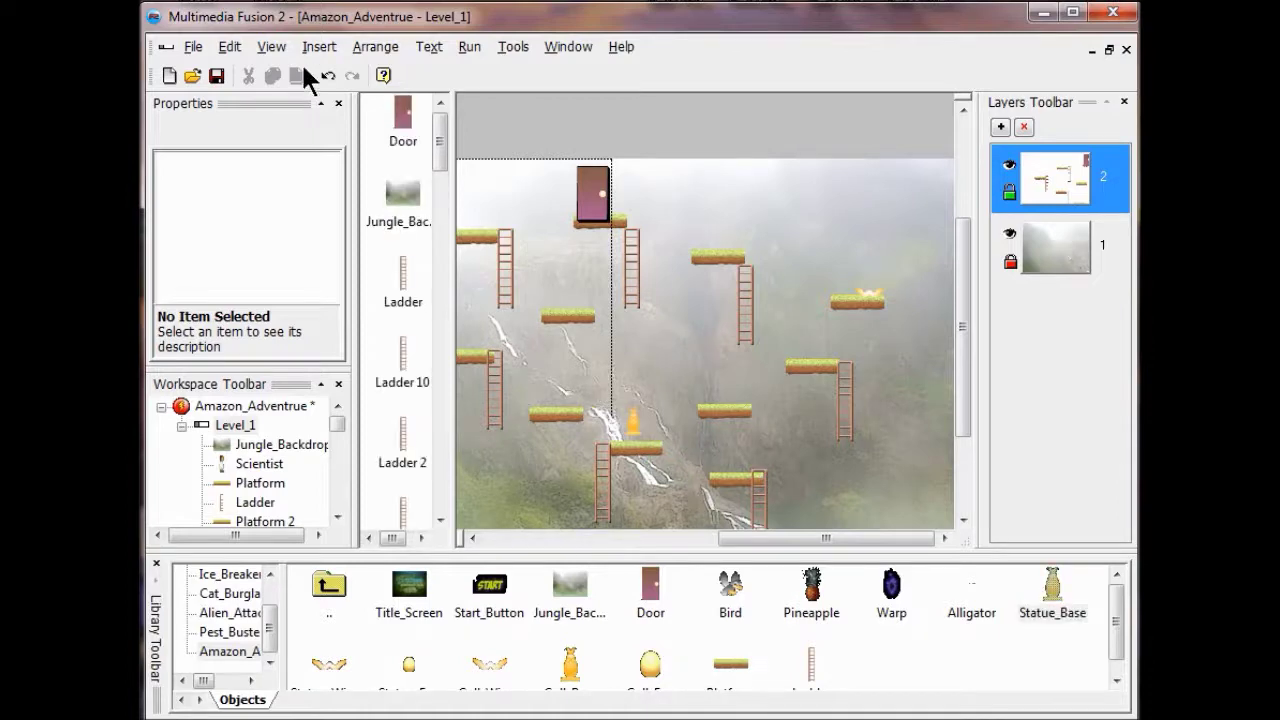
- In Level_1's Event Editor, add a condition testing a collision between the Scientist and Statue_Egg
{"action": "scroll", "coordinate": [630, 280], "scroll_direction": "down", "scroll_amount": 3}
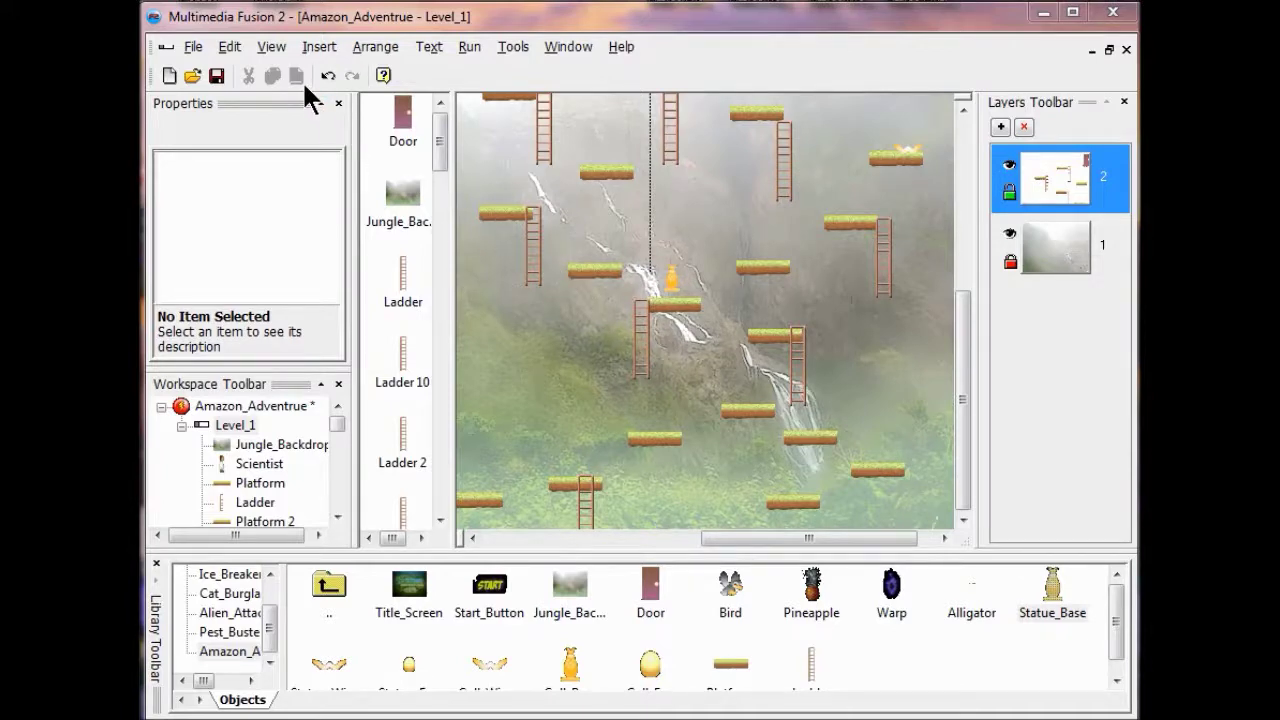
{"action": "left_click", "coordinate": [284, 49]}
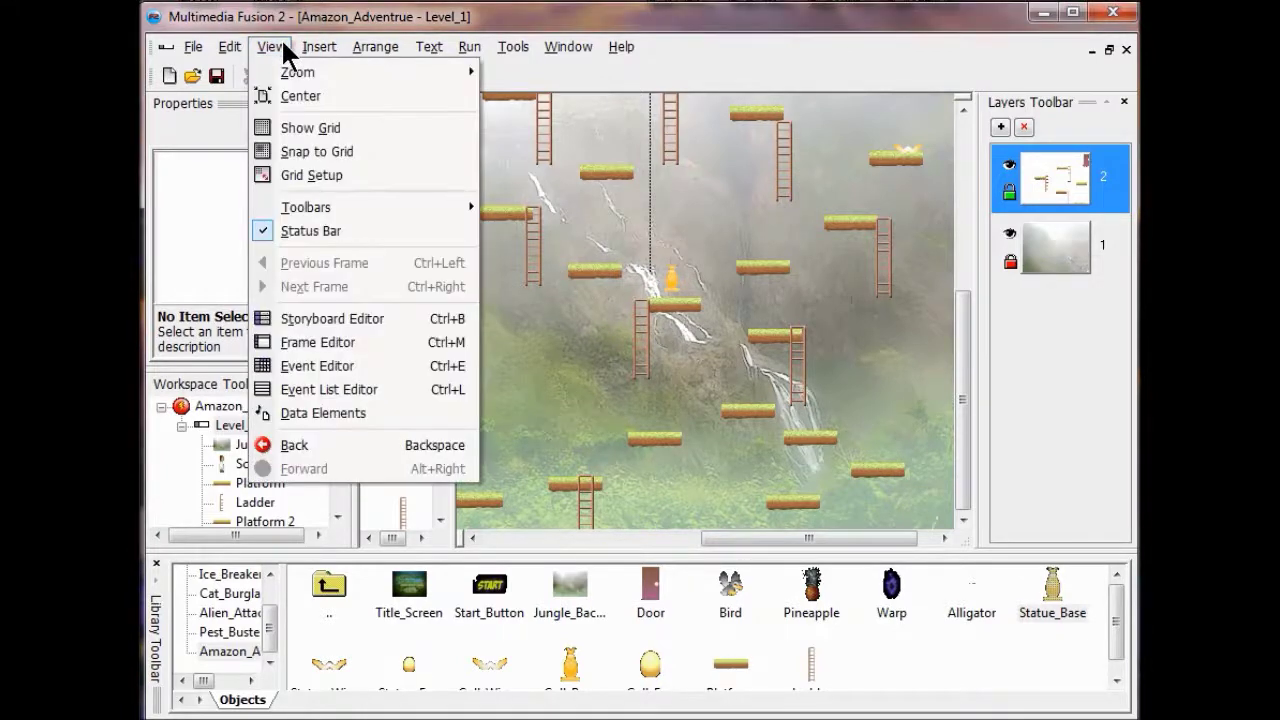
{"action": "left_click", "coordinate": [345, 366]}
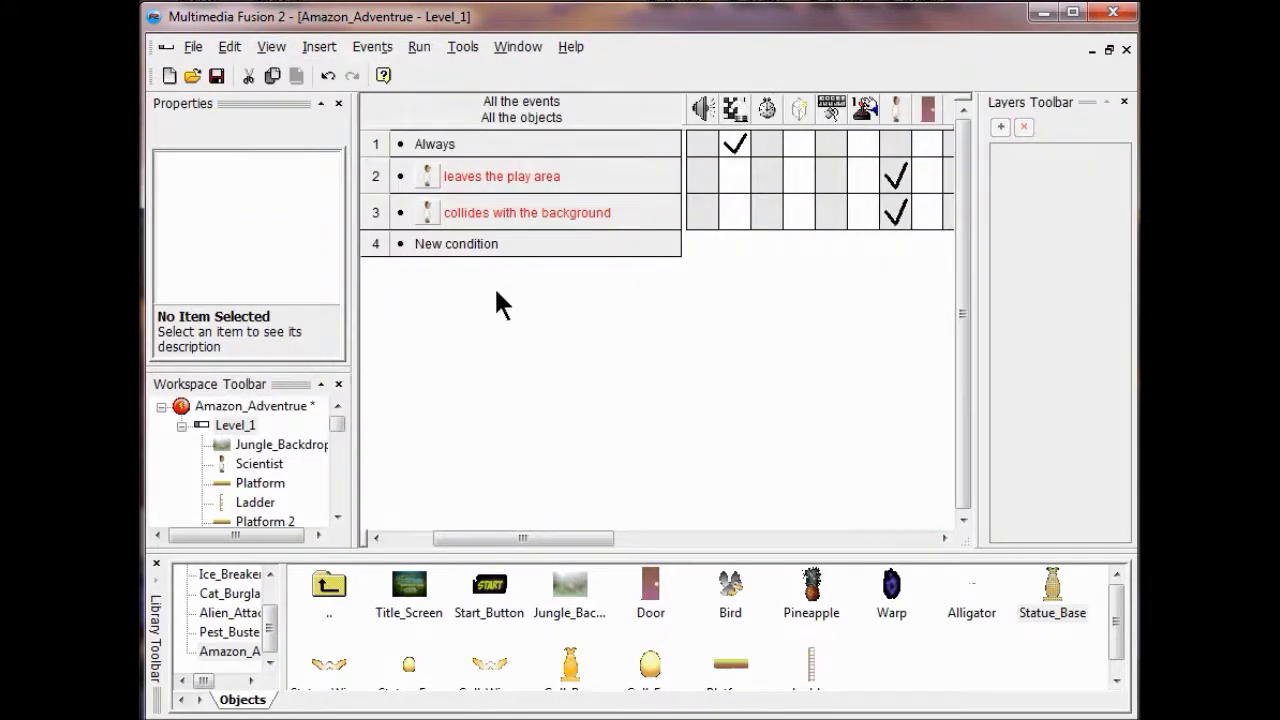
{"action": "double_click", "coordinate": [447, 244]}
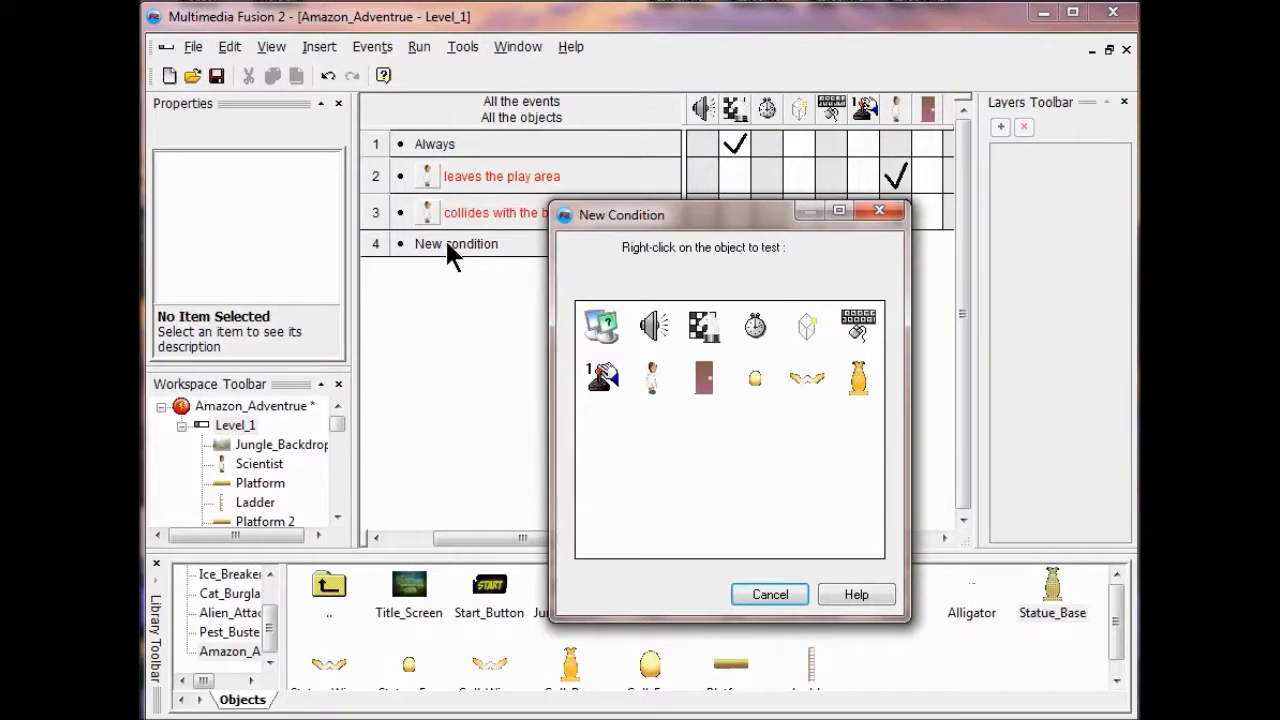
{"action": "right_click", "coordinate": [651, 375]}
{"action": "mouse_move", "coordinate": [720, 386]}
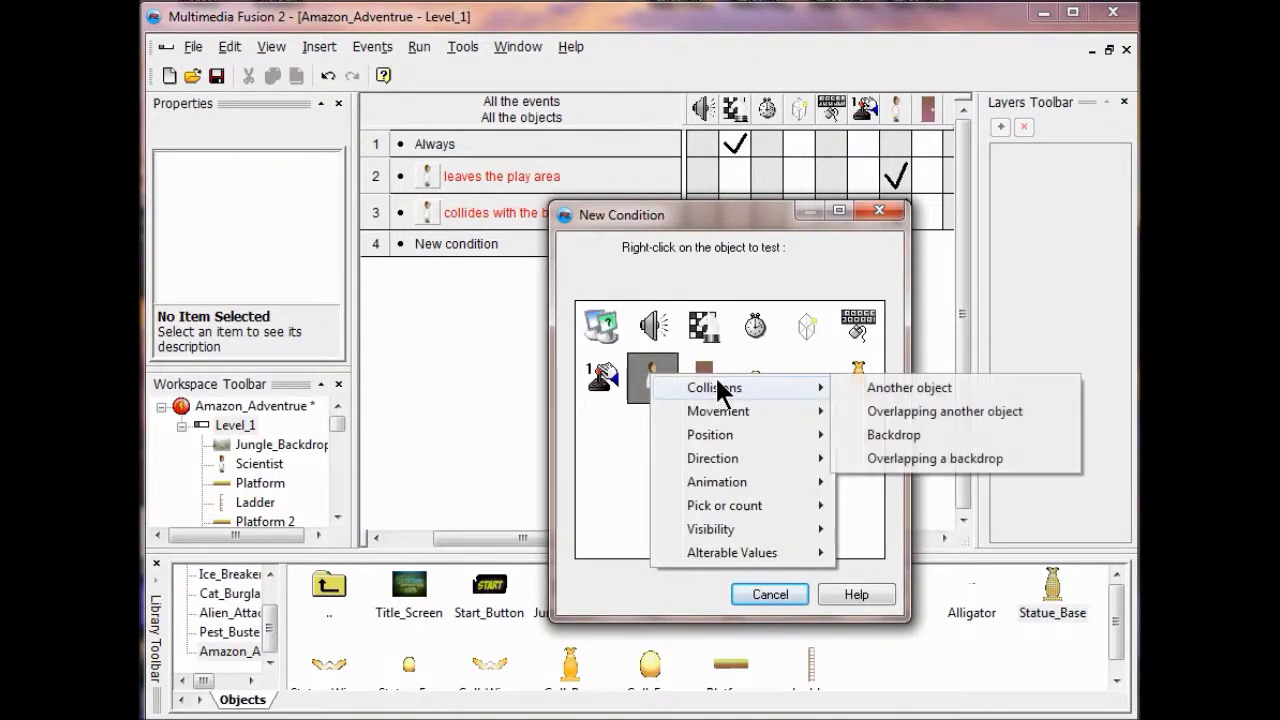
{"action": "left_click", "coordinate": [877, 393]}
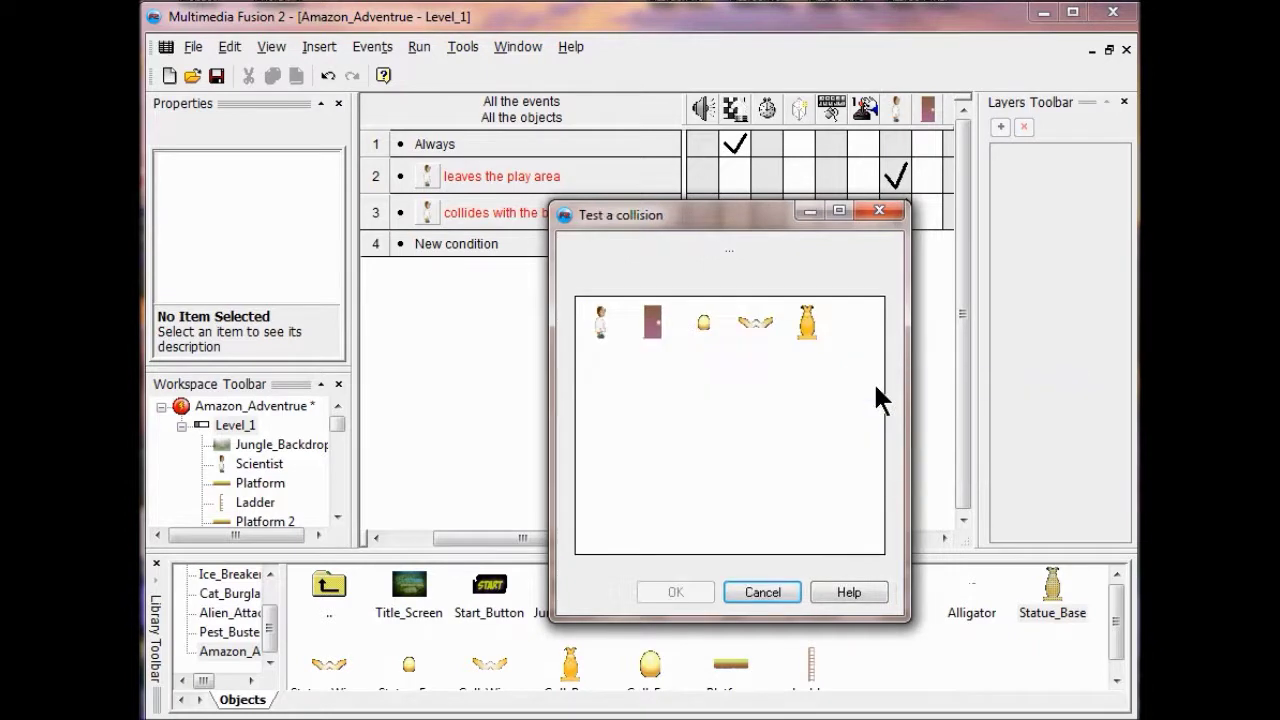
{"action": "left_click", "coordinate": [707, 322]}
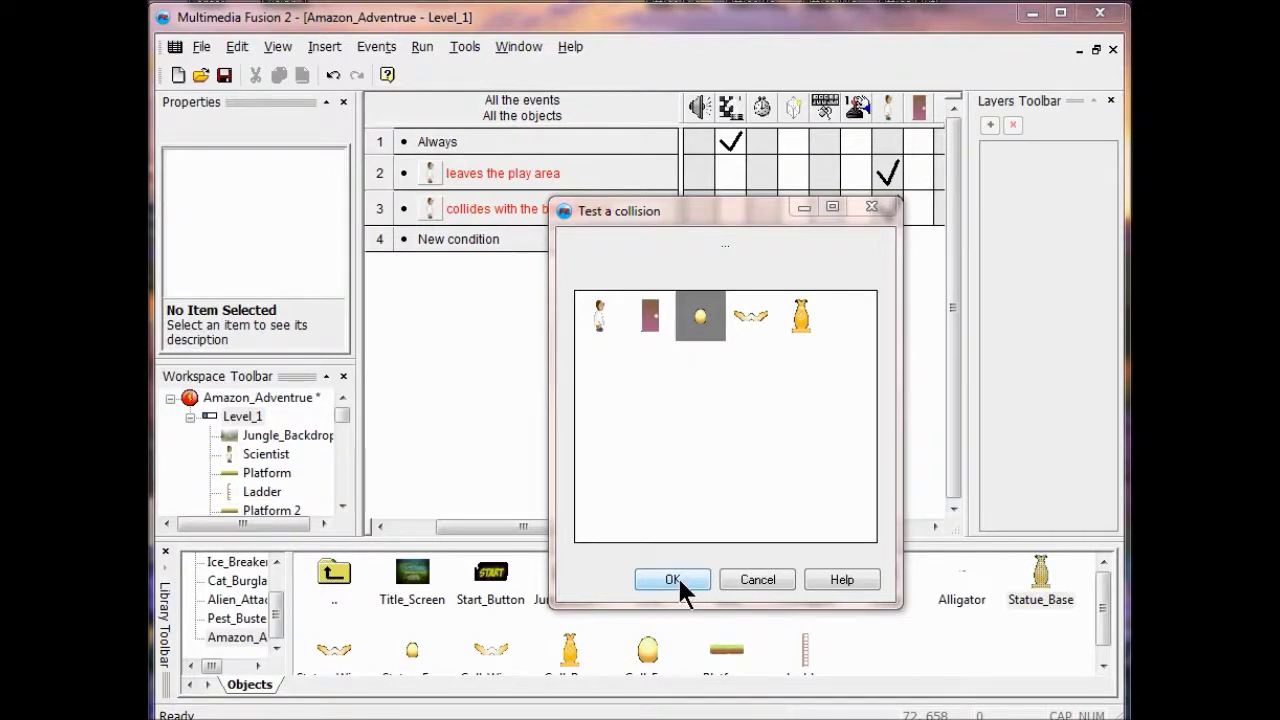
{"action": "left_click", "coordinate": [673, 580]}
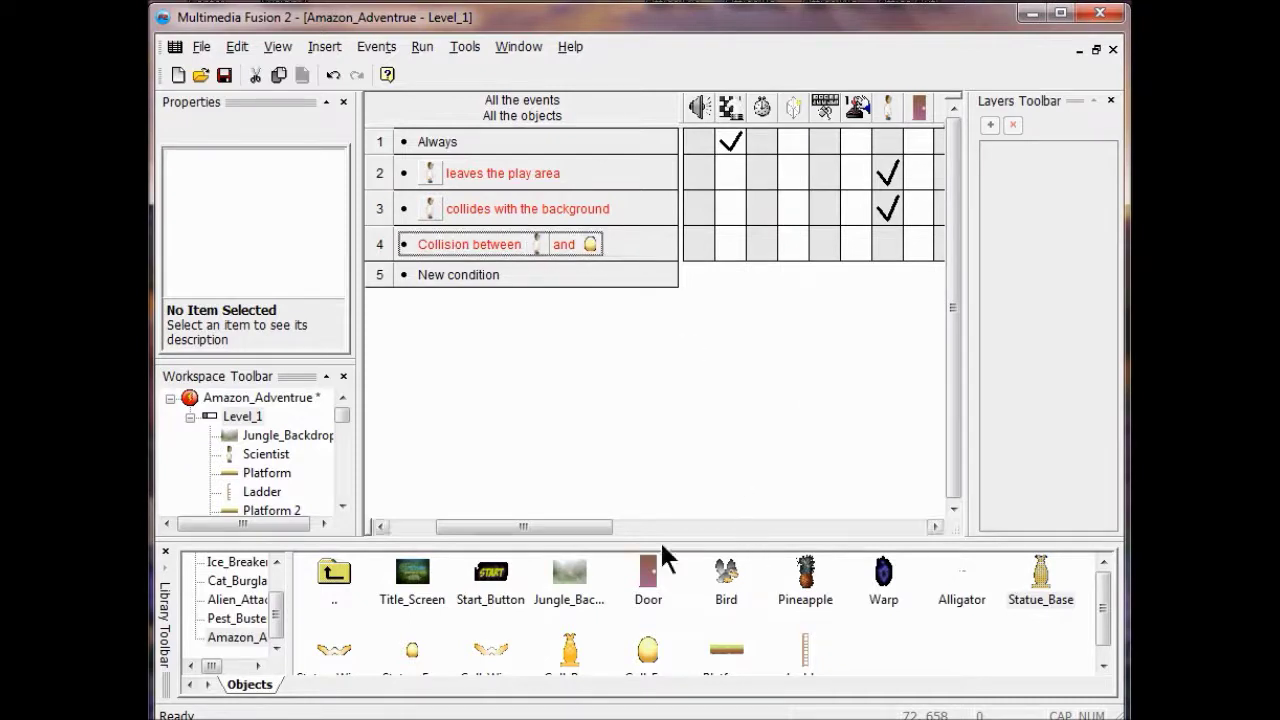
- Give the Scientist and egg collision event a Destroy action for Statue_Egg
{"action": "left_click_drag", "start_coordinate": [577, 529], "coordinate": [758, 533]}
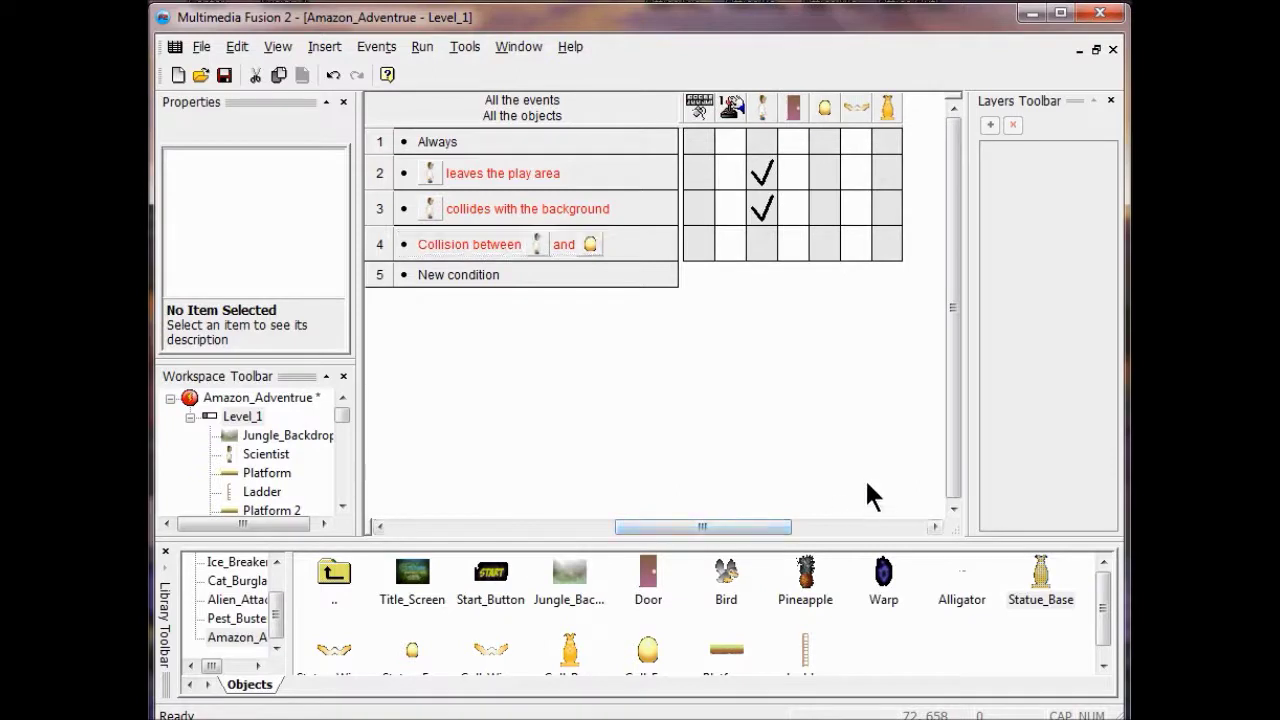
{"action": "left_click", "coordinate": [825, 240]}
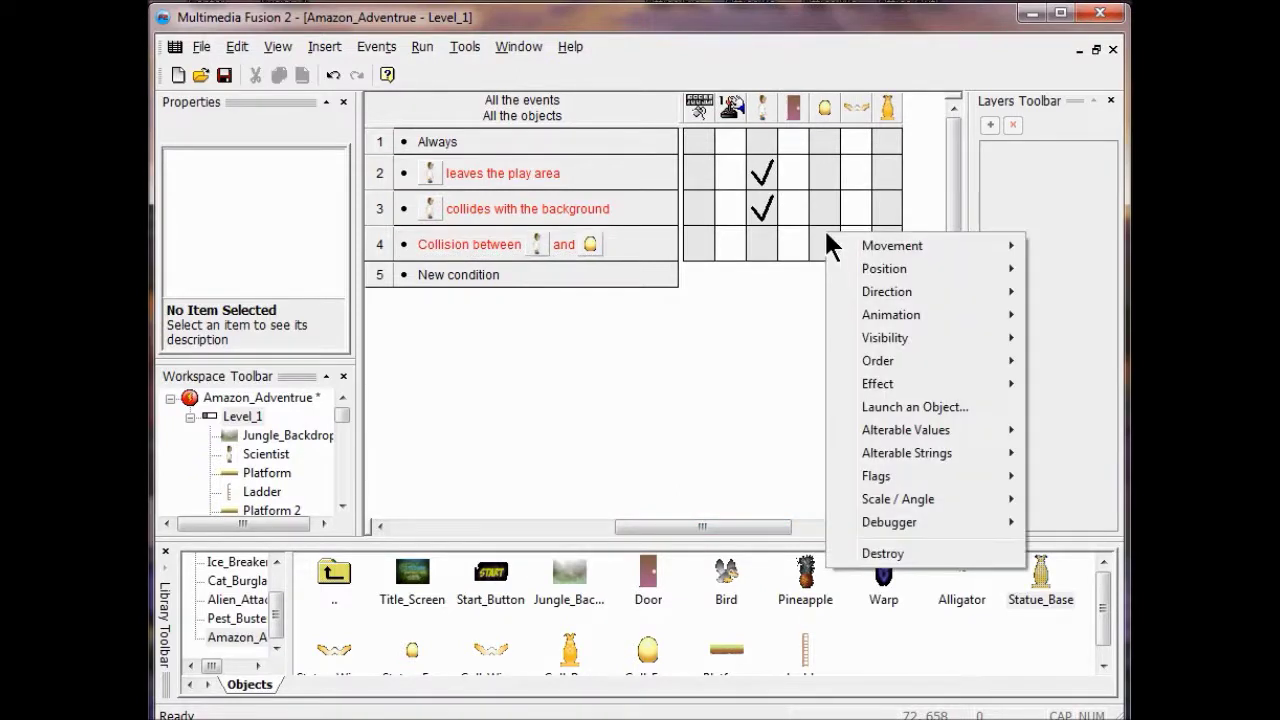
{"action": "left_click", "coordinate": [884, 554]}
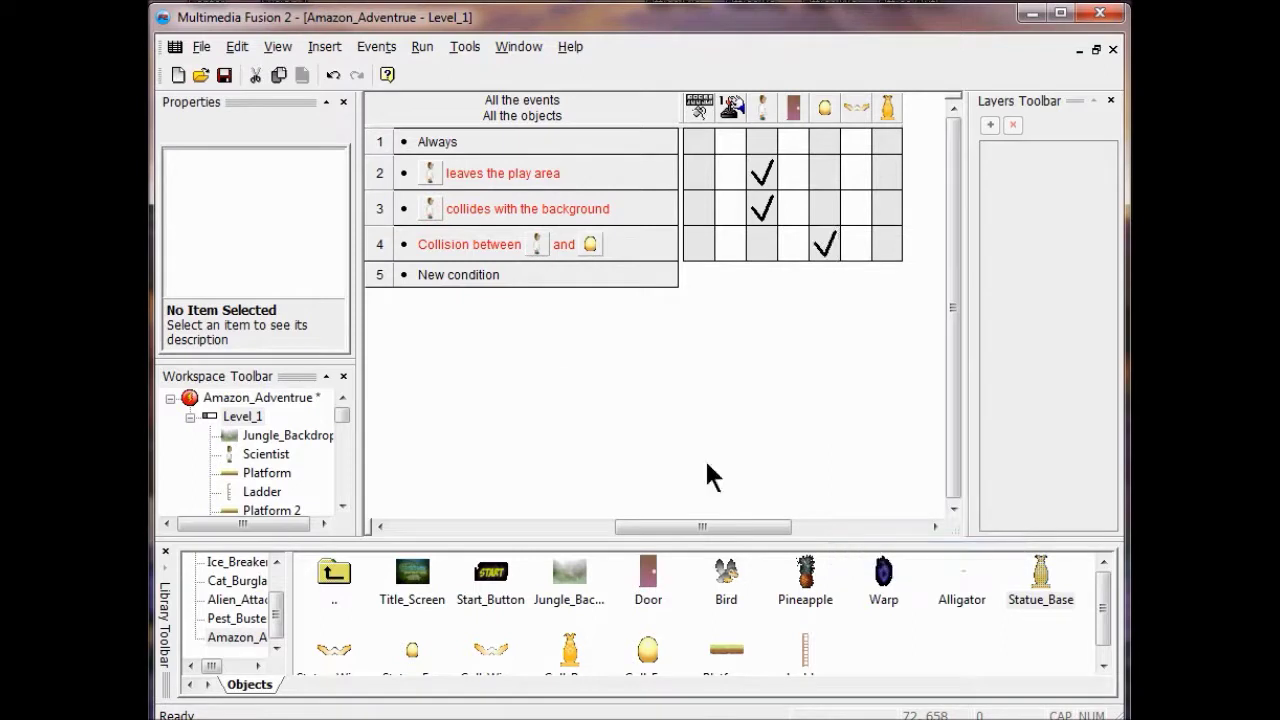
- Add an event for a collision between the Scientist and Statue_Wings that destroys the wings
{"action": "double_click", "coordinate": [450, 275]}
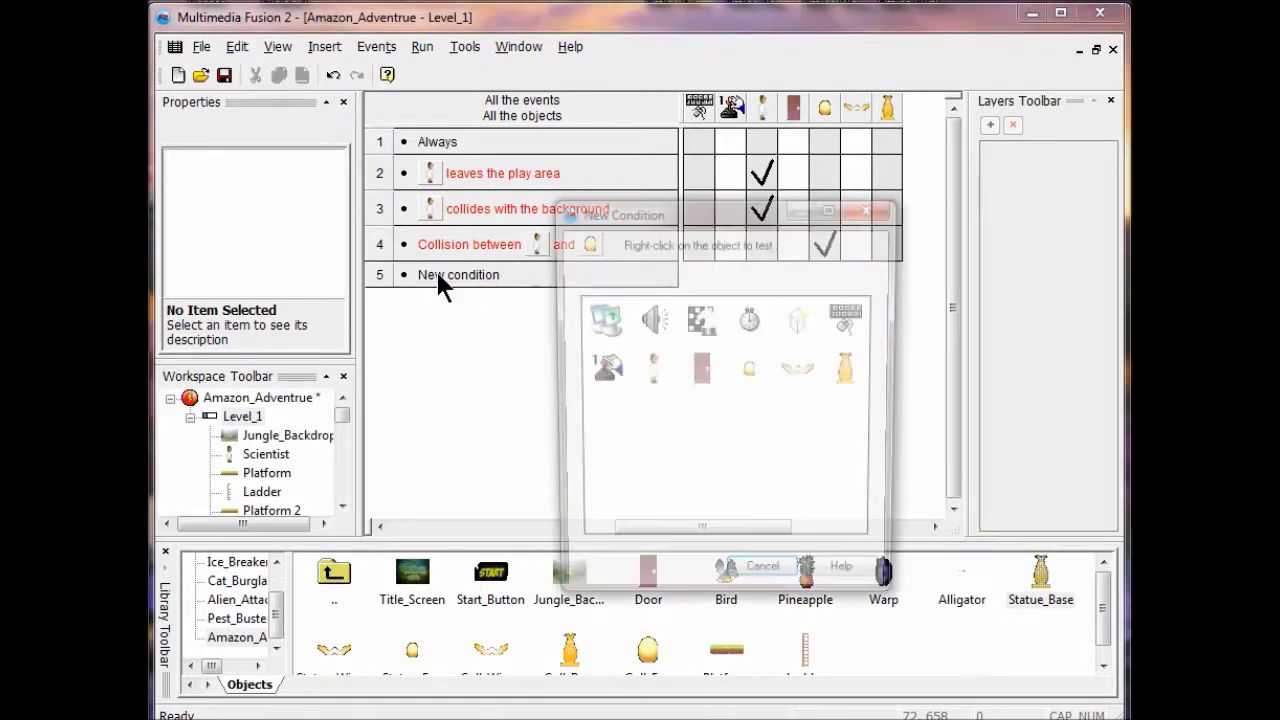
{"action": "right_click", "coordinate": [645, 370]}
{"action": "mouse_move", "coordinate": [707, 390]}
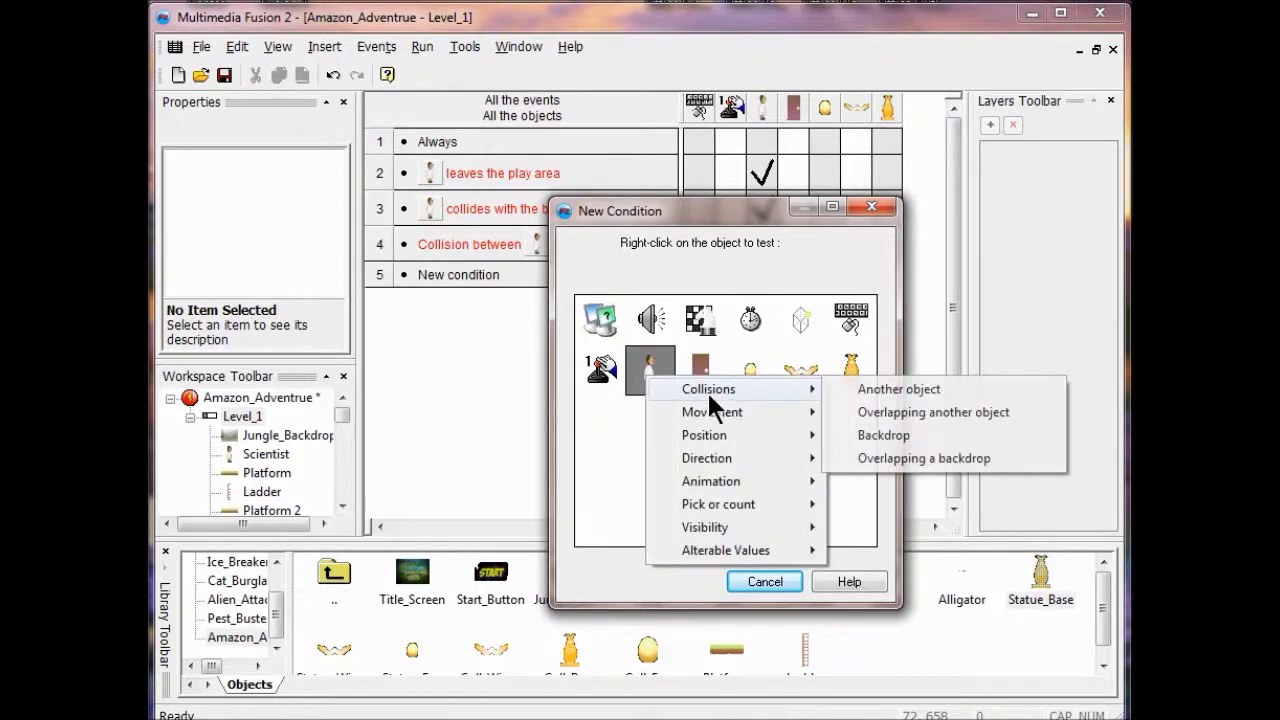
{"action": "left_click", "coordinate": [878, 390]}
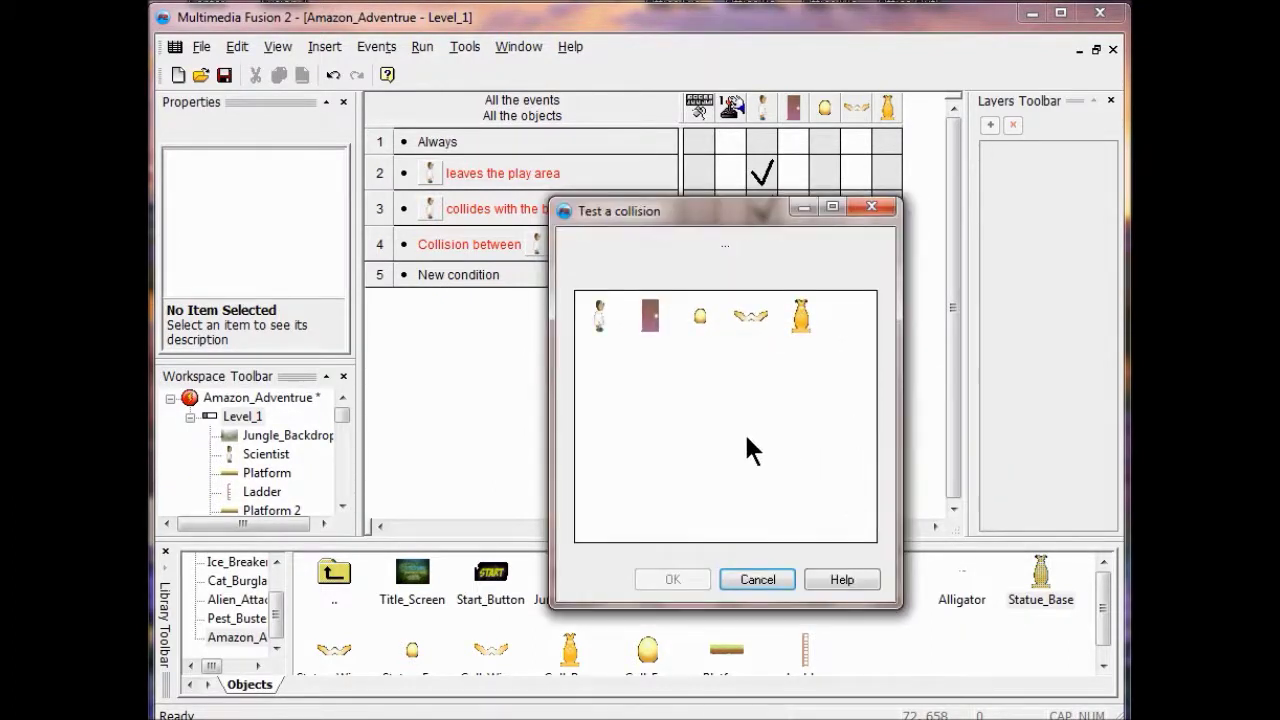
{"action": "left_click", "coordinate": [751, 318]}
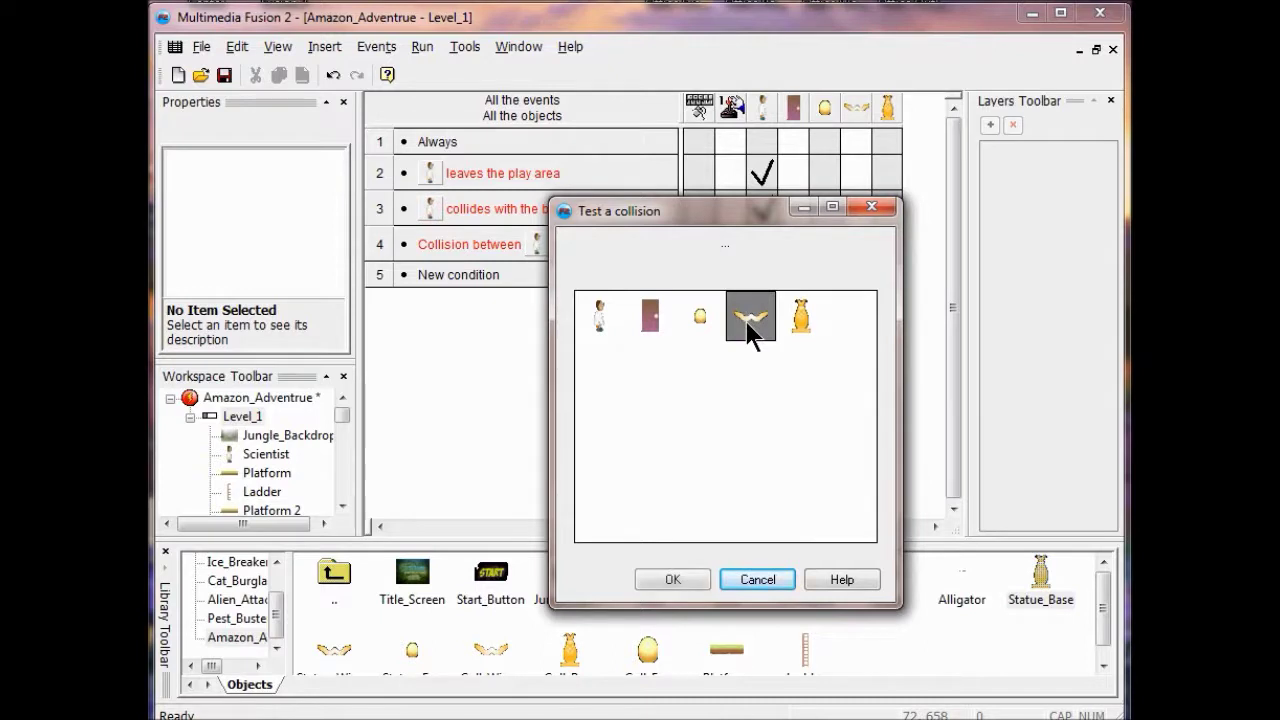
{"action": "left_click", "coordinate": [684, 576]}
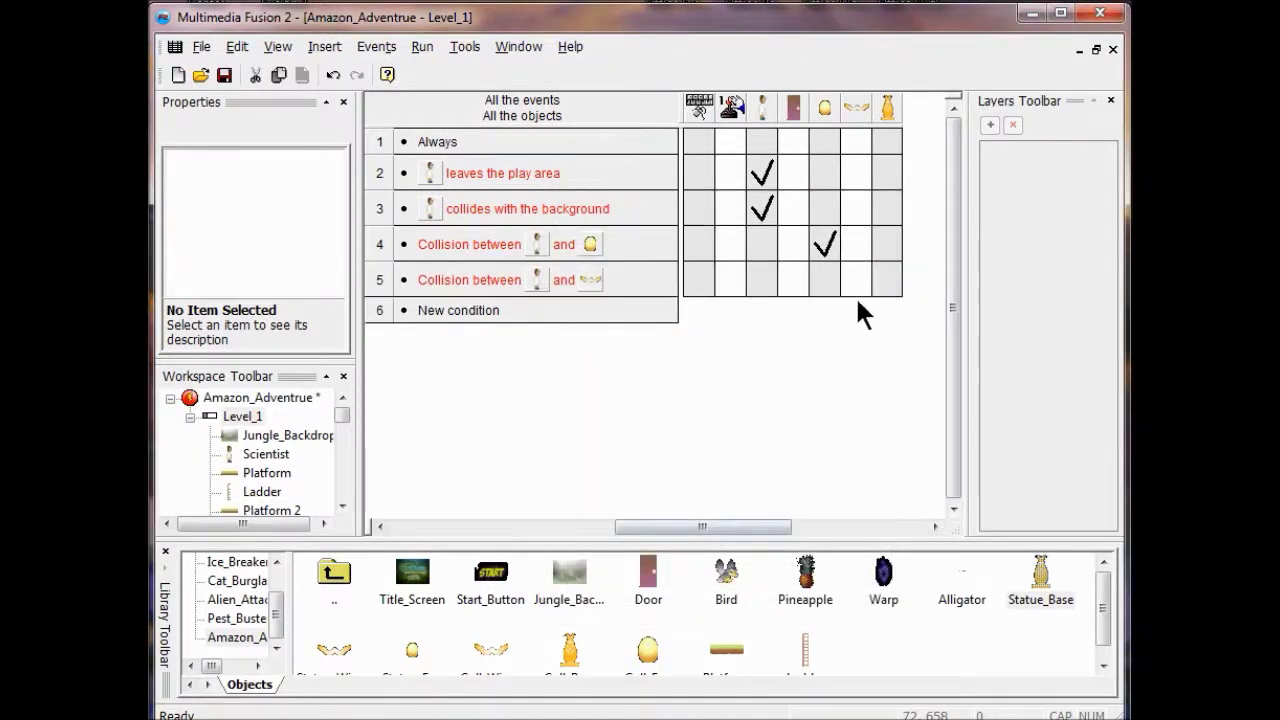
{"action": "right_click", "coordinate": [854, 277]}
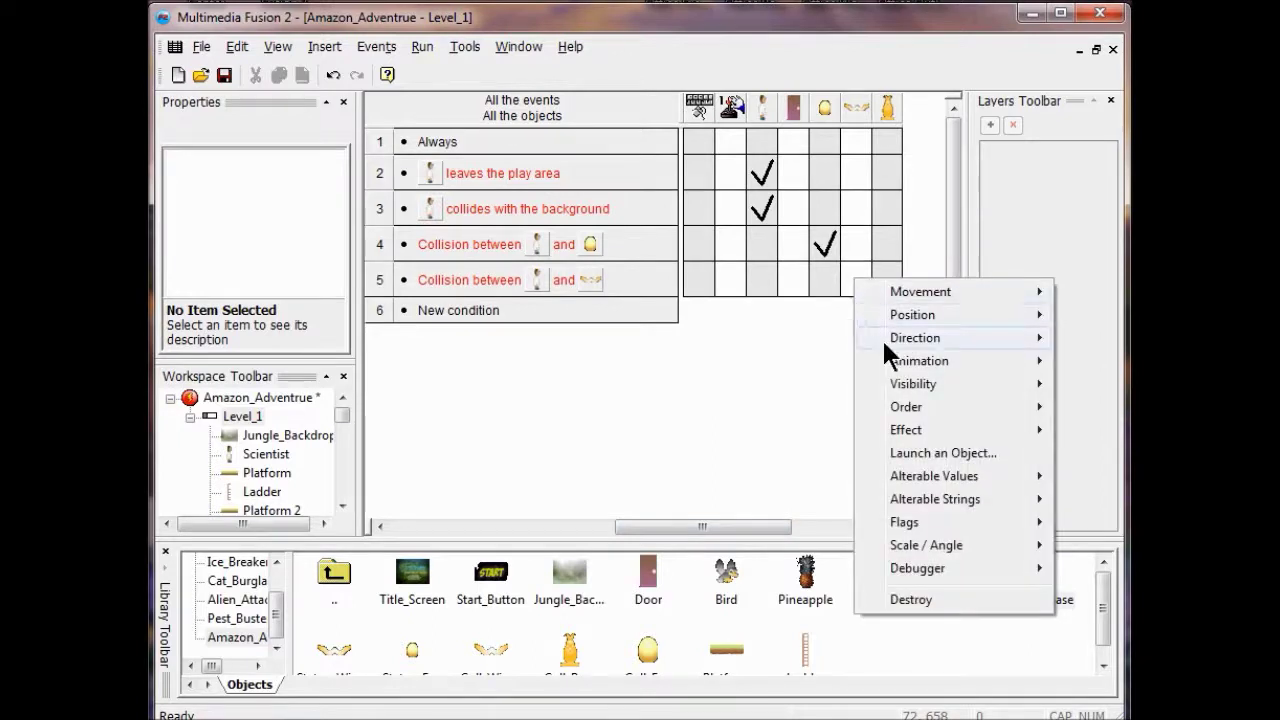
{"action": "left_click", "coordinate": [904, 598]}
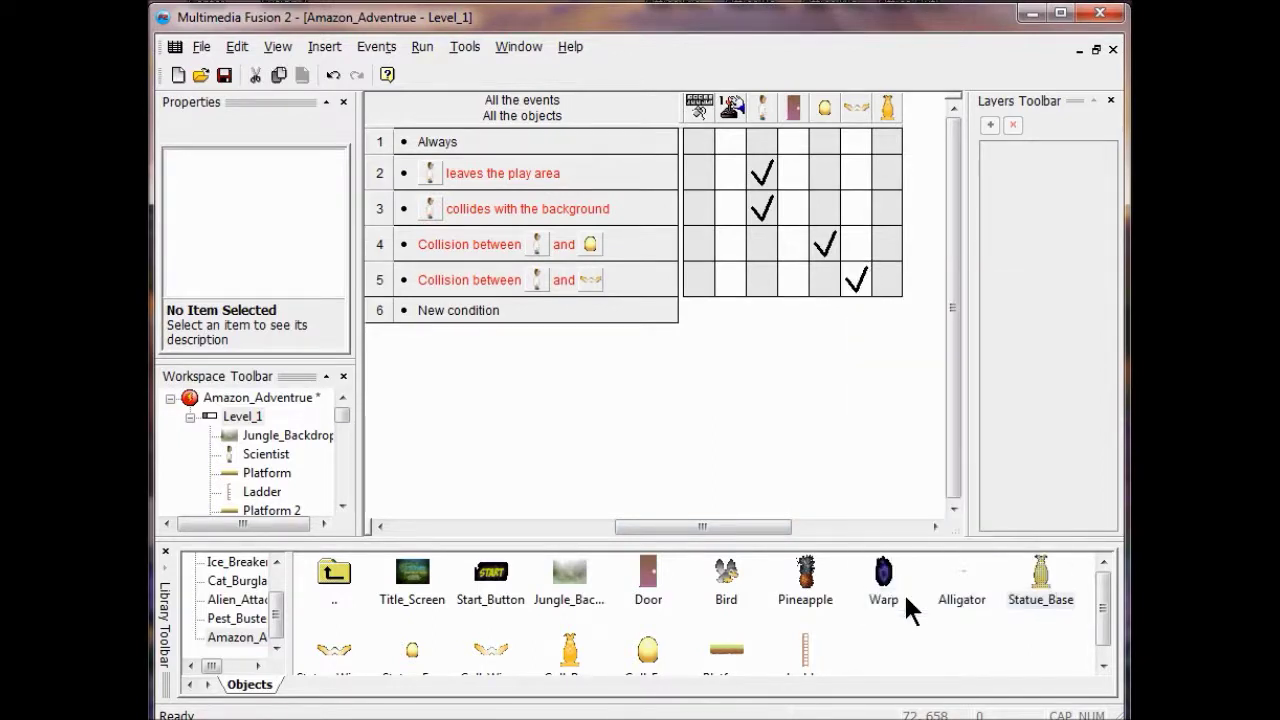
- Add an event for a collision between the Scientist and Statue_Base that destroys the statue base
{"action": "double_click", "coordinate": [477, 310]}
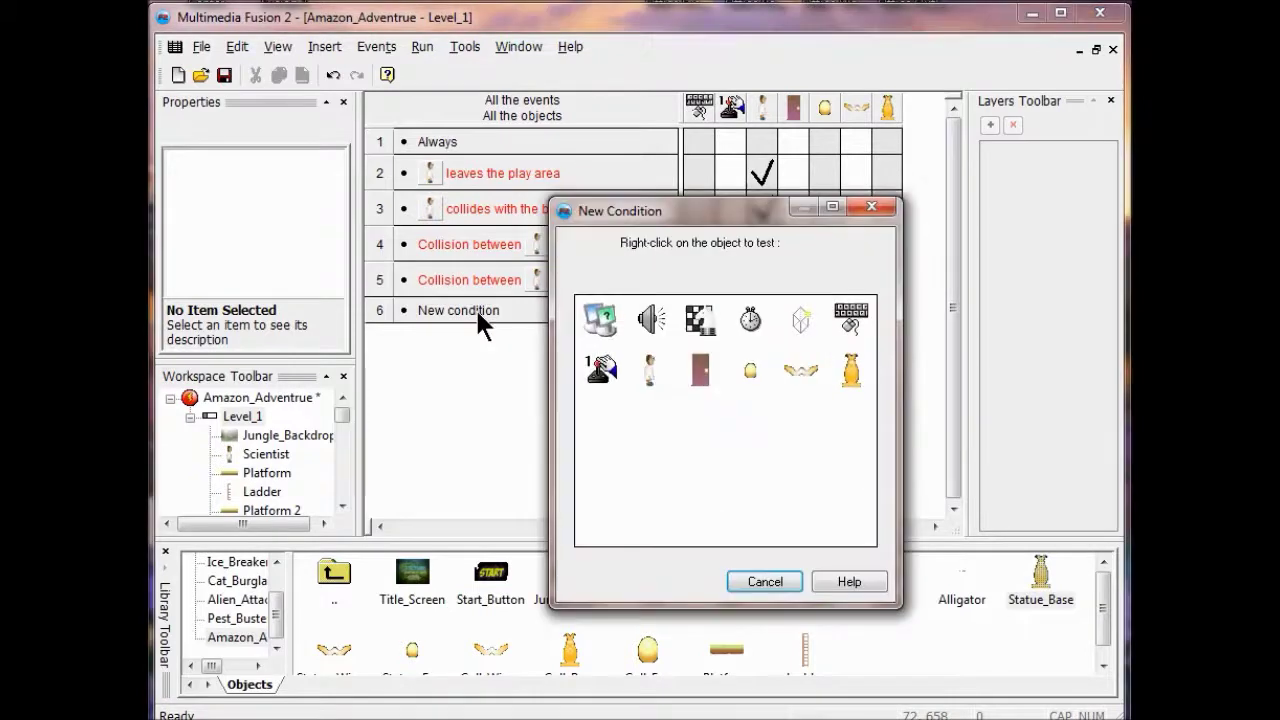
{"action": "right_click", "coordinate": [662, 375]}
{"action": "mouse_move", "coordinate": [781, 388]}
{"action": "left_click", "coordinate": [863, 389]}
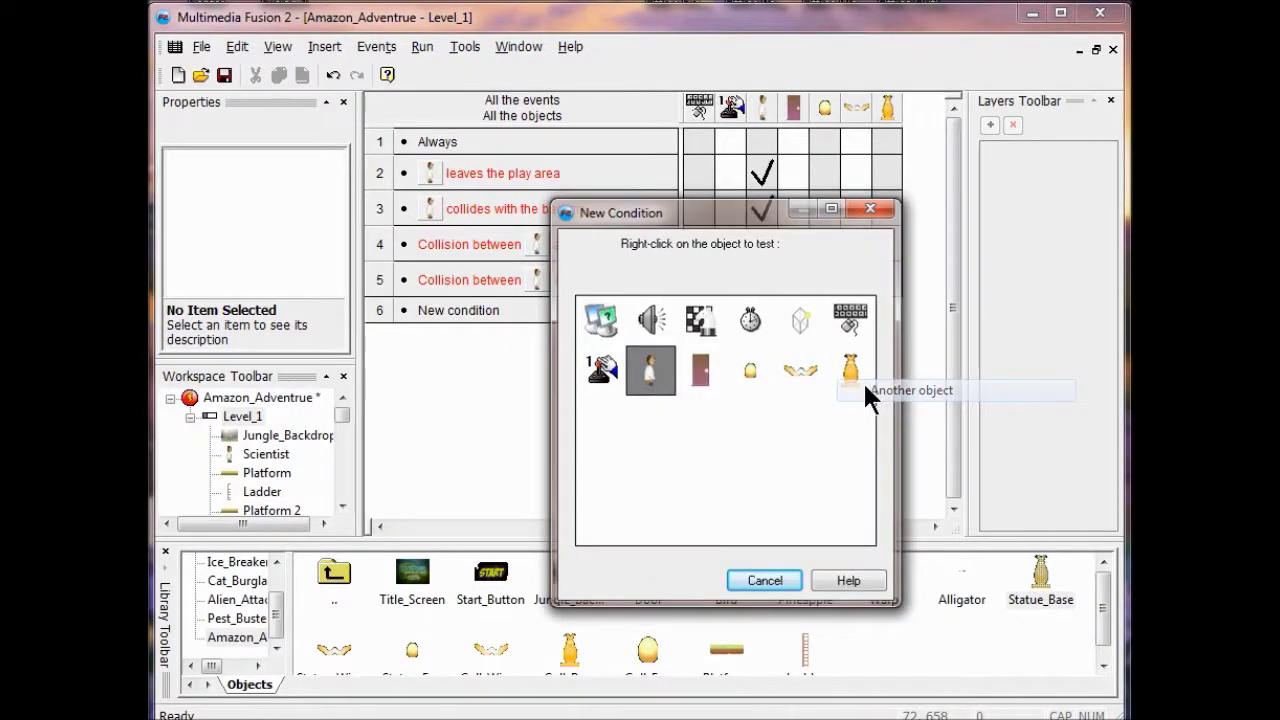
{"action": "left_click", "coordinate": [797, 330]}
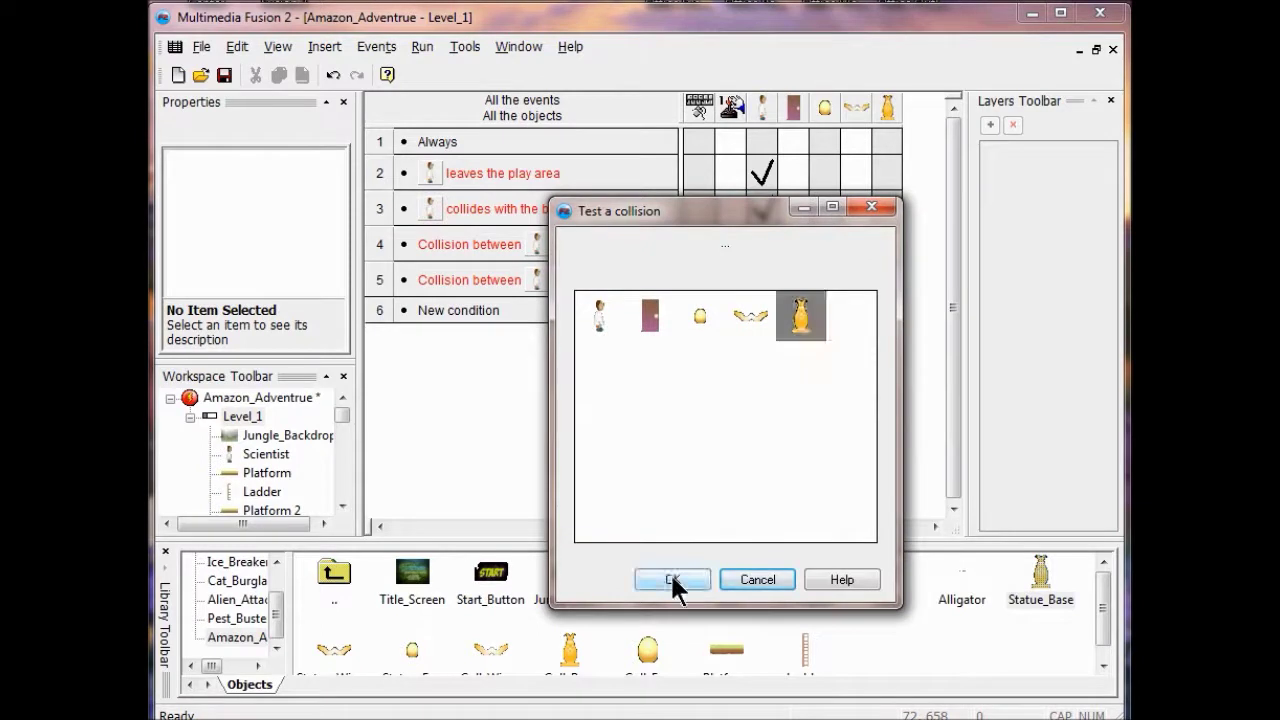
{"action": "left_click", "coordinate": [672, 579]}
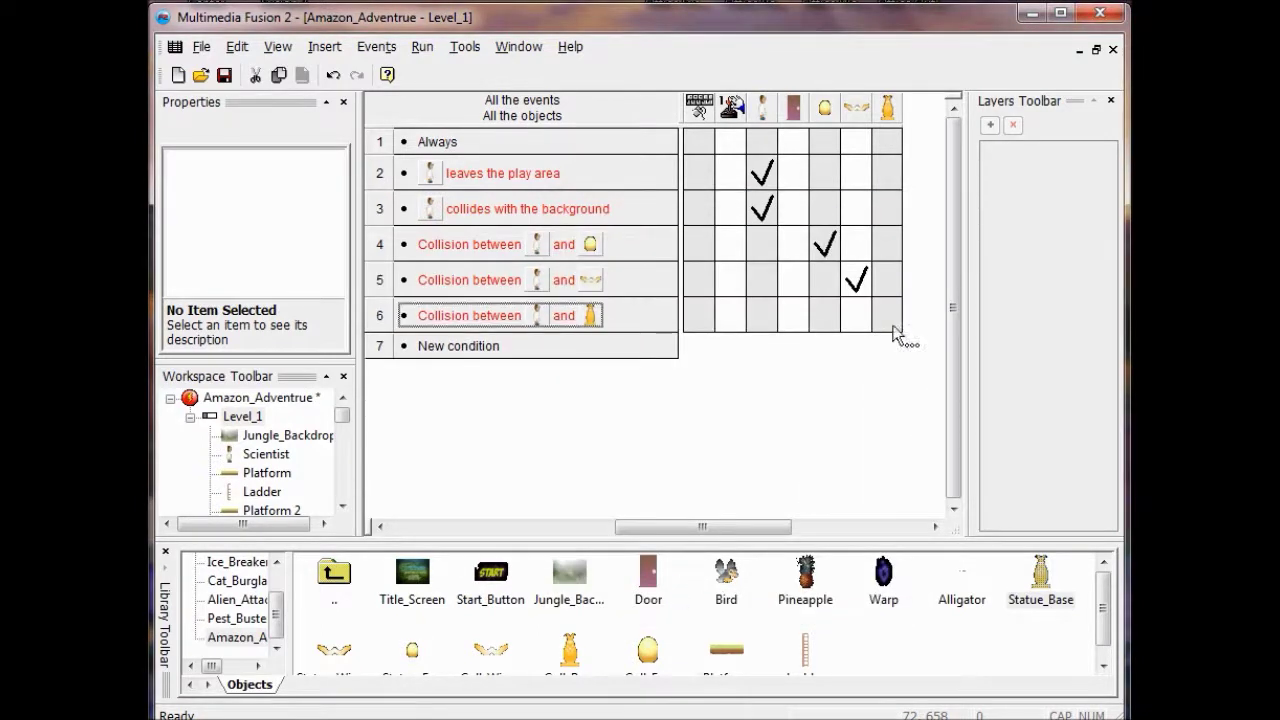
{"action": "left_click", "coordinate": [885, 314]}
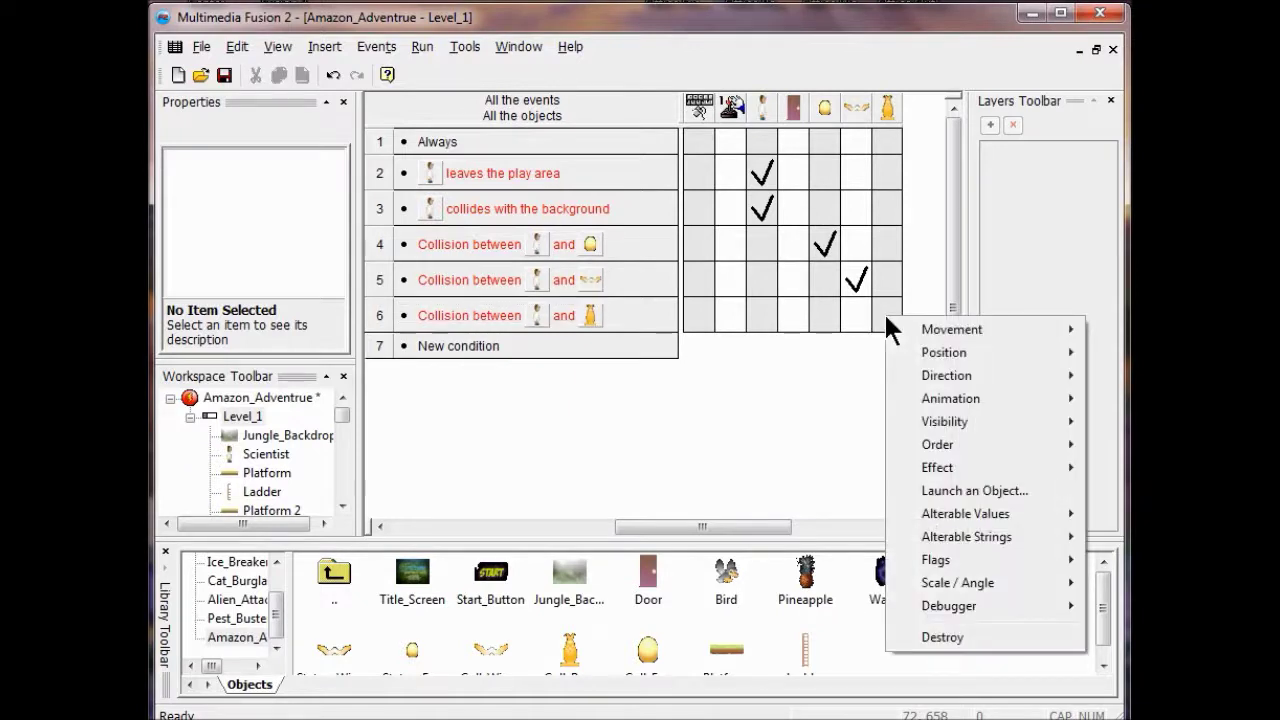
{"action": "left_click", "coordinate": [940, 634]}
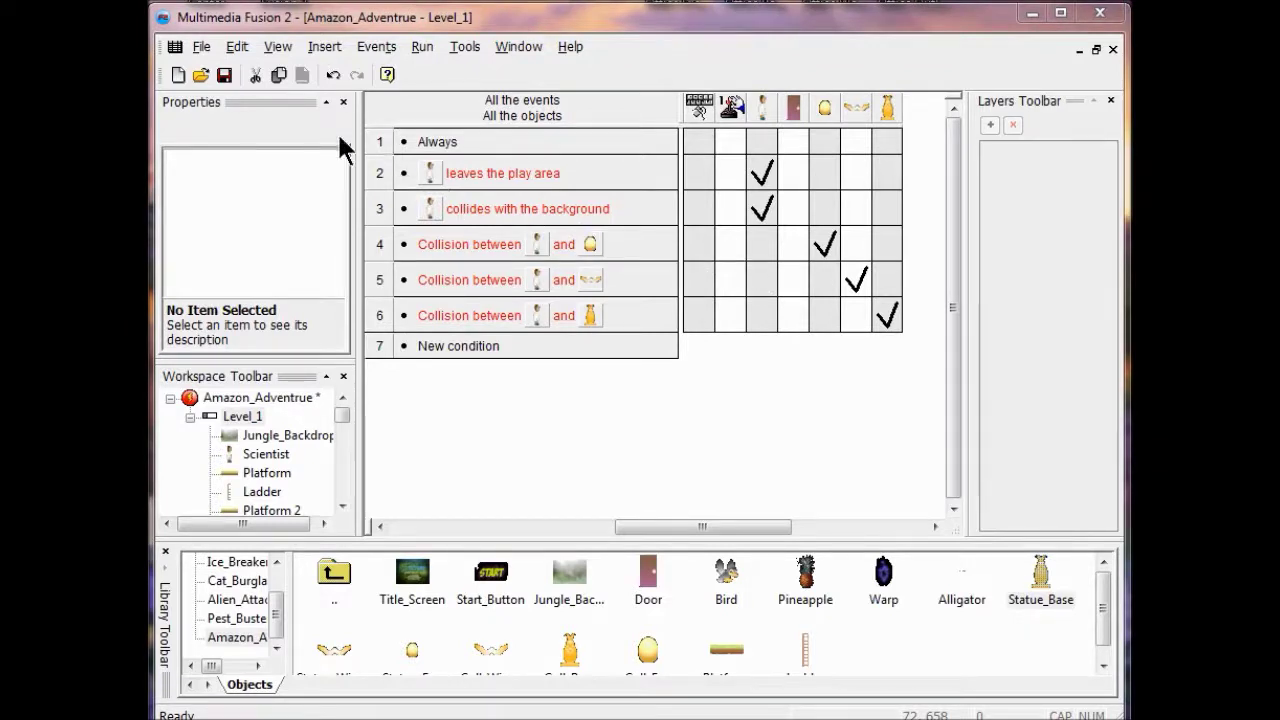
- Open Level_1 in the Frame Editor, add a third layer on top and make it the active layer
{"action": "double_click", "coordinate": [244, 416]}
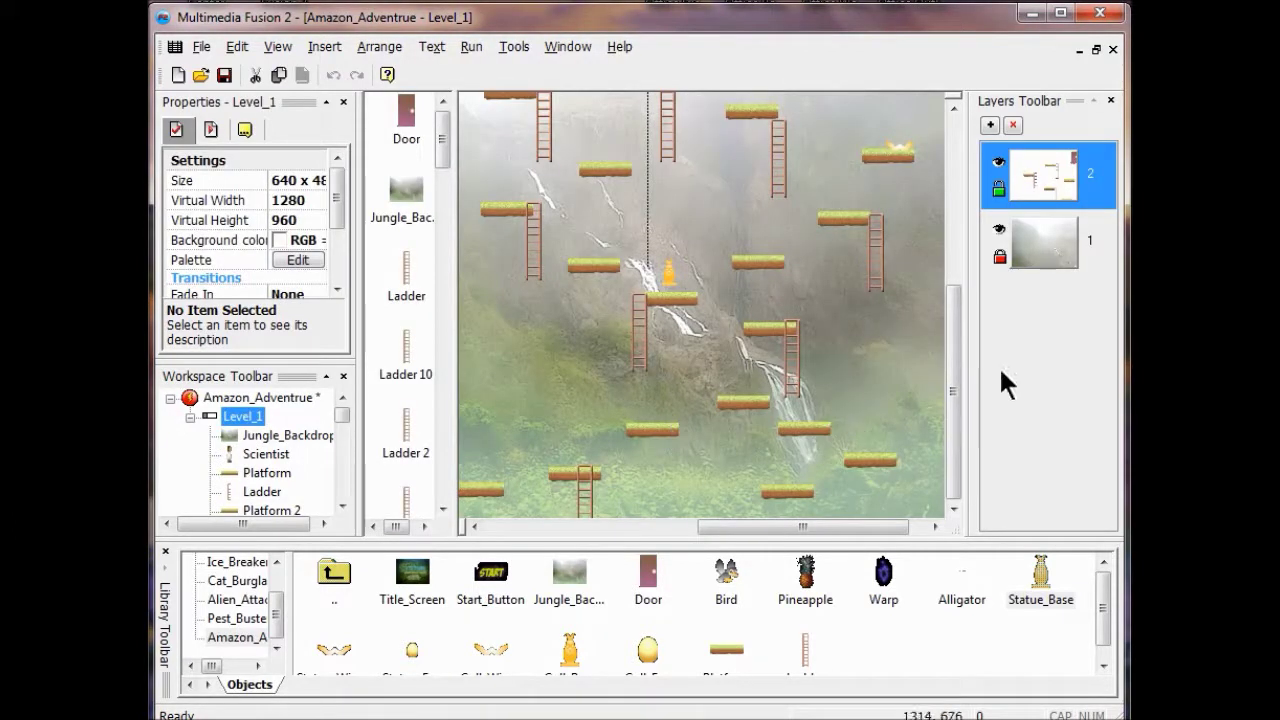
{"action": "left_click_drag", "start_coordinate": [951, 360], "coordinate": [951, 295]}
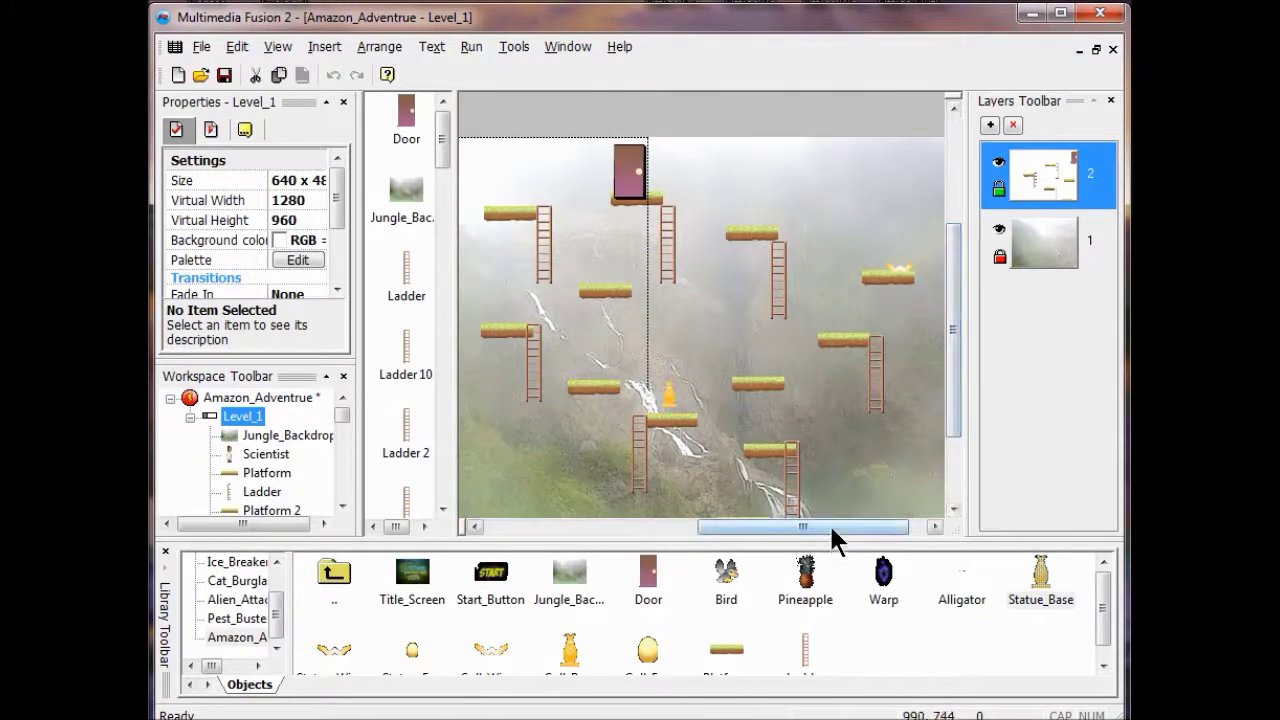
{"action": "left_click_drag", "start_coordinate": [829, 523], "coordinate": [747, 525]}
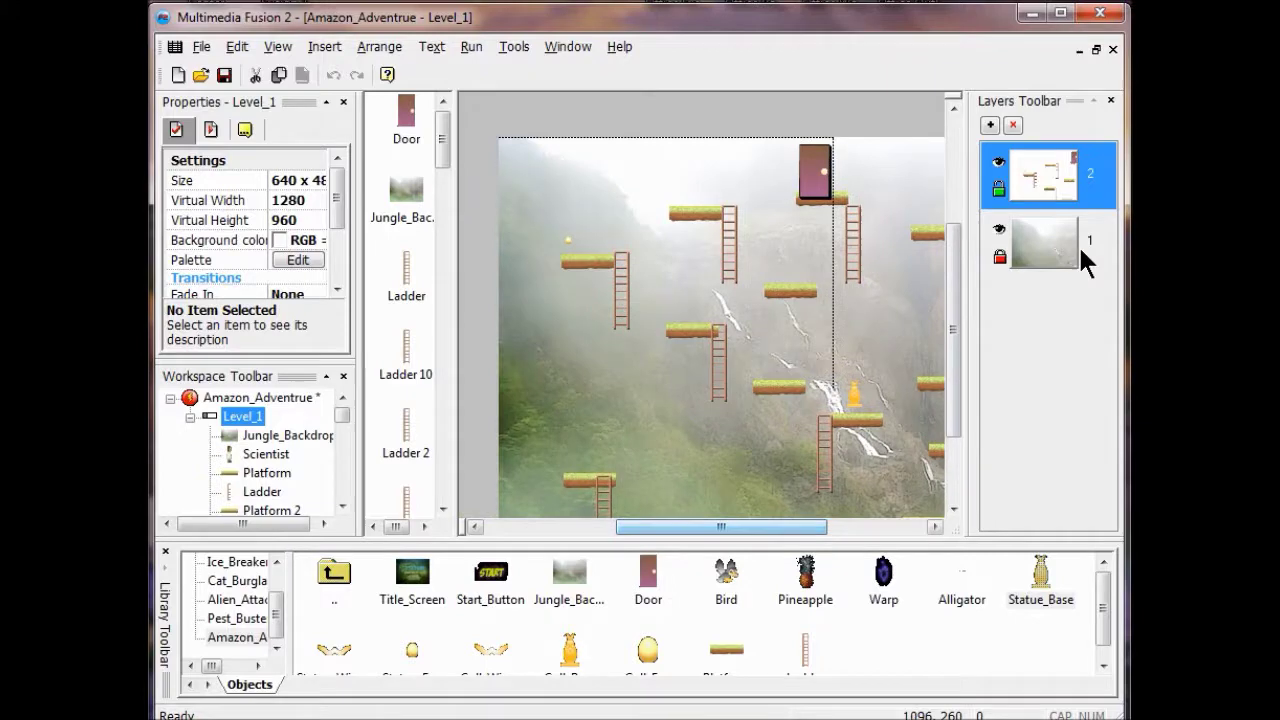
{"action": "left_click", "coordinate": [990, 125]}
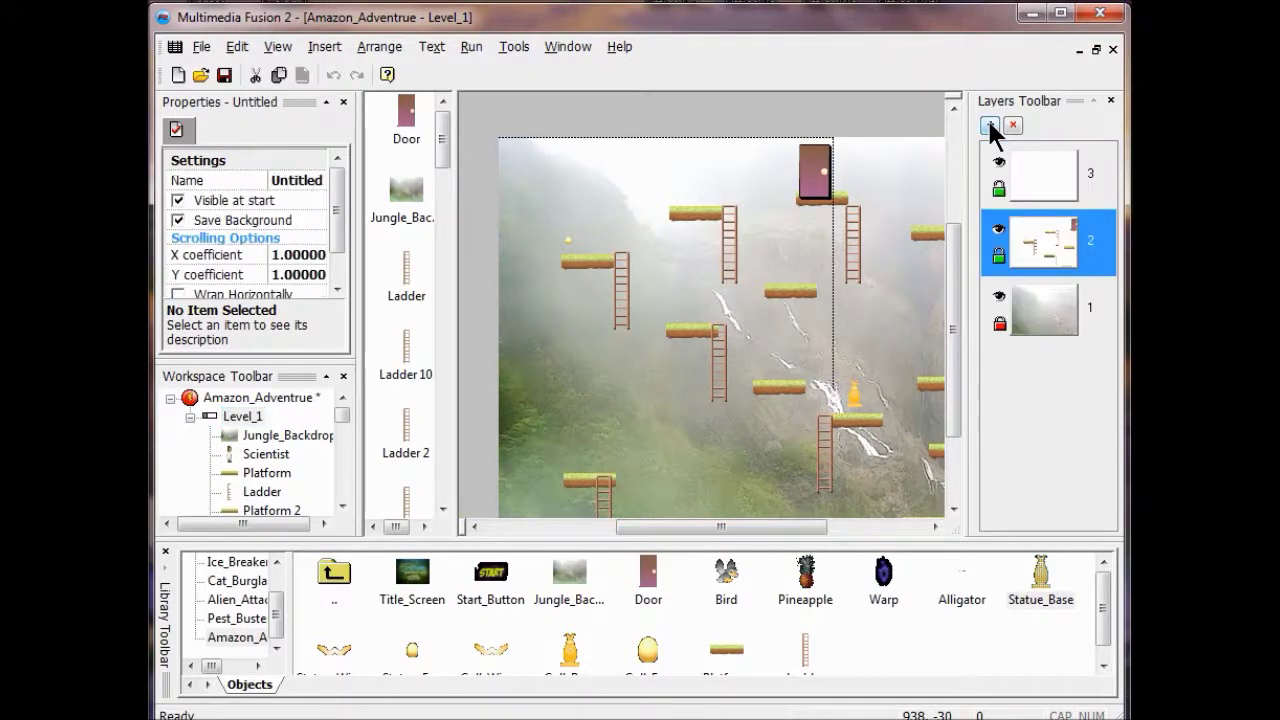
{"action": "left_click", "coordinate": [1050, 190]}
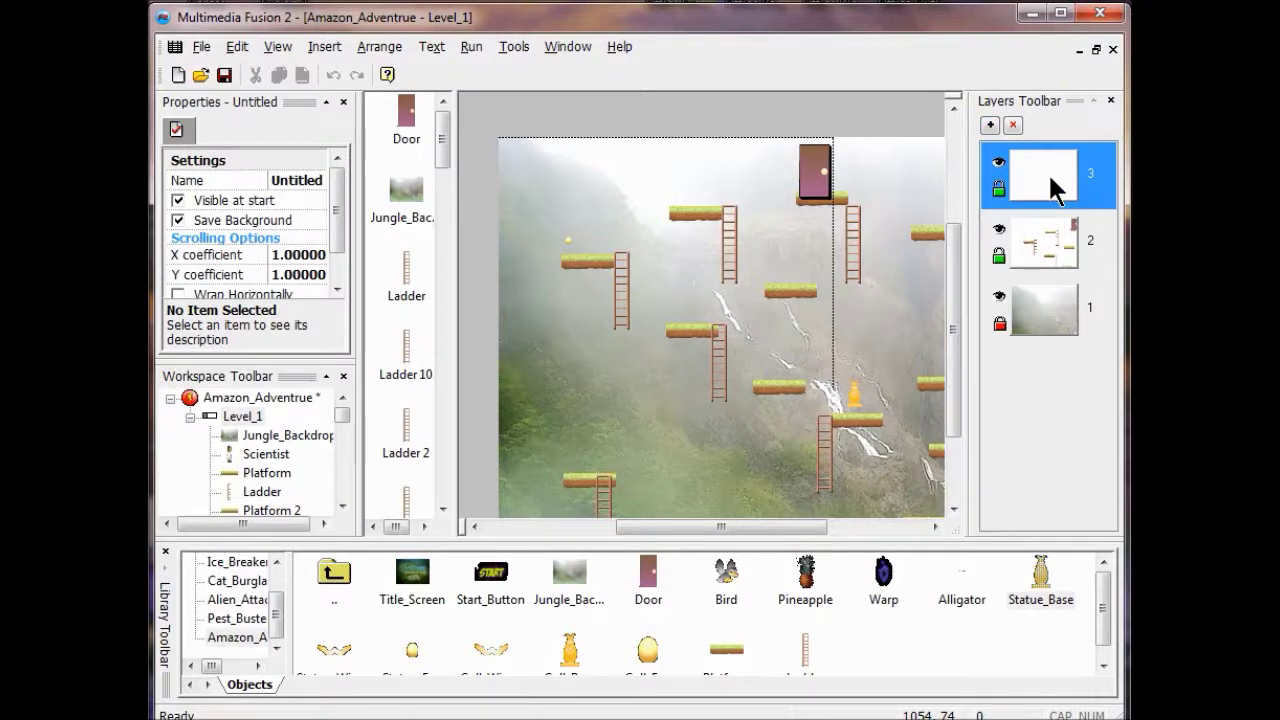
- Set layer 3's X and Y scrolling coefficients to 0
{"action": "left_click", "coordinate": [310, 256]}
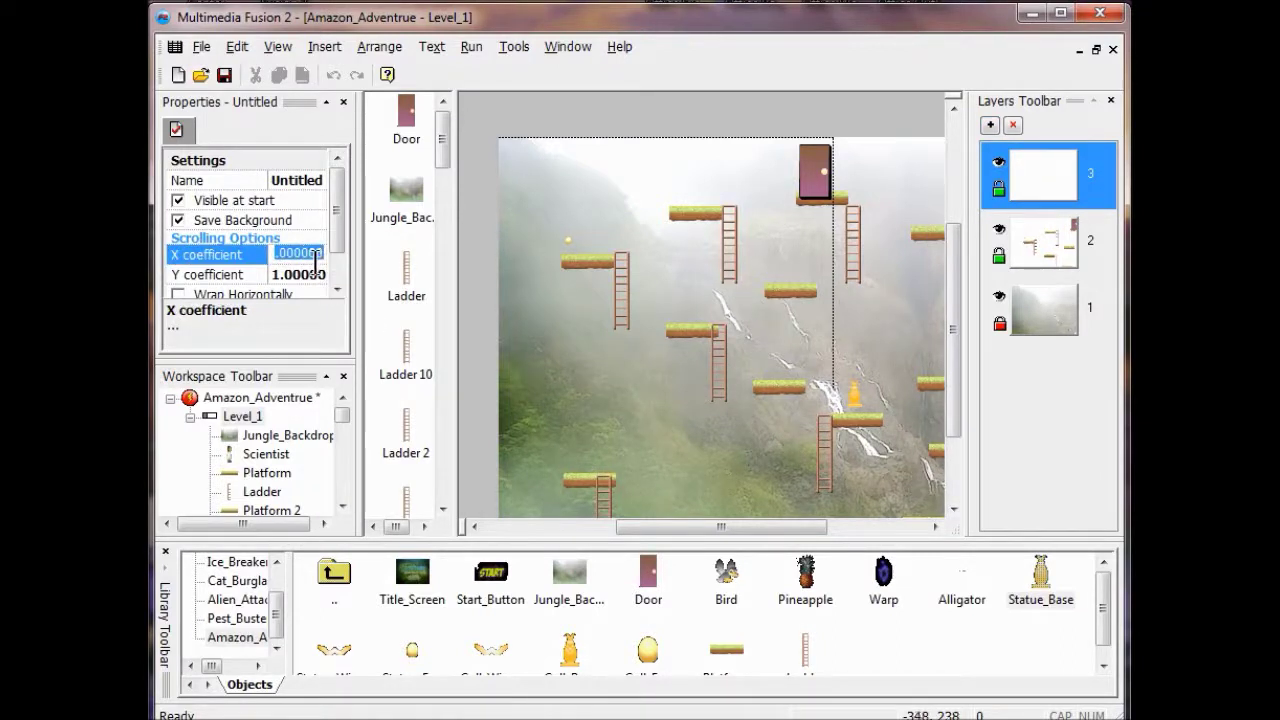
{"action": "type", "text": "0"}
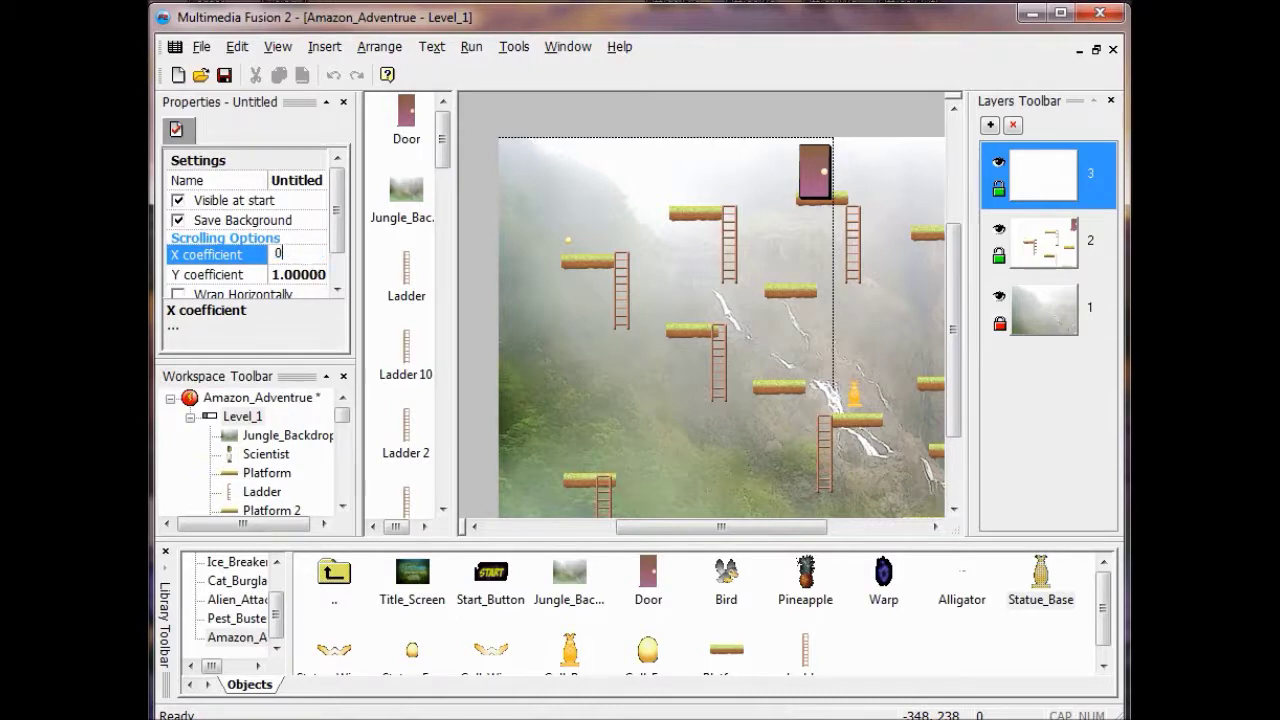
{"action": "left_click", "coordinate": [300, 268]}
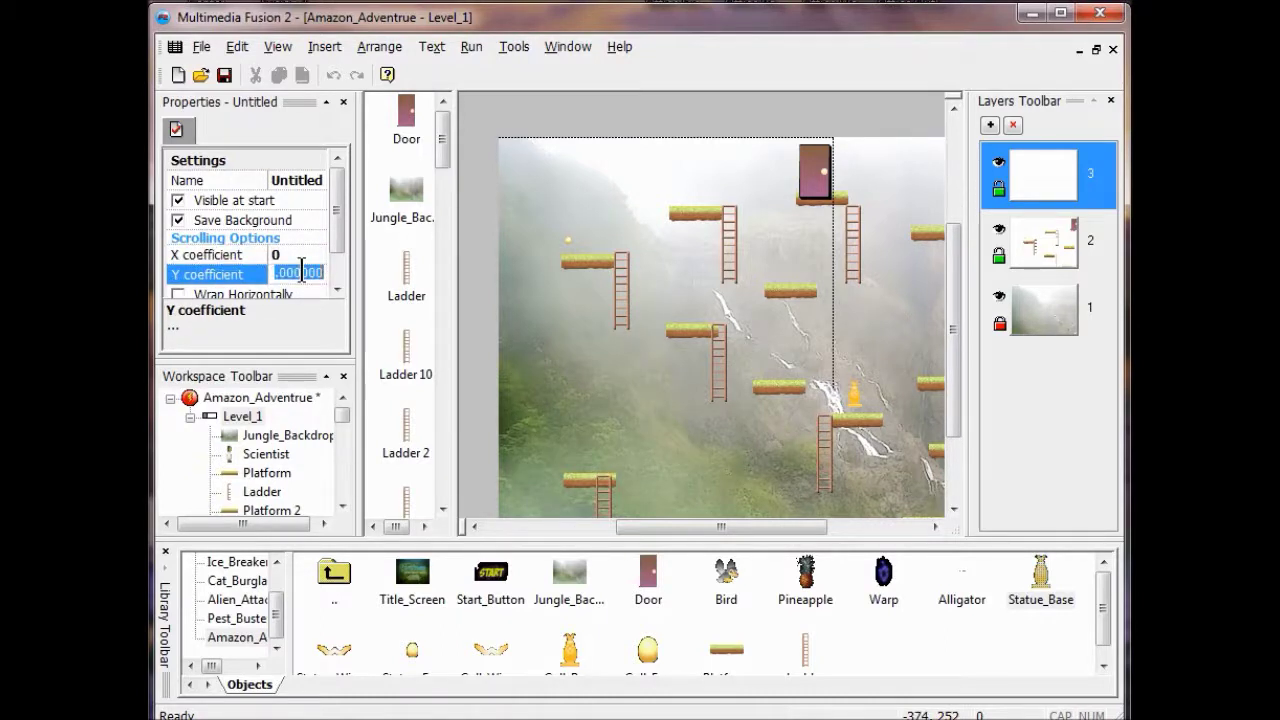
{"action": "type", "text": "0"}
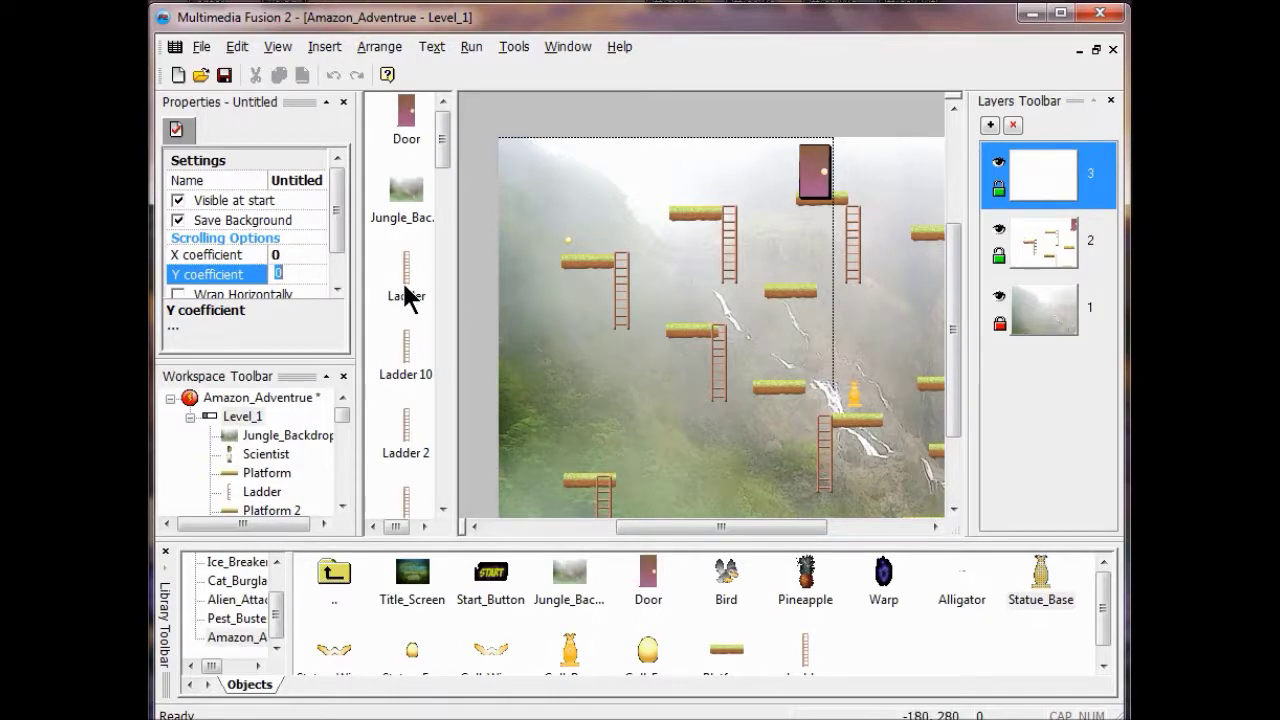
{"action": "left_click", "coordinate": [1043, 175]}
{"action": "left_click", "coordinate": [999, 256]}
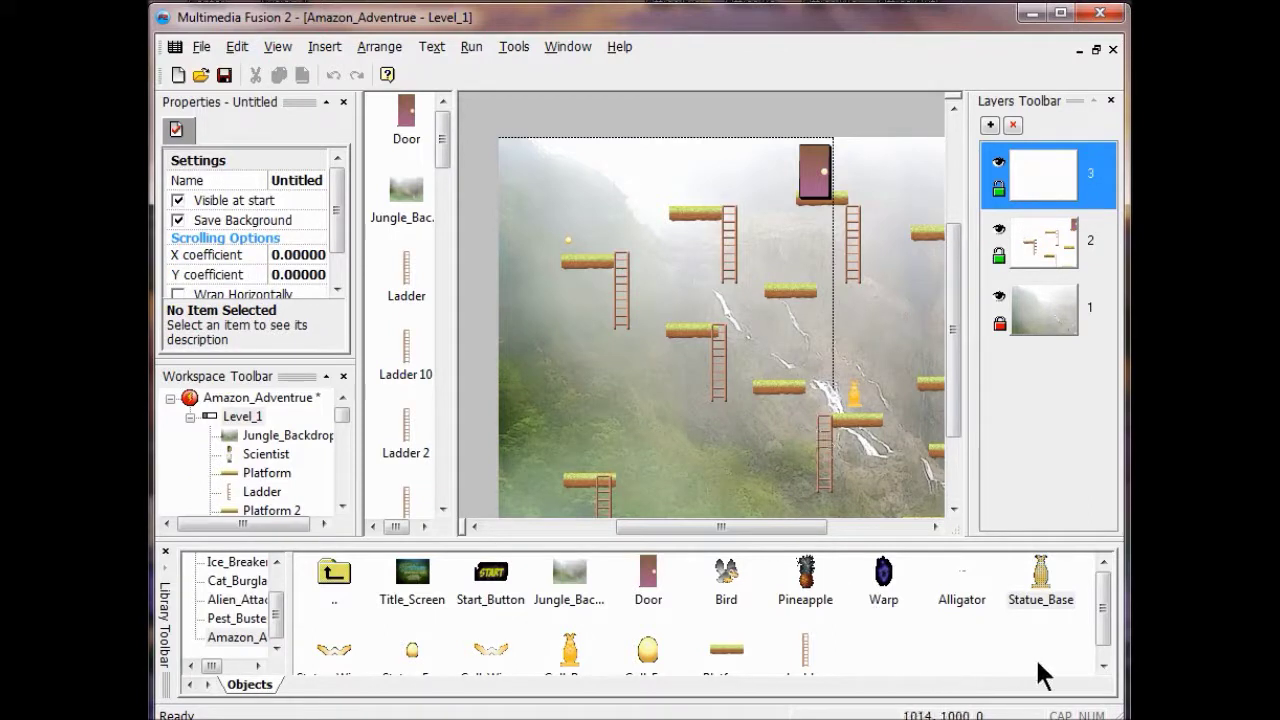
- Place Coll_Wings in the frame's upper-left corner on layer 3, with Coll_Base overlapping it as the statue's body
{"action": "left_click_drag", "start_coordinate": [1110, 631], "coordinate": [1109, 648]}
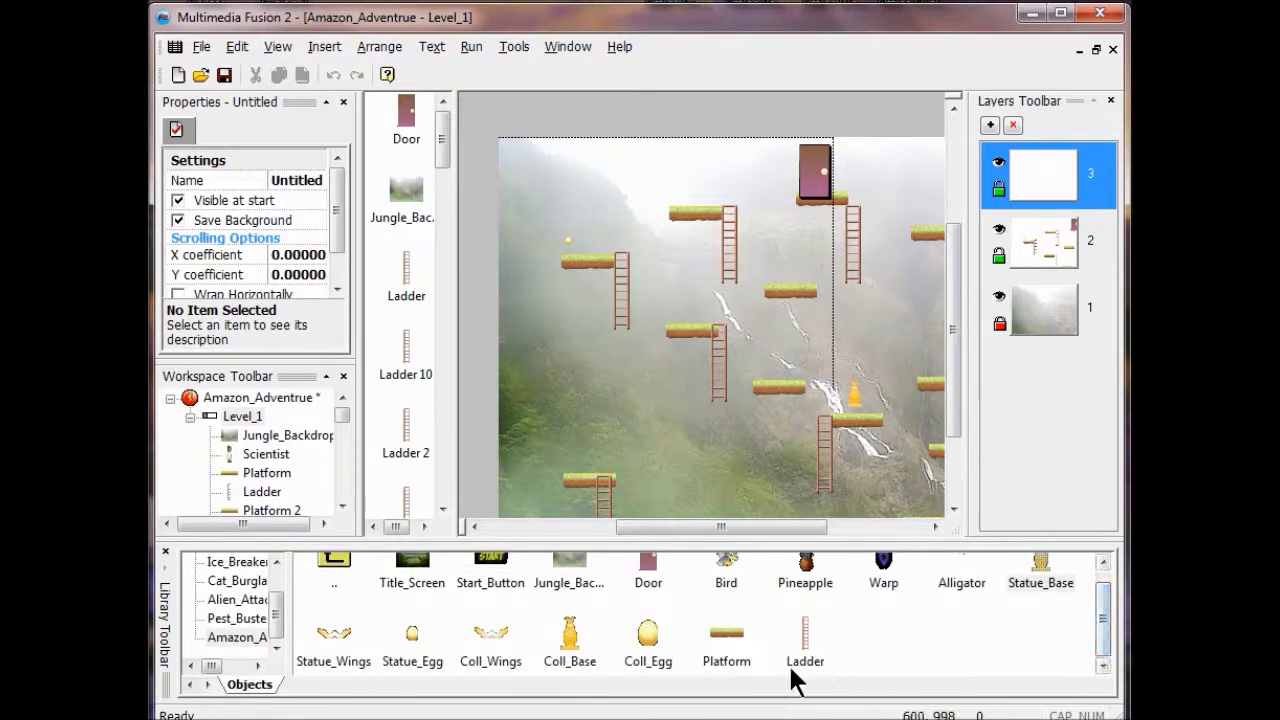
{"action": "left_click", "coordinate": [489, 627]}
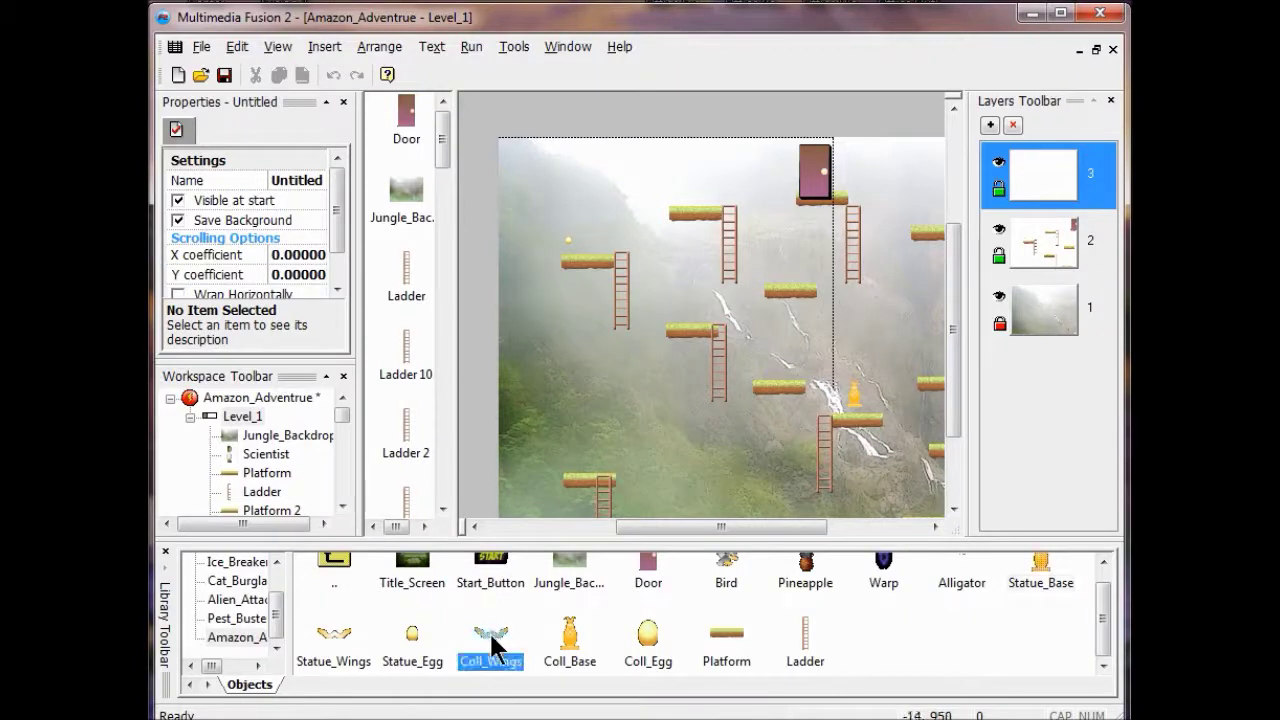
{"action": "left_click_drag", "start_coordinate": [491, 640], "coordinate": [531, 227]}
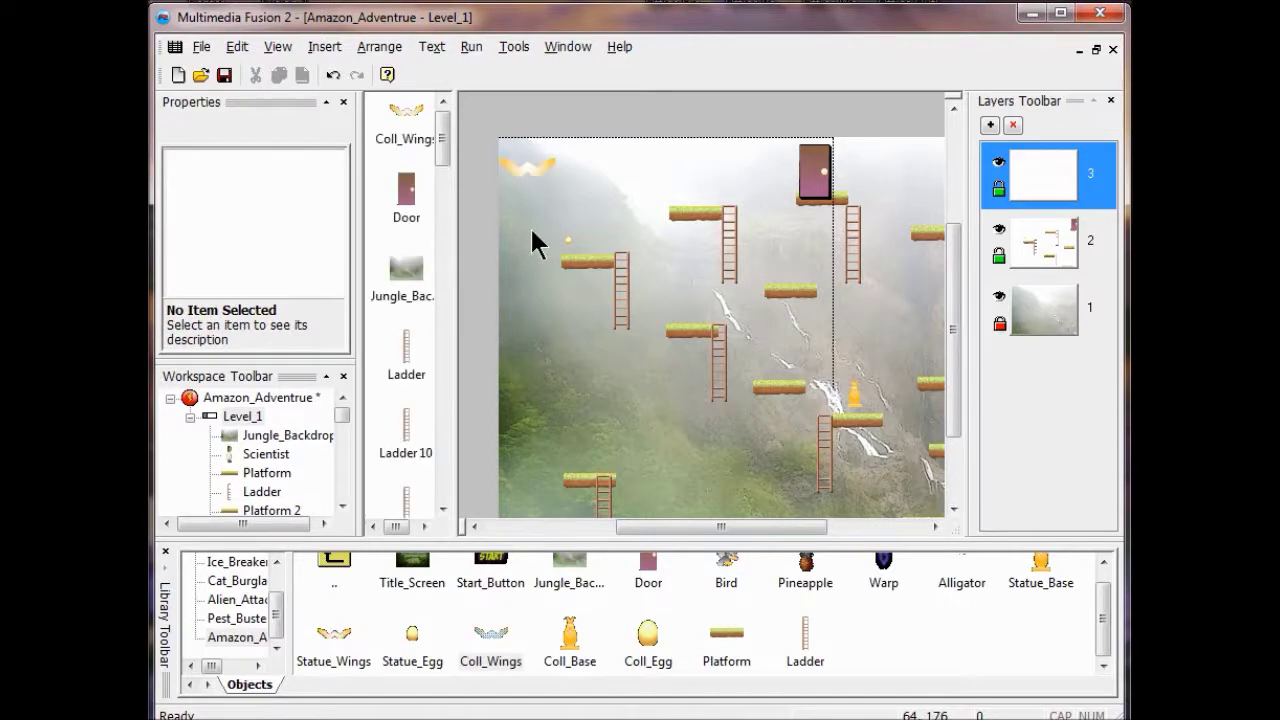
{"action": "left_click", "coordinate": [568, 636]}
{"action": "left_click_drag", "start_coordinate": [568, 636], "coordinate": [430, 270]}
{"action": "left_click_drag", "start_coordinate": [412, 320], "coordinate": [414, 322]}
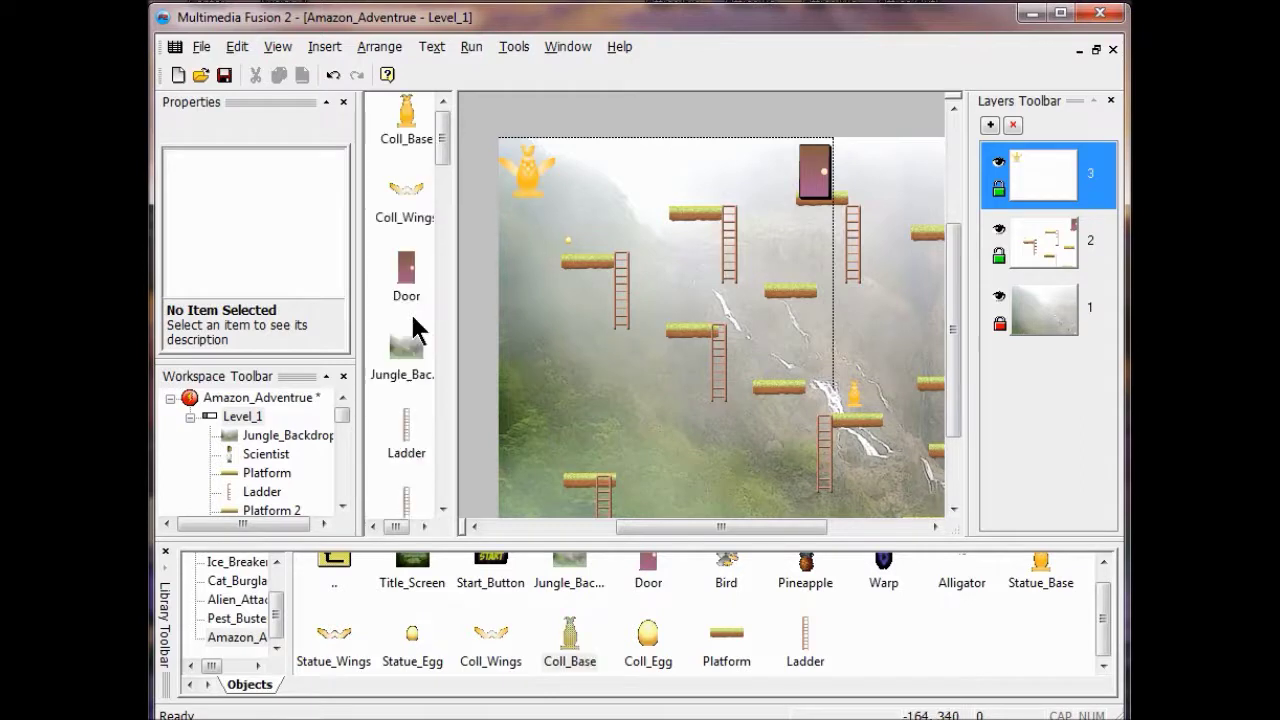
- Place Coll_Egg on the belly of the assembled statue in the frame's upper-left corner
{"action": "left_click", "coordinate": [649, 636]}
{"action": "left_click_drag", "start_coordinate": [649, 638], "coordinate": [561, 358]}
{"action": "left_click_drag", "start_coordinate": [528, 184], "coordinate": [528, 186]}
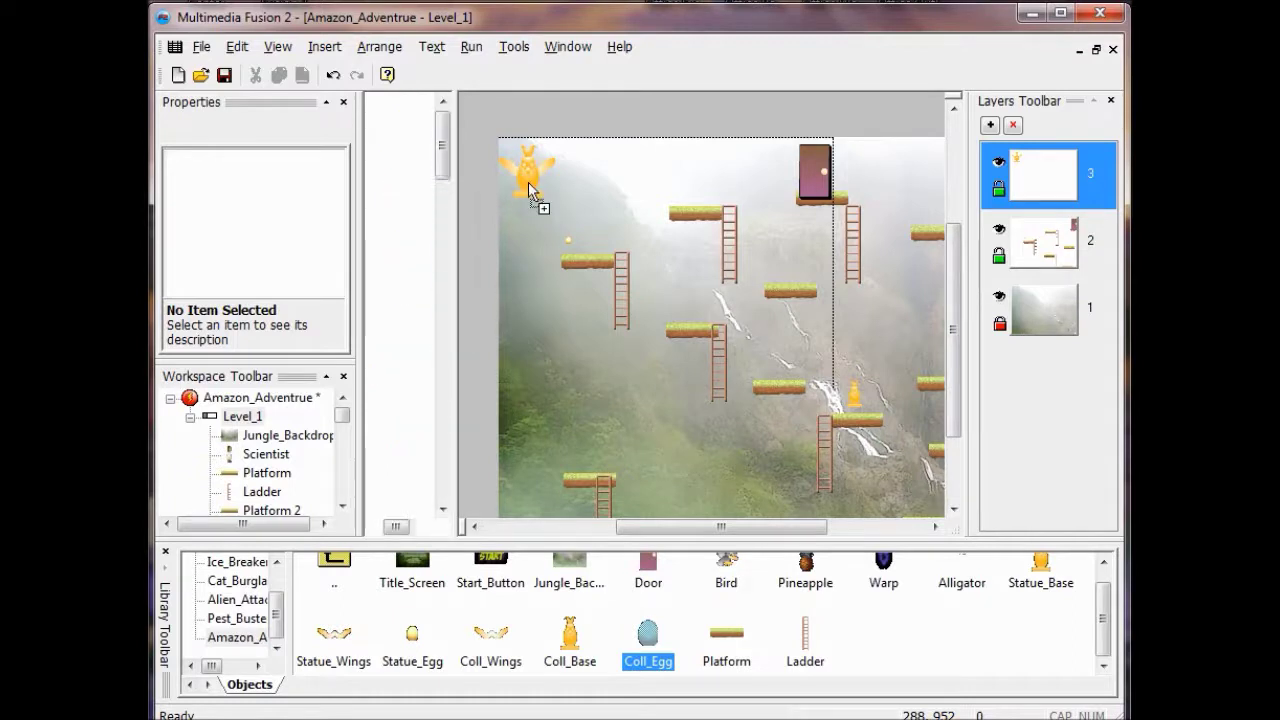
{"action": "left_click_drag", "start_coordinate": [528, 182], "coordinate": [528, 182]}
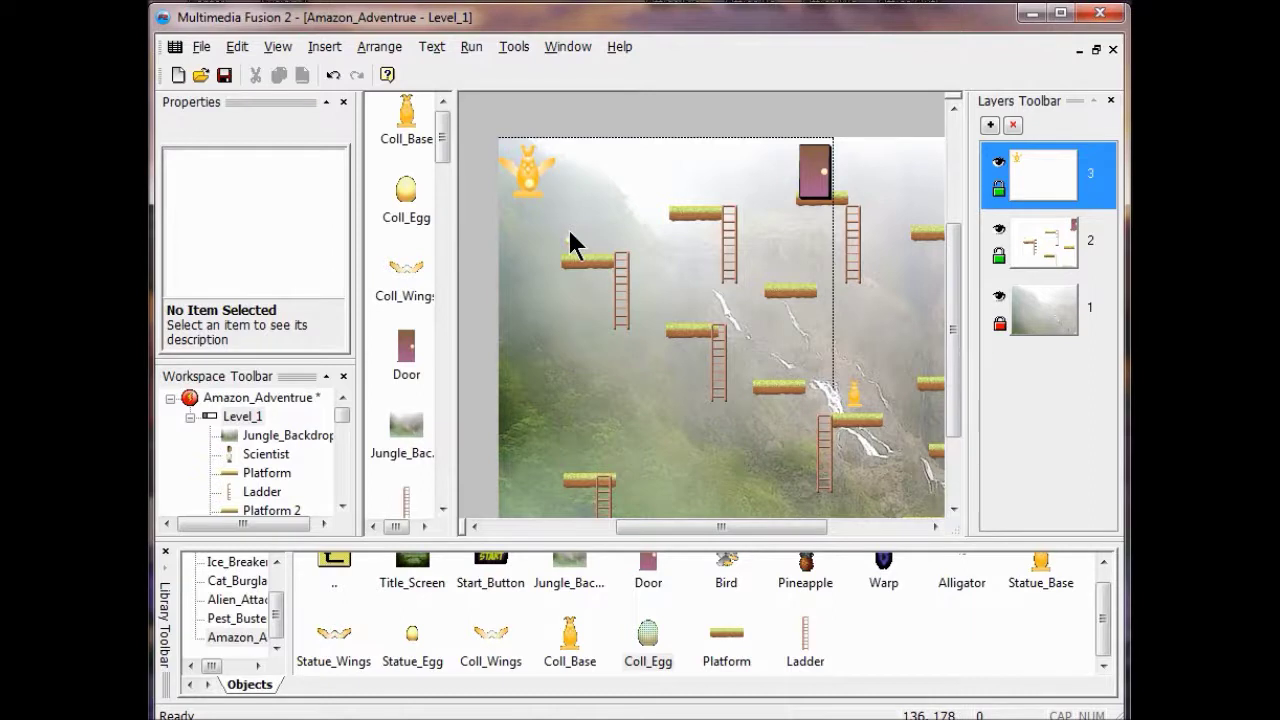
- Test-run the application, walking the Scientist both ways to check the statue's on-screen position during scrolling, and close the game
{"action": "left_click", "coordinate": [469, 47]}
{"action": "left_click", "coordinate": [483, 96]}
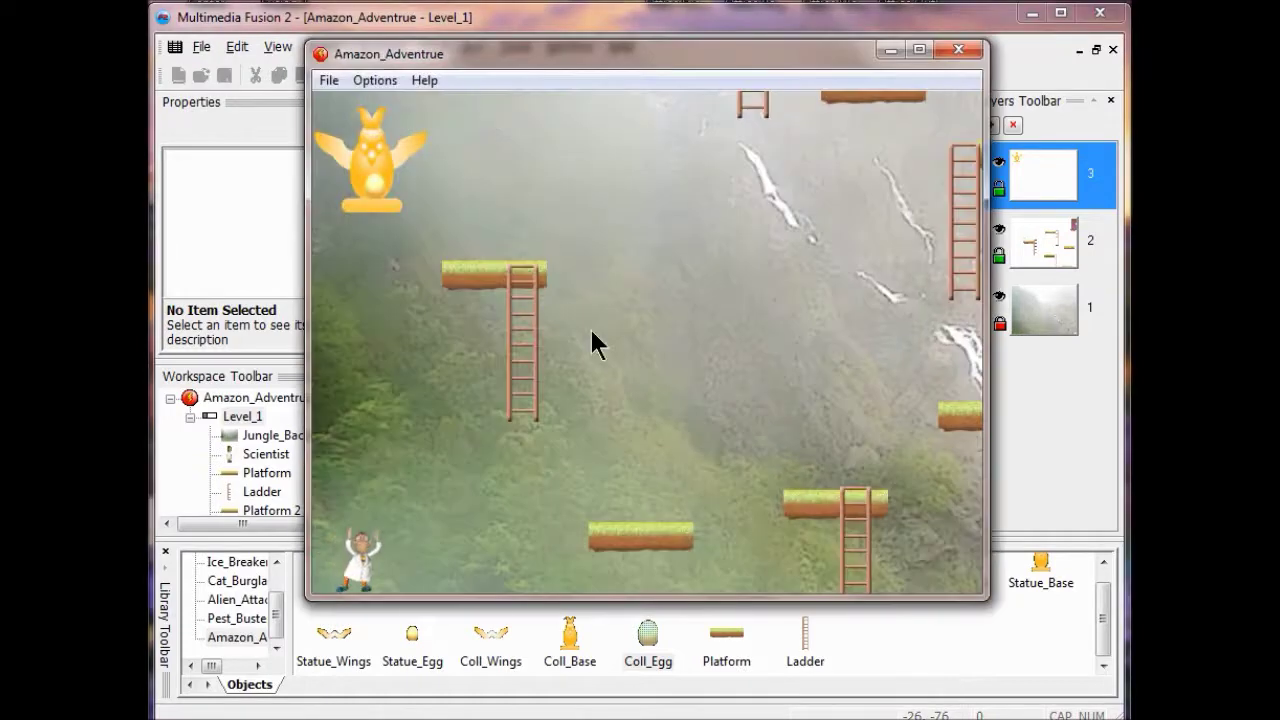
{"action": "key", "text": "Right"}
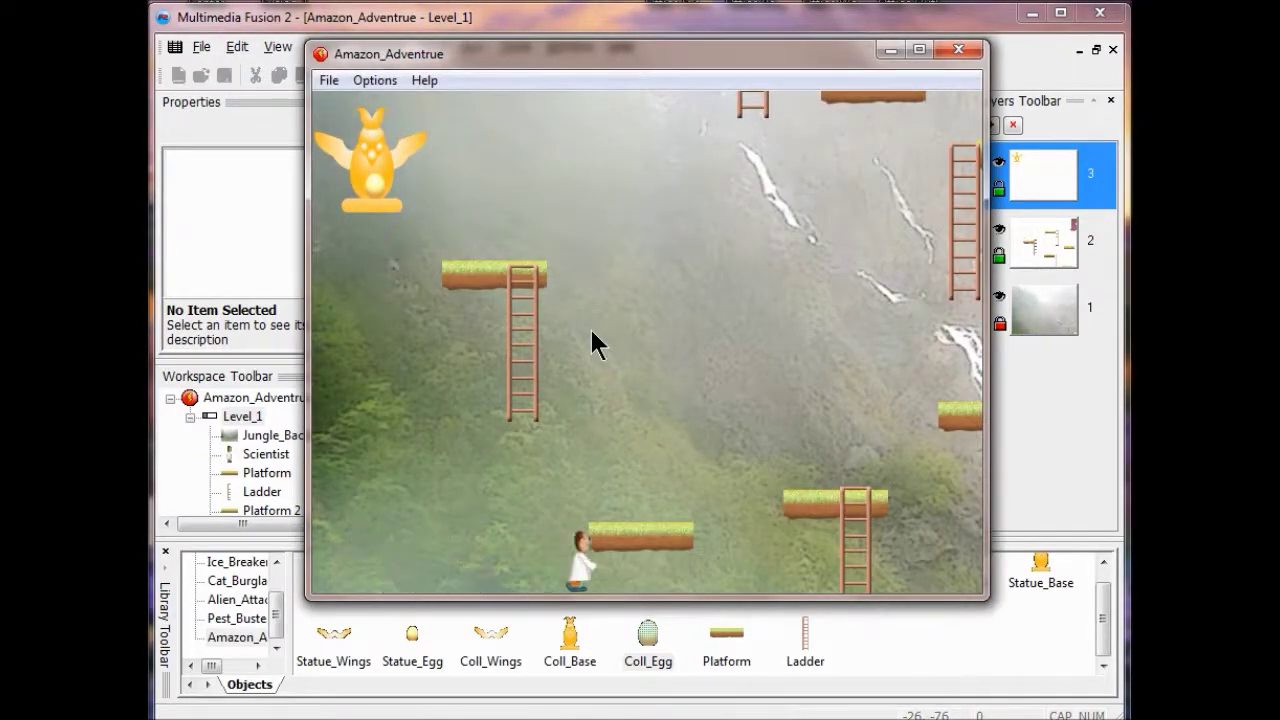
{"action": "key", "text": "Right"}
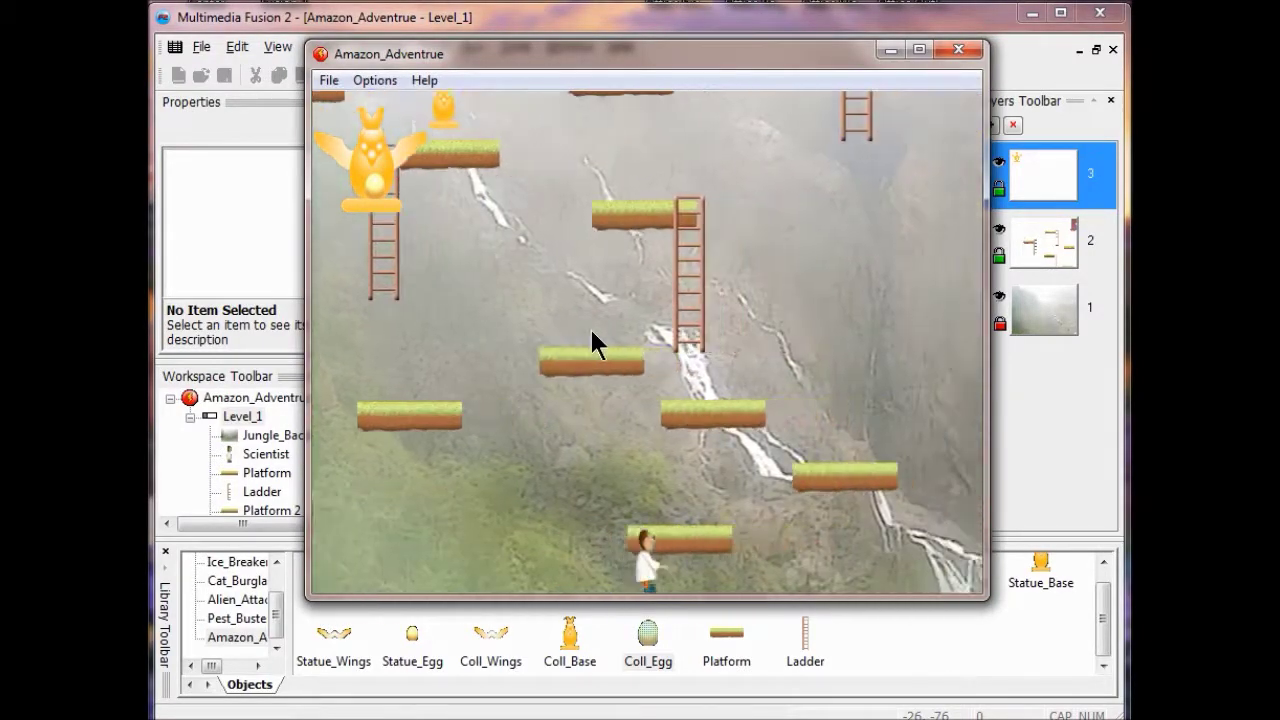
{"action": "key", "text": "Left"}
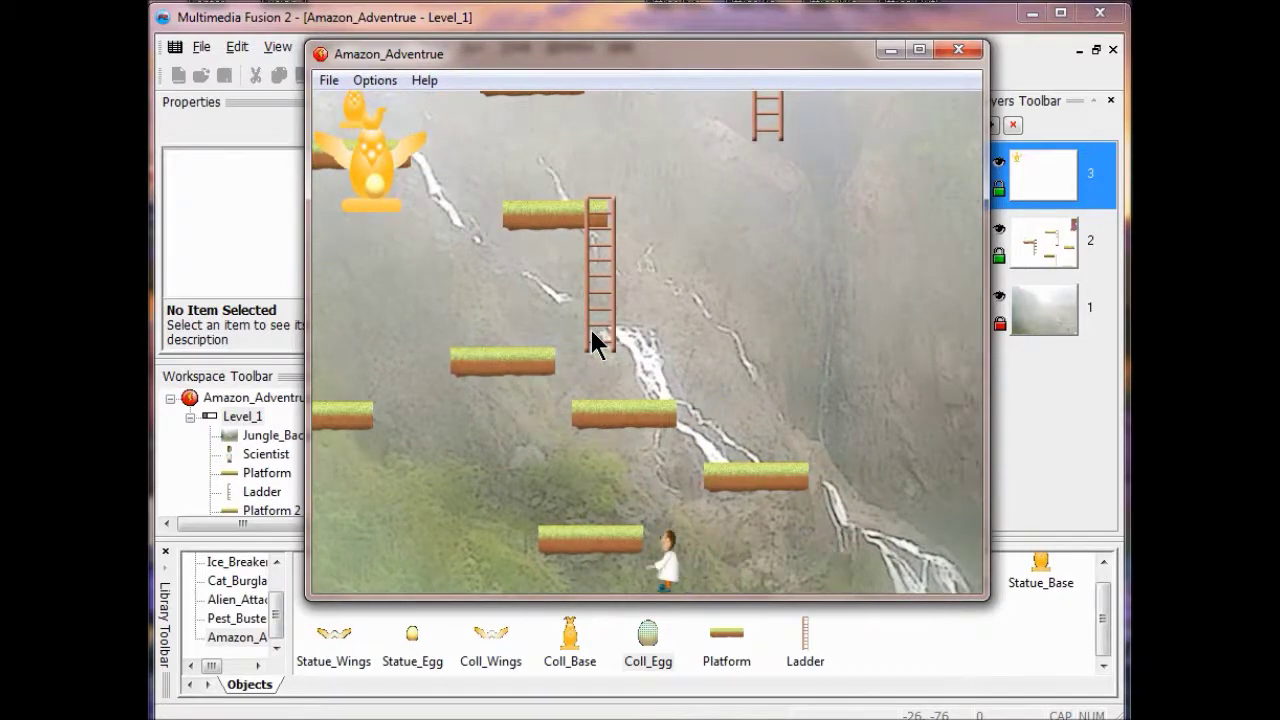
{"action": "key", "text": "Left"}
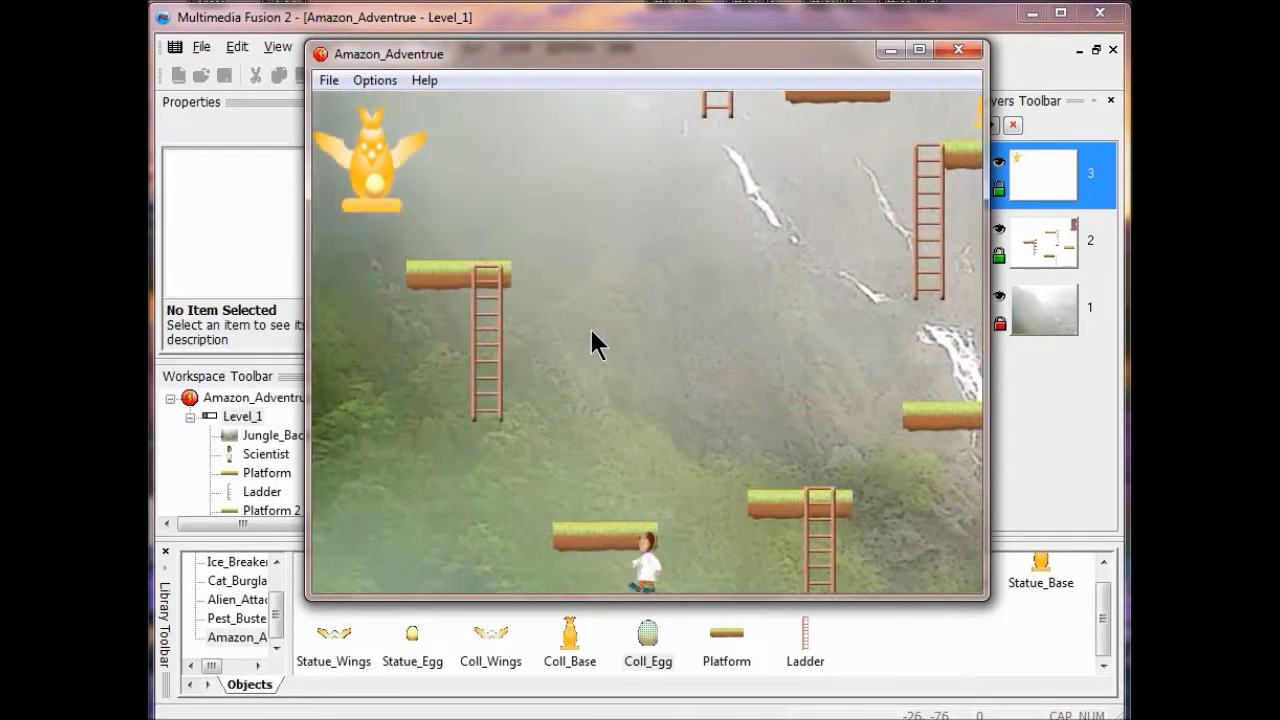
{"action": "key", "text": "Right"}
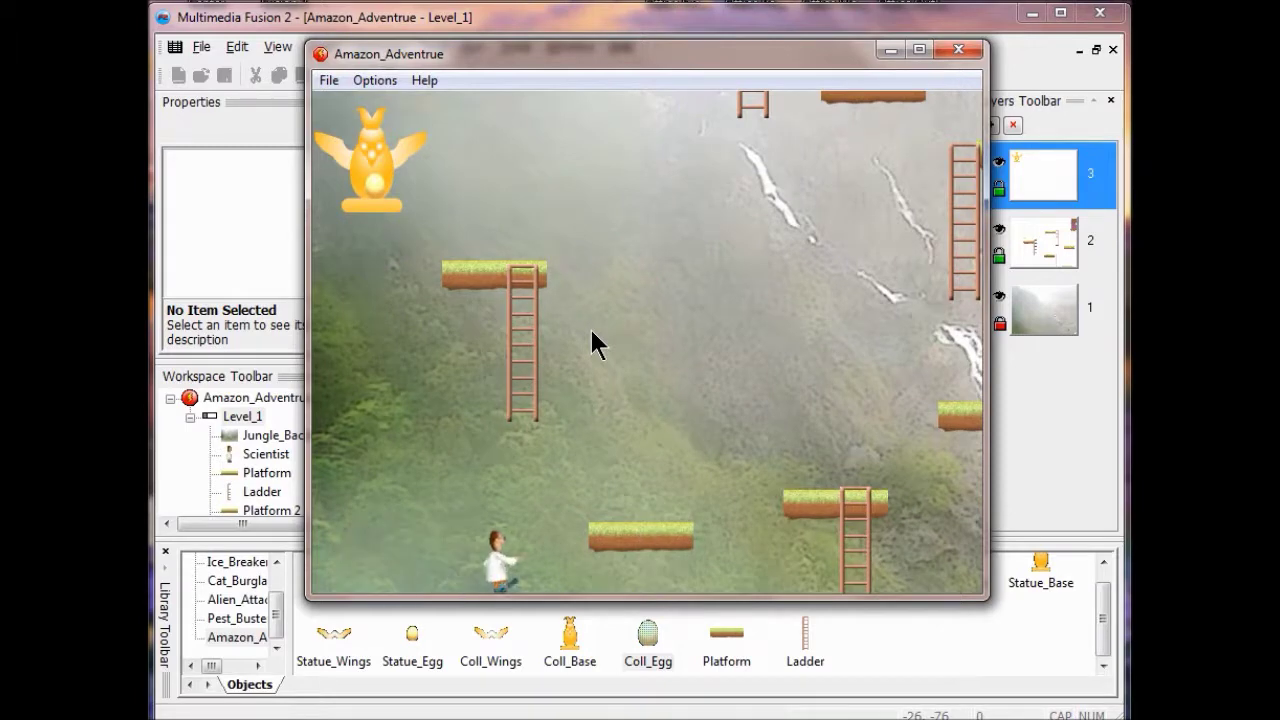
{"action": "key", "text": "Right"}
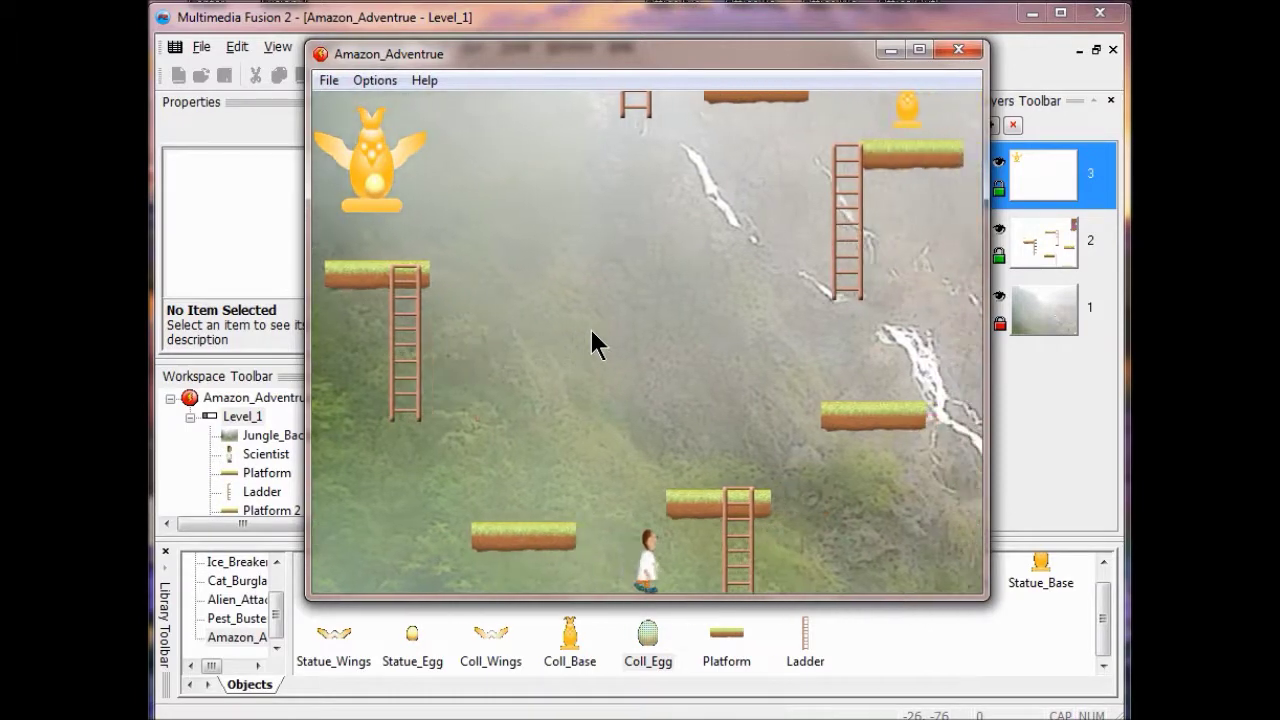
{"action": "key", "text": "Up"}
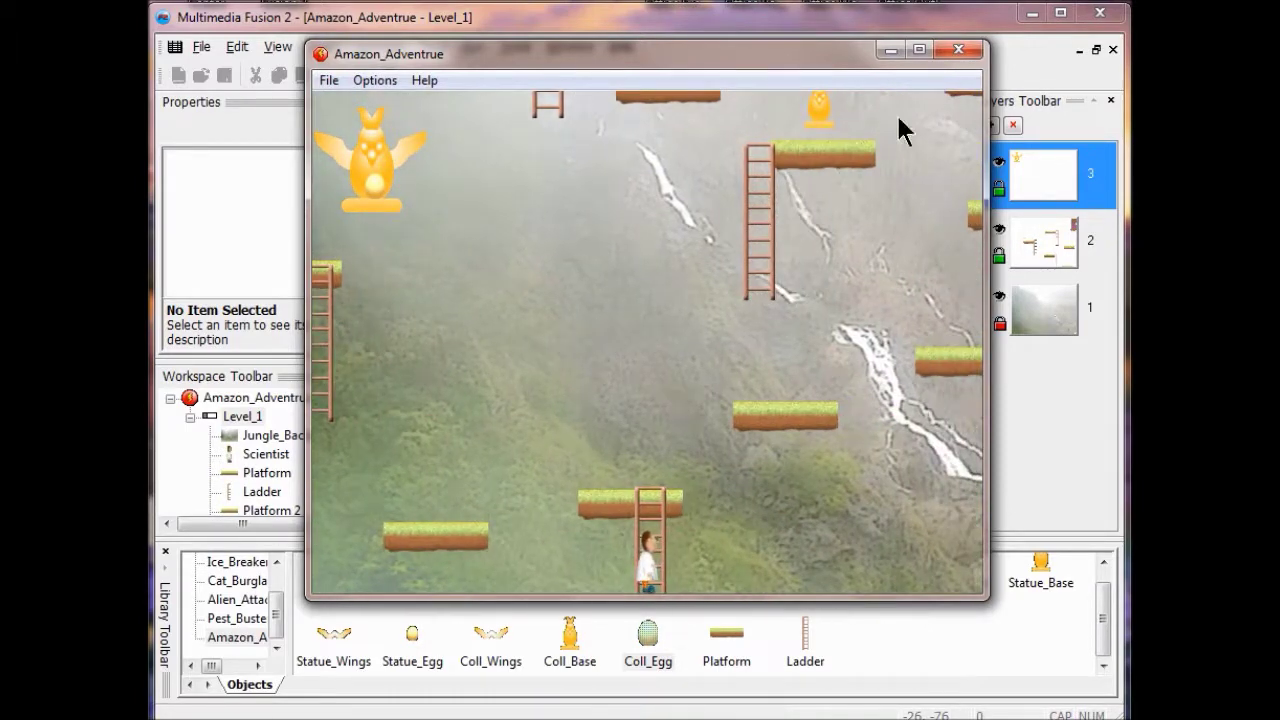
{"action": "left_click", "coordinate": [955, 49]}
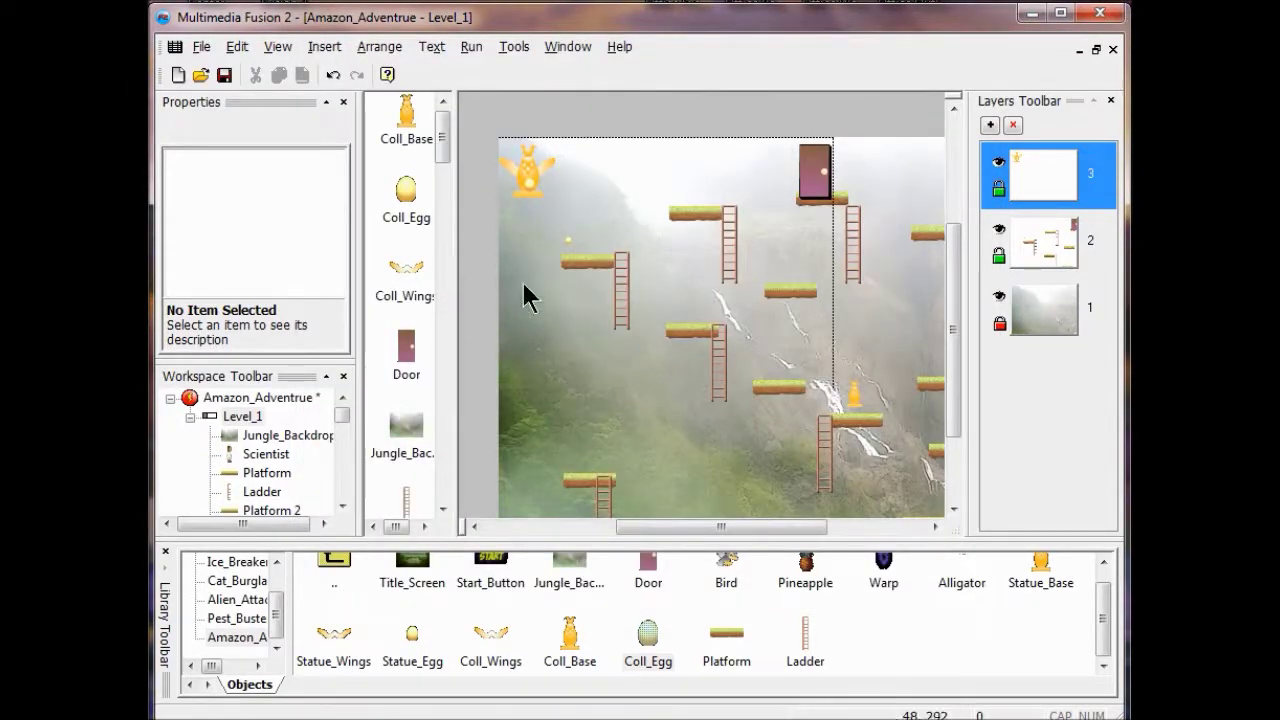
- Disable Visible at start for Coll_Wings, Coll_Base and Coll_Egg together
{"action": "left_click_drag", "start_coordinate": [485, 137], "coordinate": [566, 214]}
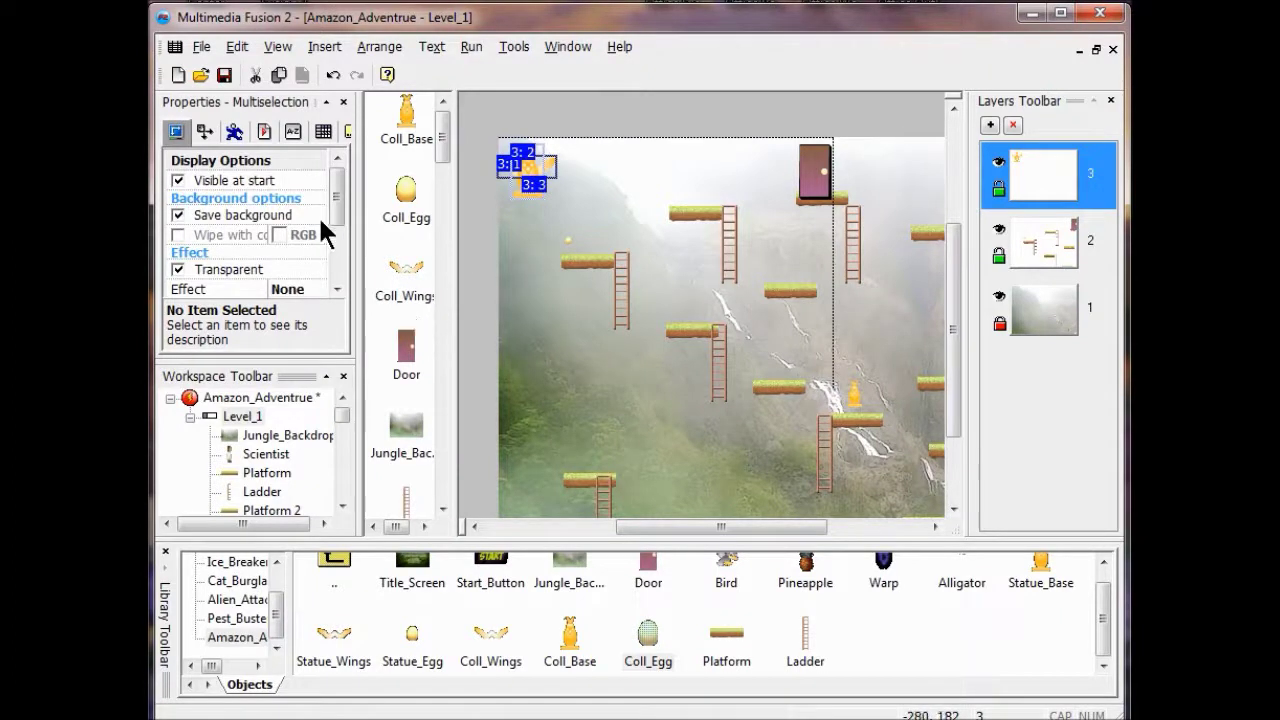
{"action": "left_click", "coordinate": [178, 181]}
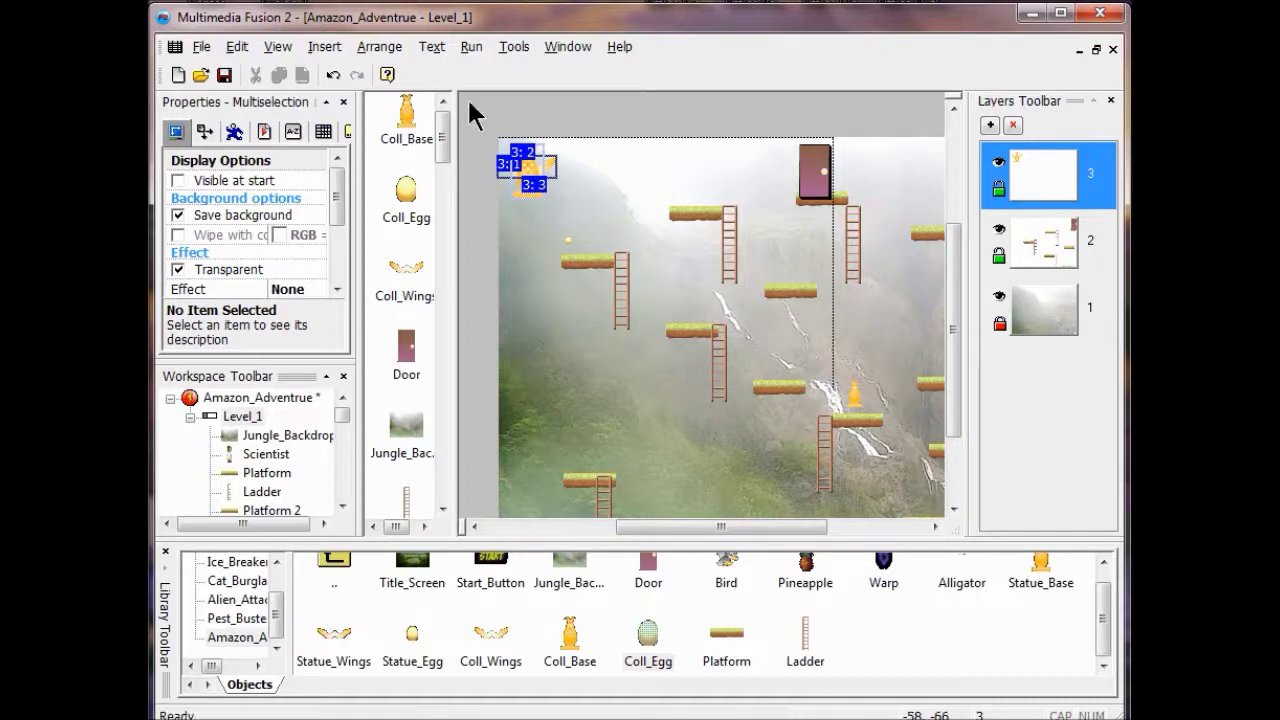
- Run the application again and walk the Scientist around to check whether the collected statue pieces are hidden
{"action": "left_click", "coordinate": [477, 50]}
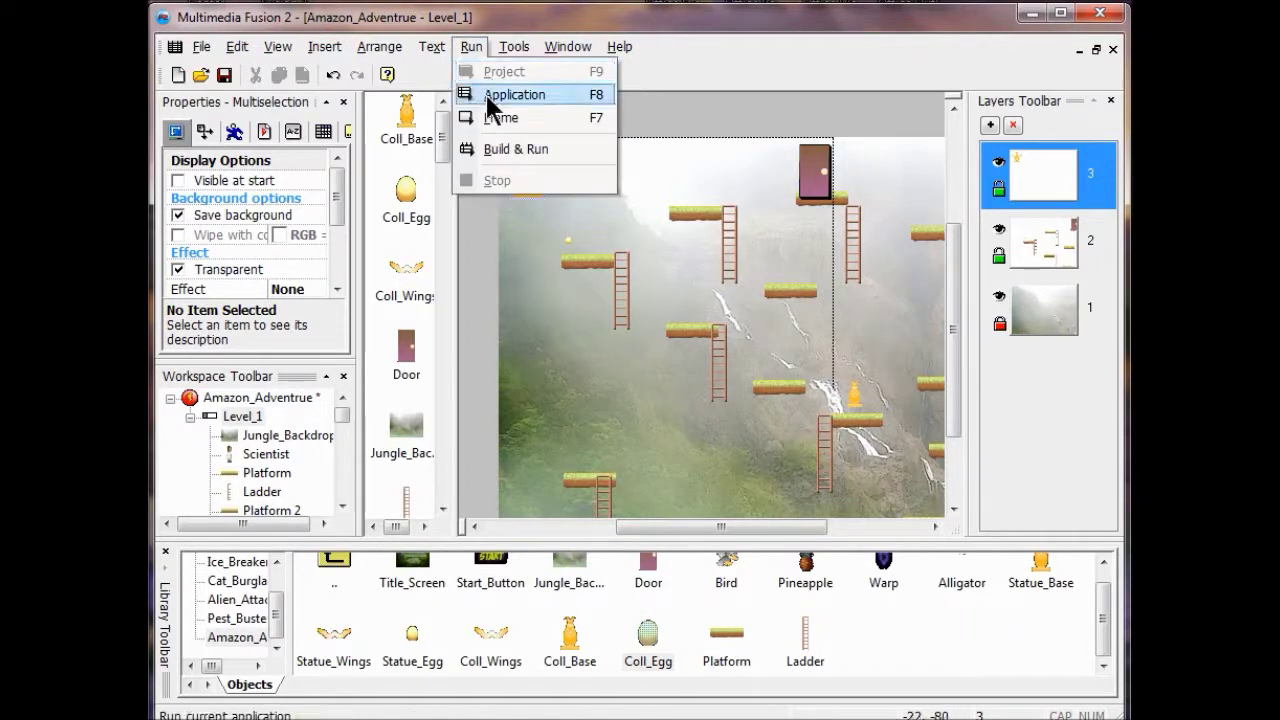
{"action": "left_click", "coordinate": [490, 92]}
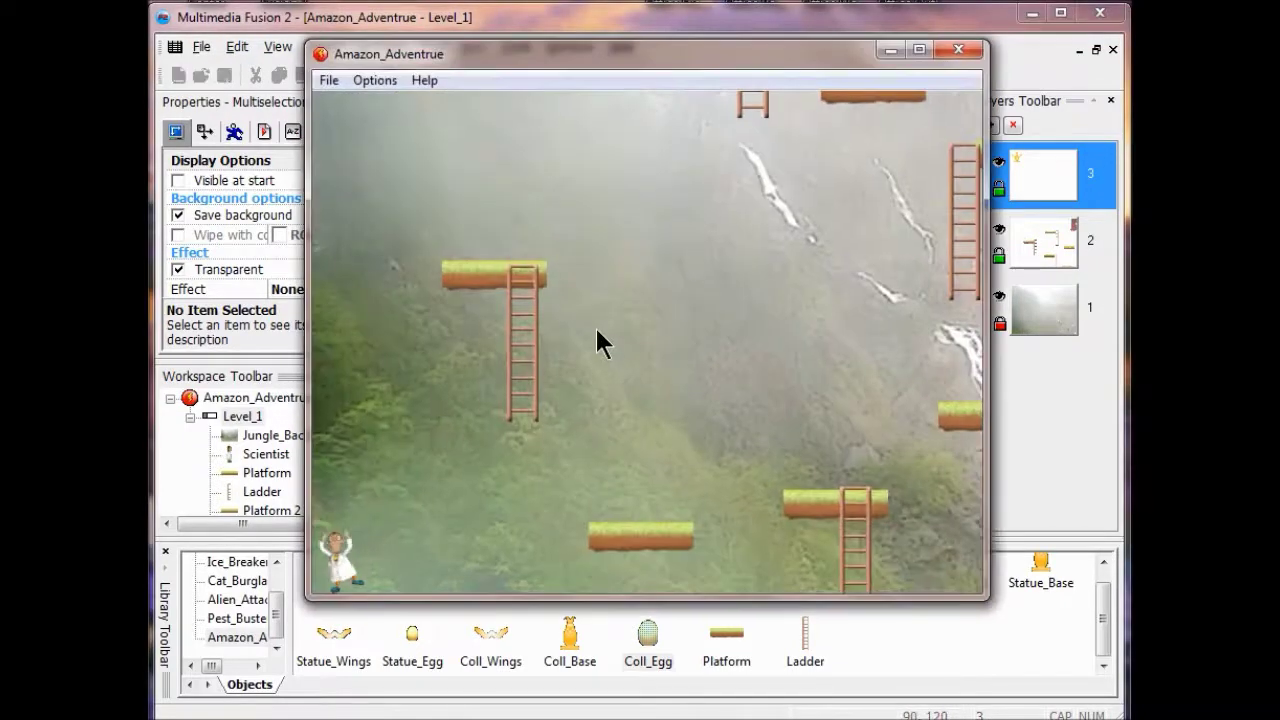
{"action": "key", "text": "Right"}
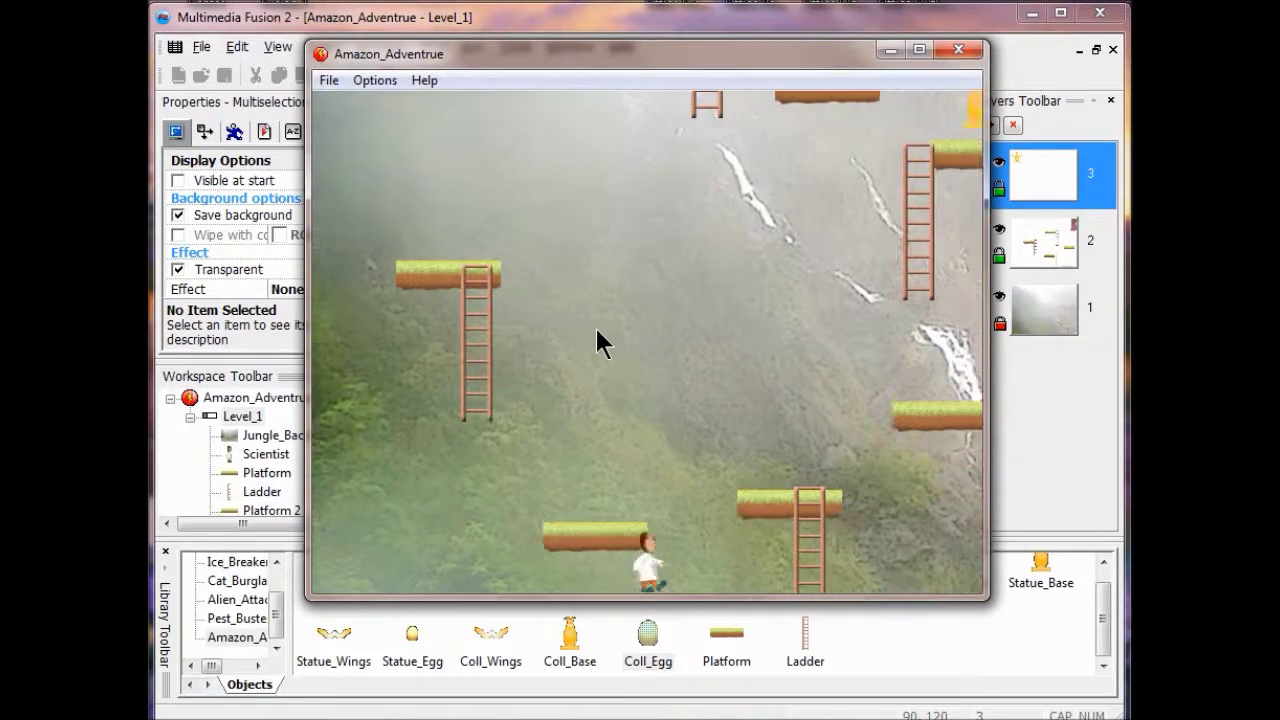
{"action": "key", "text": "Left"}
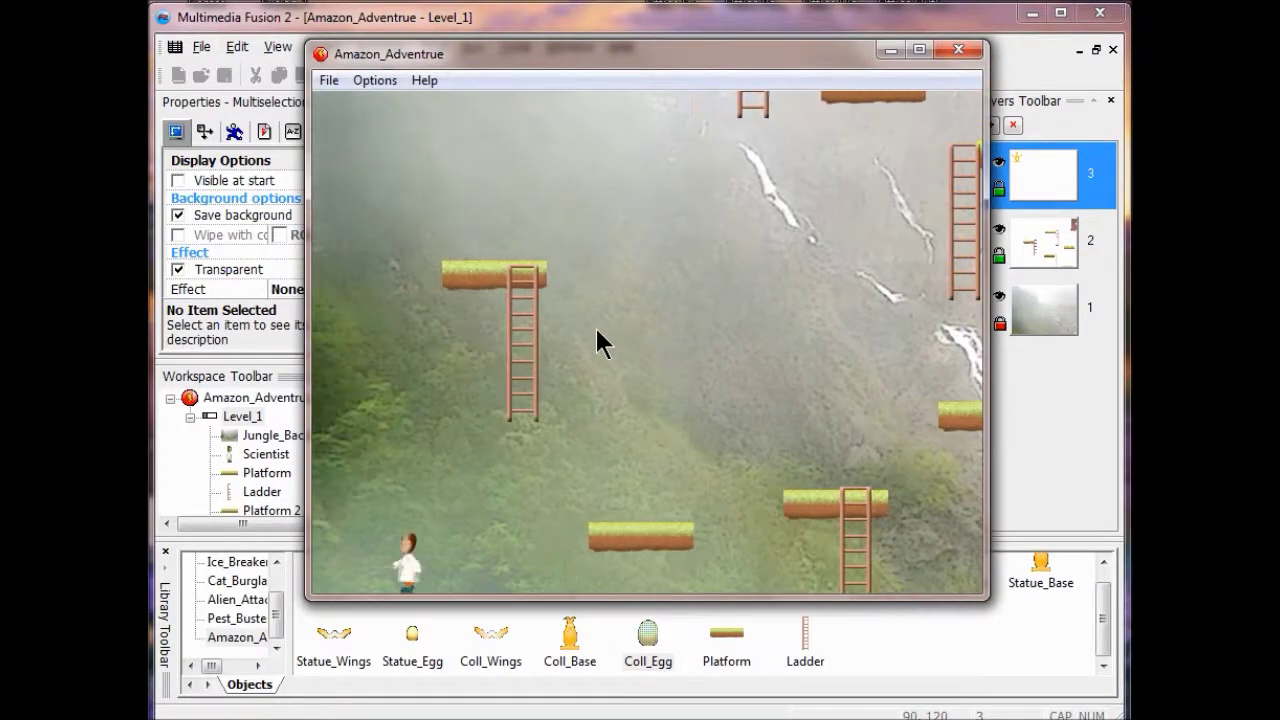
{"action": "key", "text": "Right"}
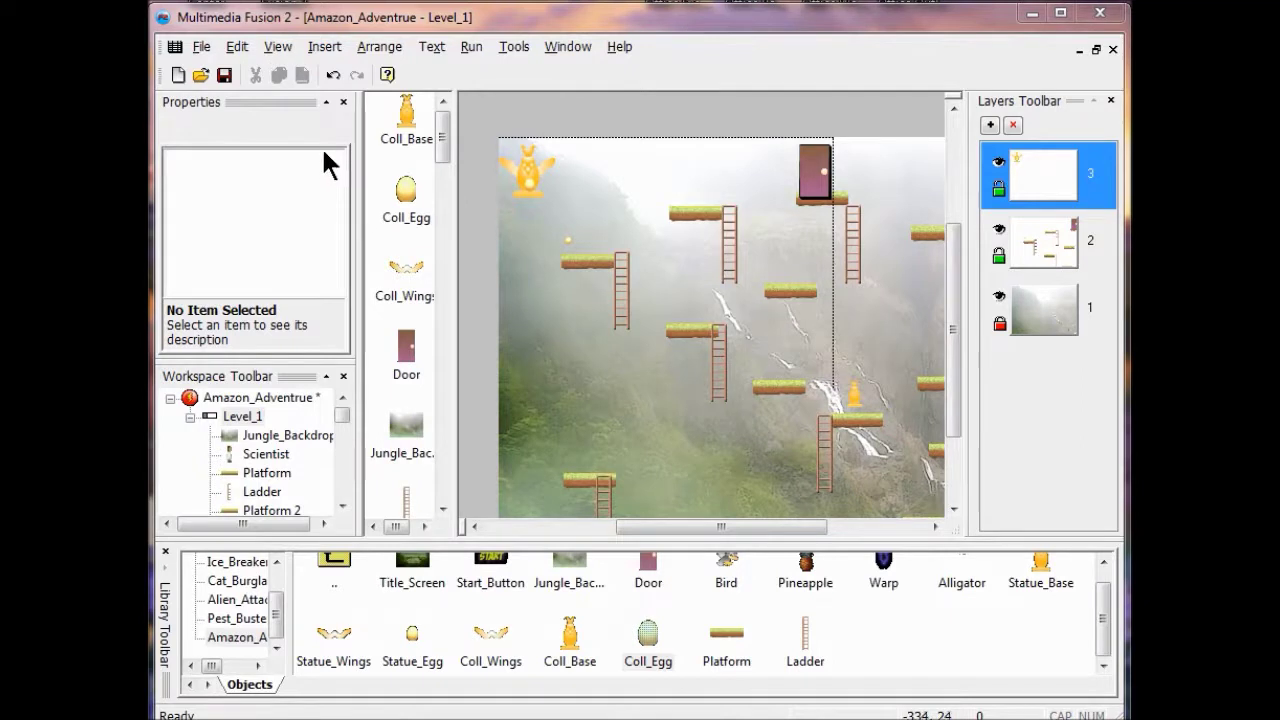
- In the Event Editor, make Coll_Egg reappear when the Scientist collides with Statue_Egg
{"action": "left_click", "coordinate": [280, 46]}
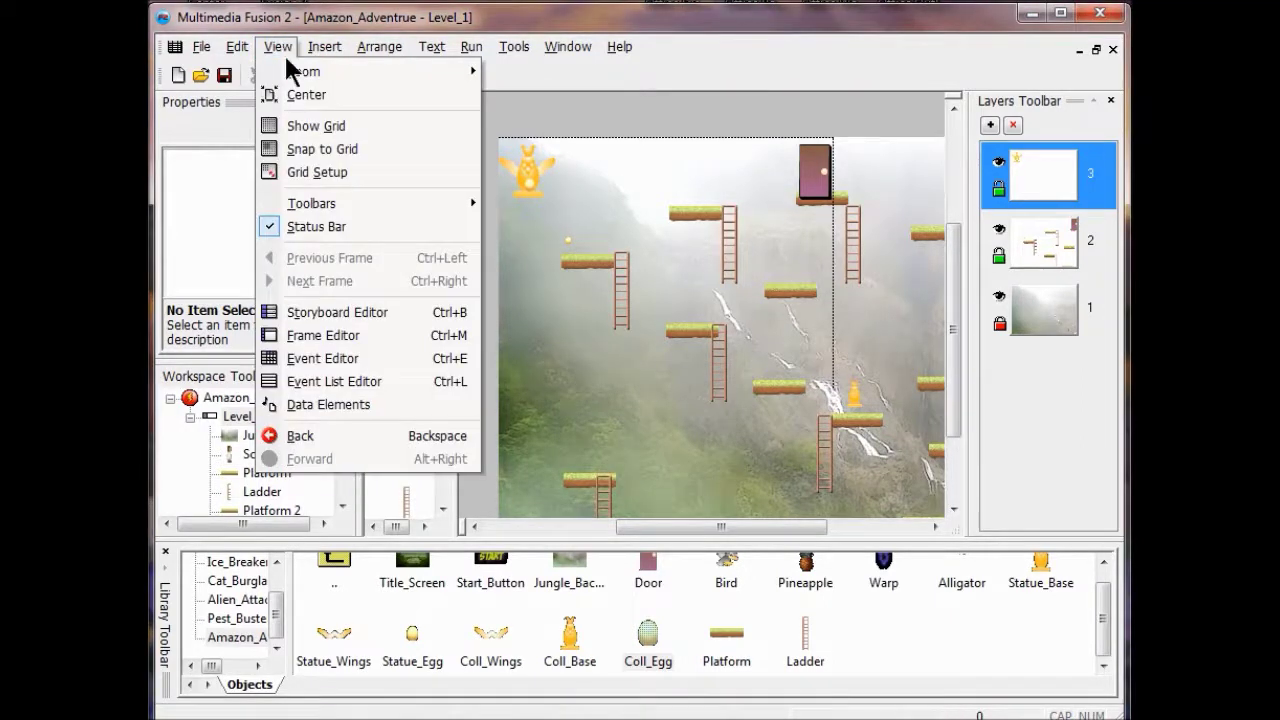
{"action": "left_click", "coordinate": [330, 362]}
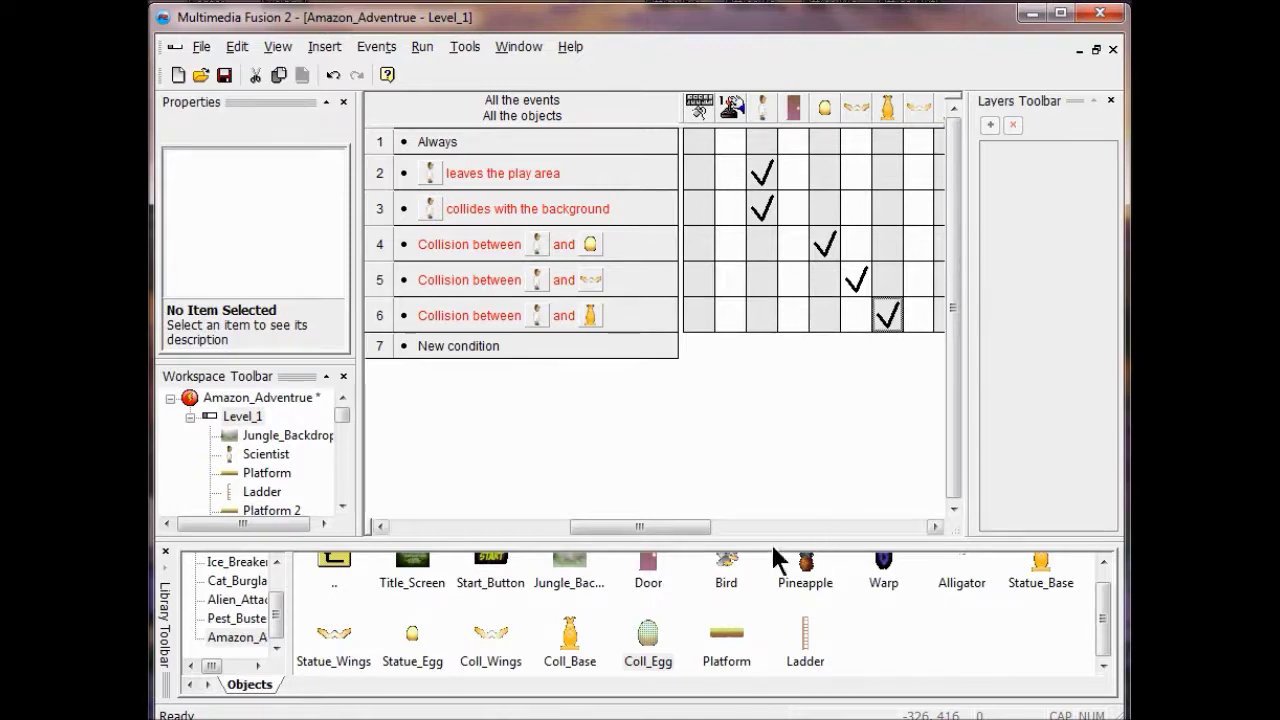
{"action": "left_click_drag", "start_coordinate": [663, 530], "coordinate": [768, 536]}
{"action": "mouse_move", "coordinate": [727, 241]}
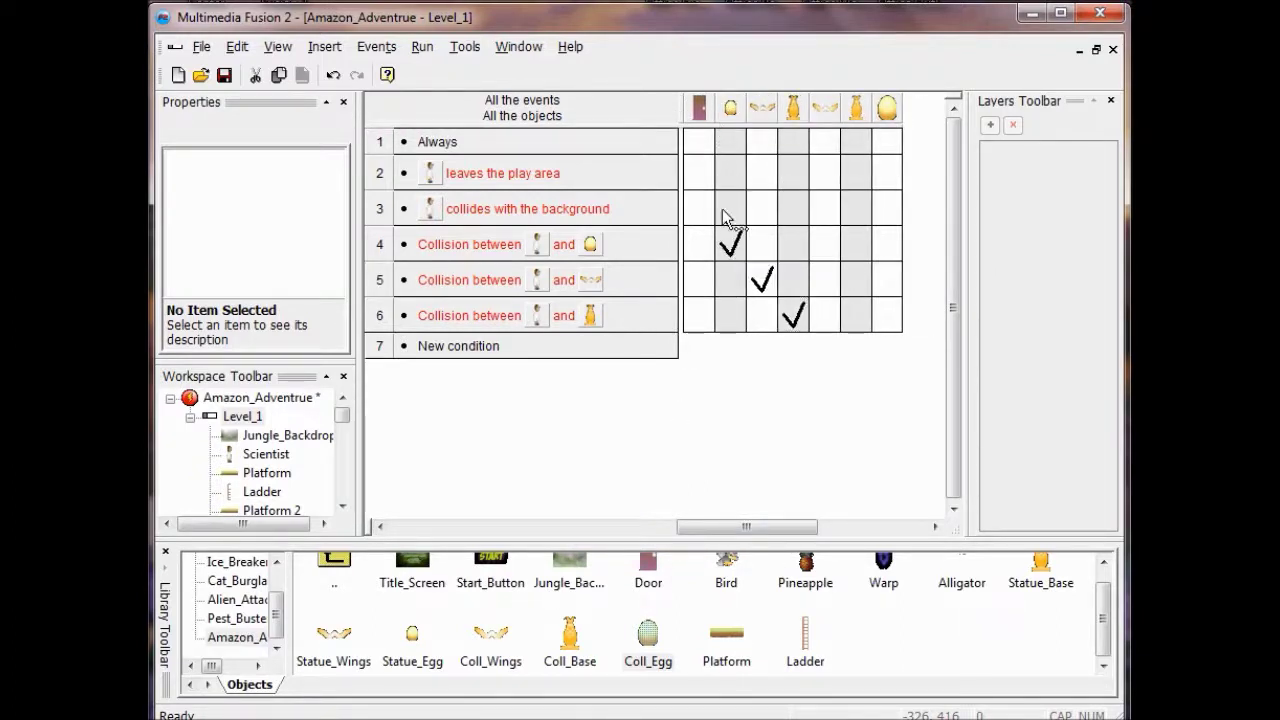
{"action": "left_click", "coordinate": [887, 239]}
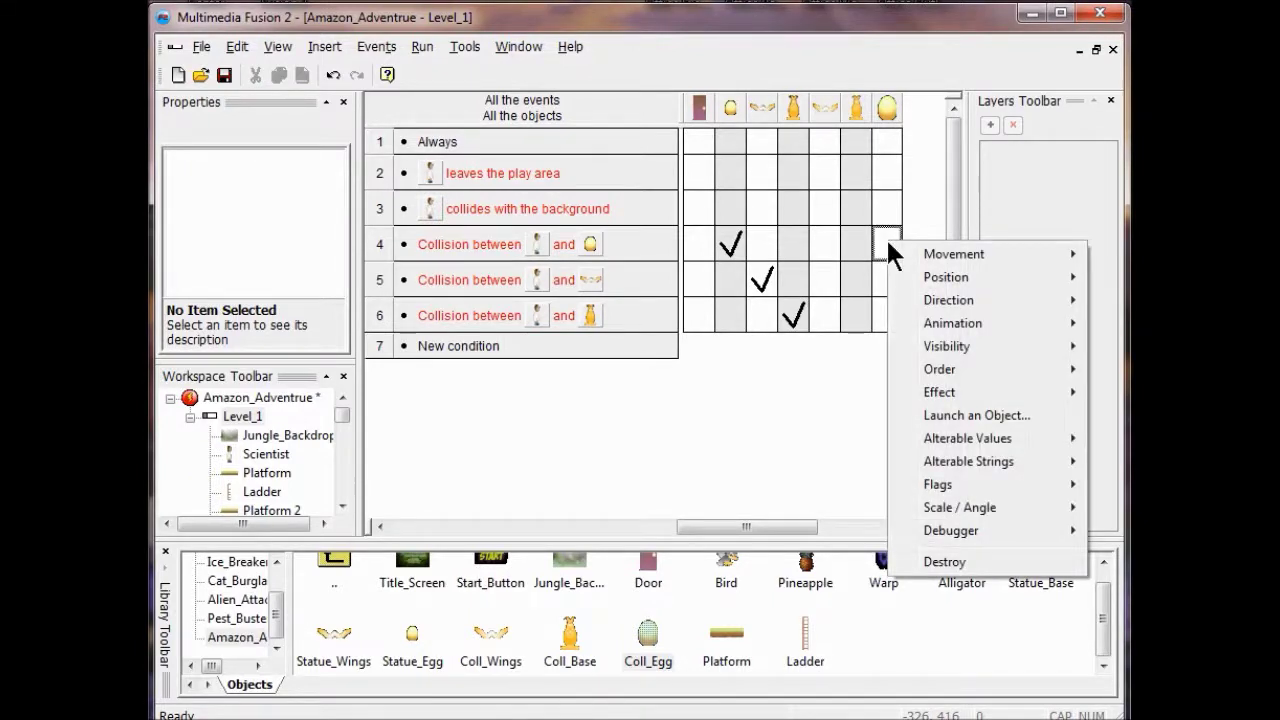
{"action": "mouse_move", "coordinate": [935, 350]}
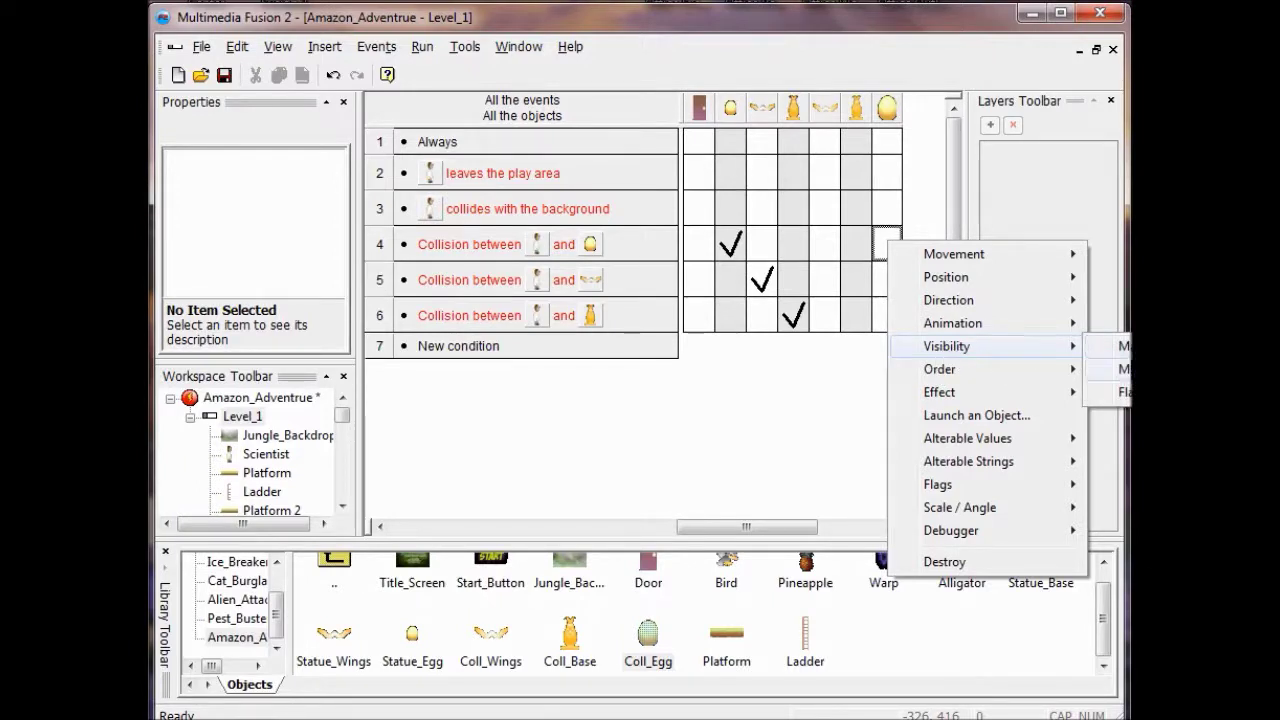
{"action": "left_click", "coordinate": [1122, 369]}
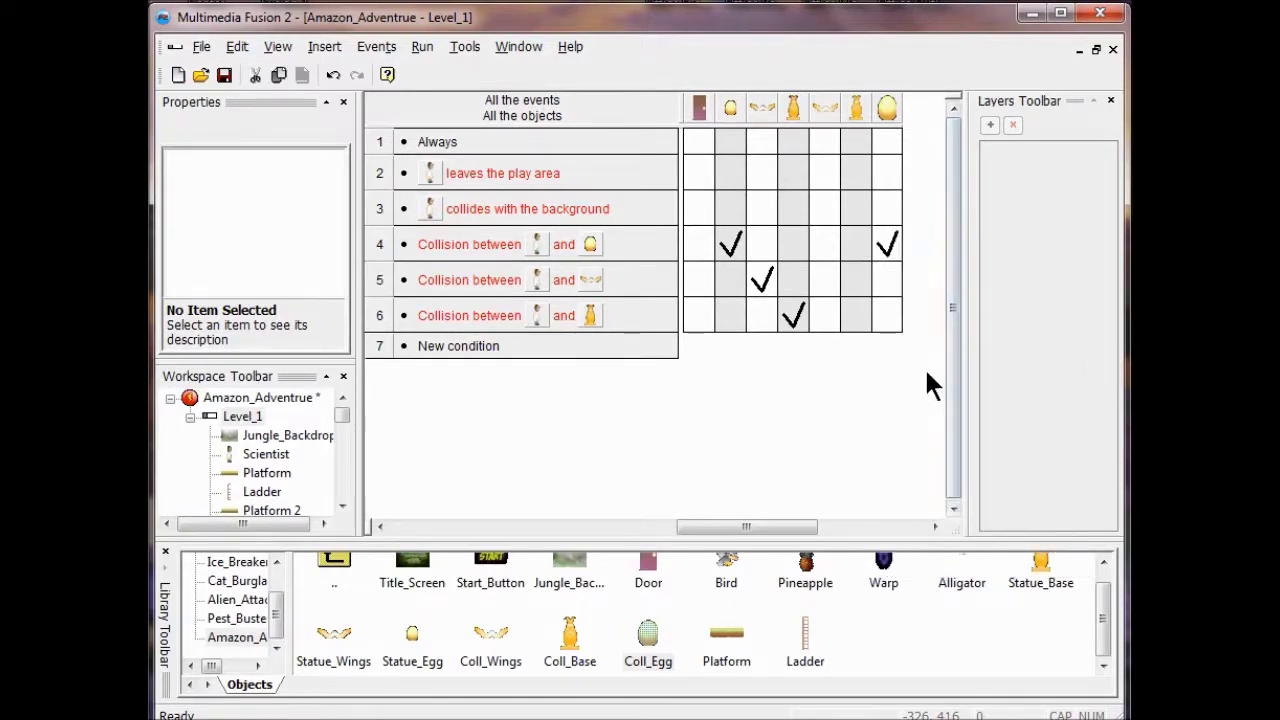
- Make Coll_Wings reappear when the Scientist collides with Statue_Wings, and Coll_Base reappear on the collision with Statue_Base
{"action": "left_click", "coordinate": [826, 288]}
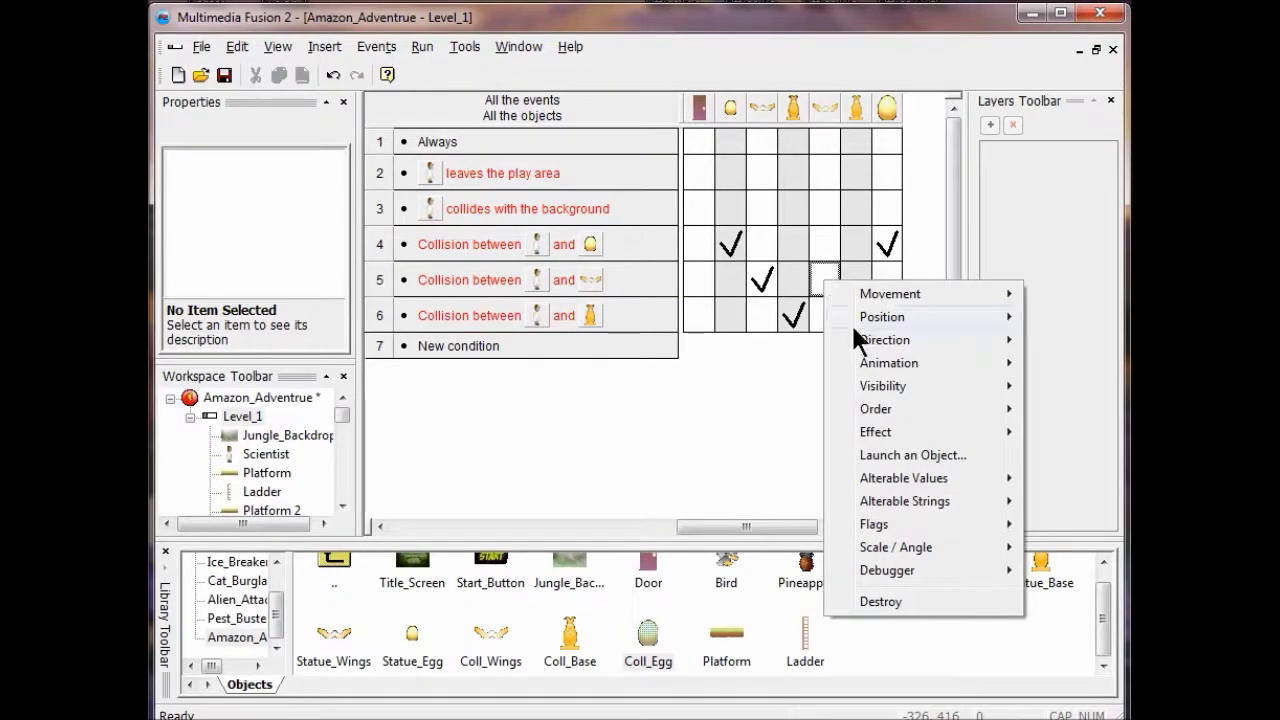
{"action": "mouse_move", "coordinate": [882, 388]}
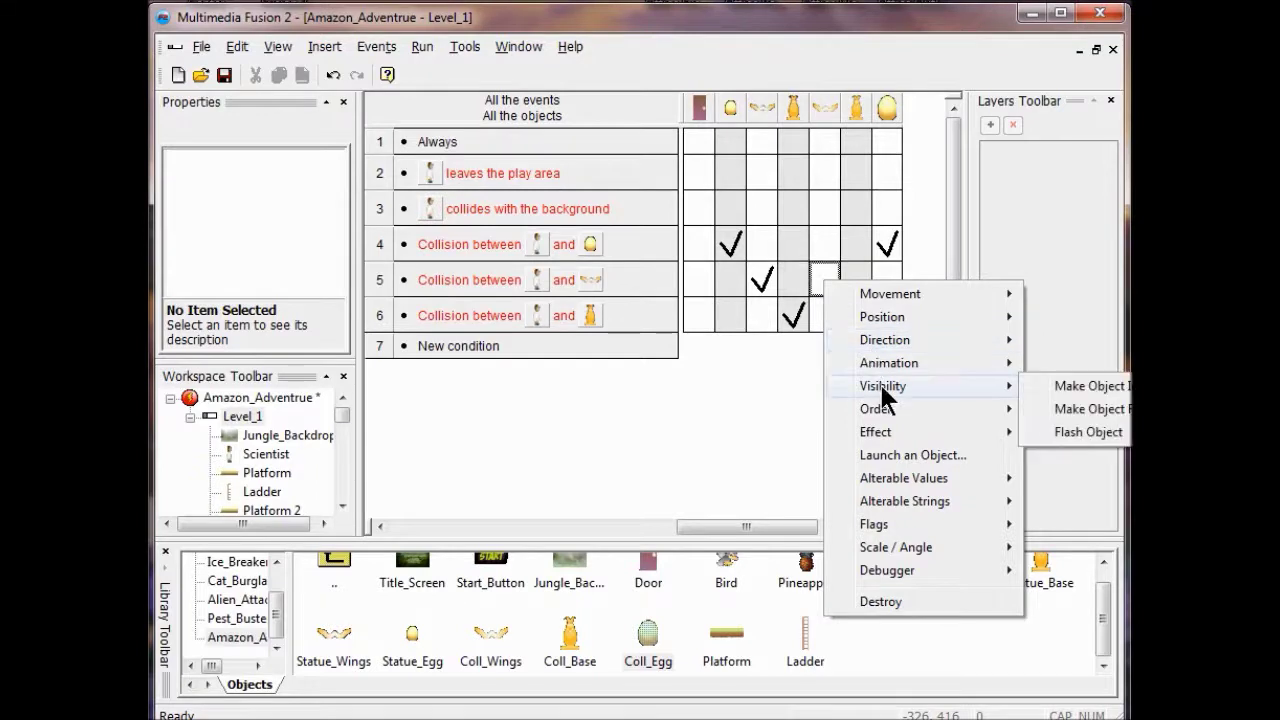
{"action": "left_click", "coordinate": [1104, 418]}
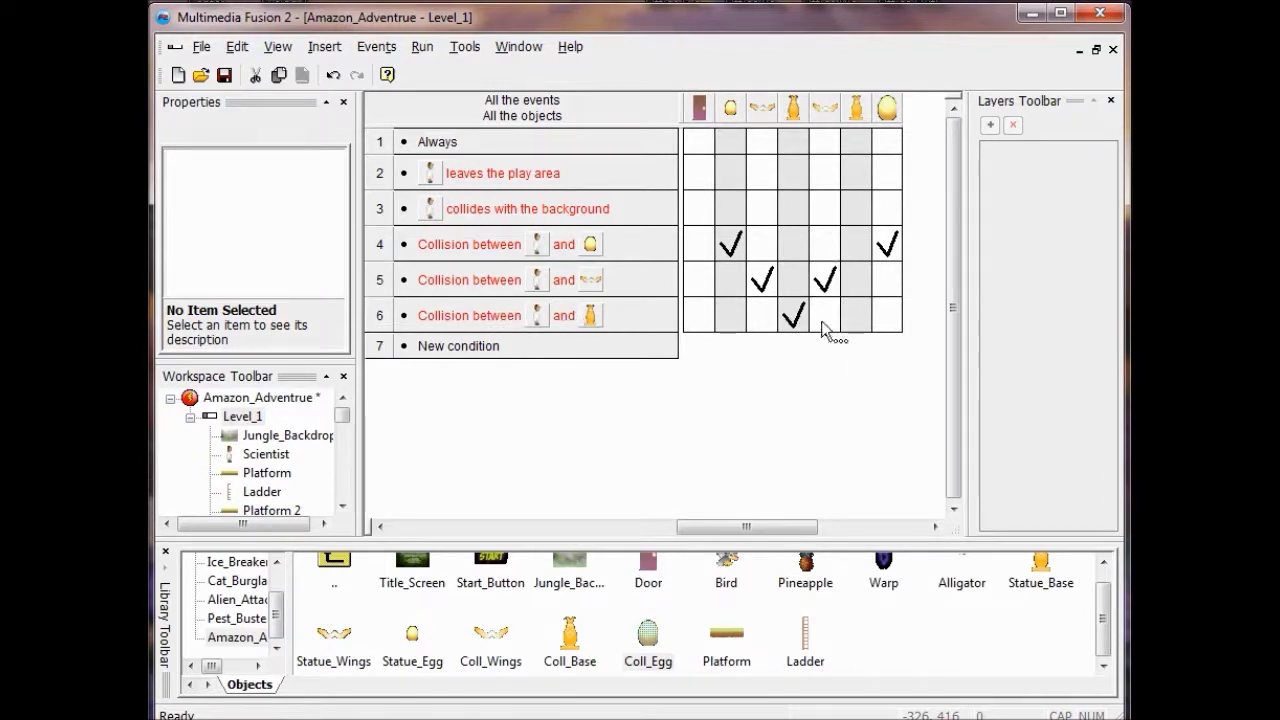
{"action": "left_click_drag", "start_coordinate": [800, 320], "coordinate": [853, 326]}
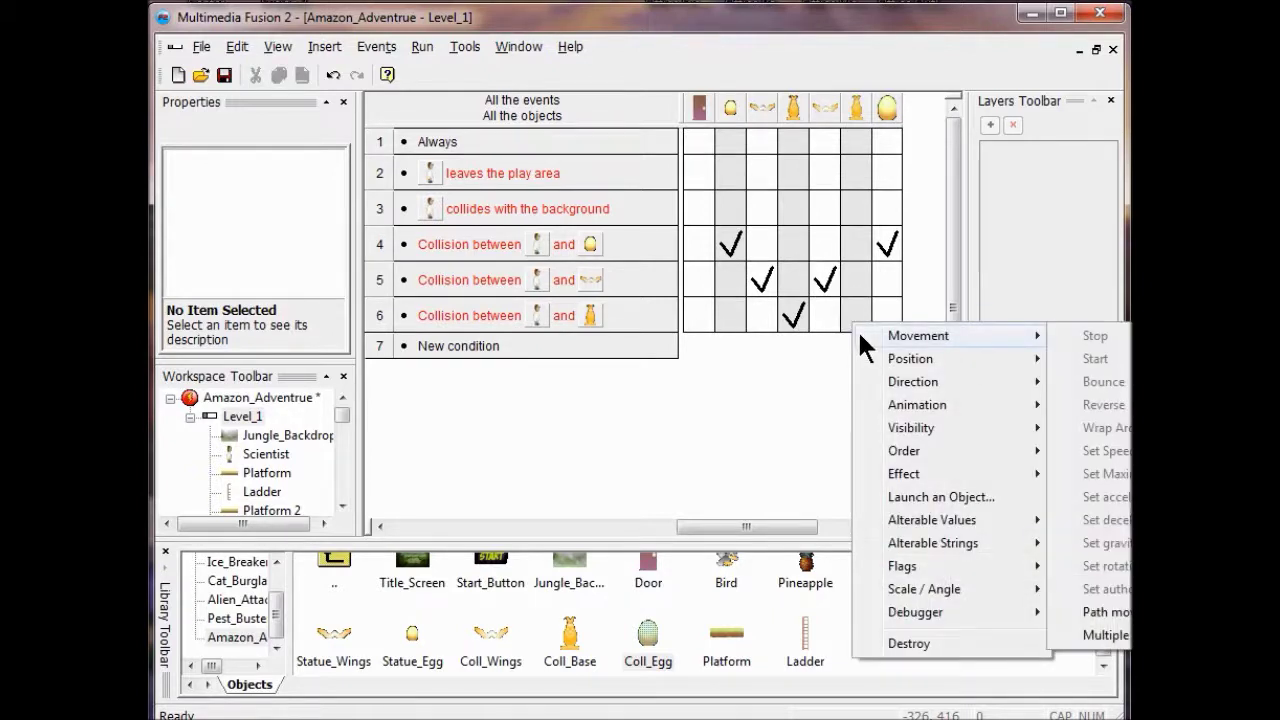
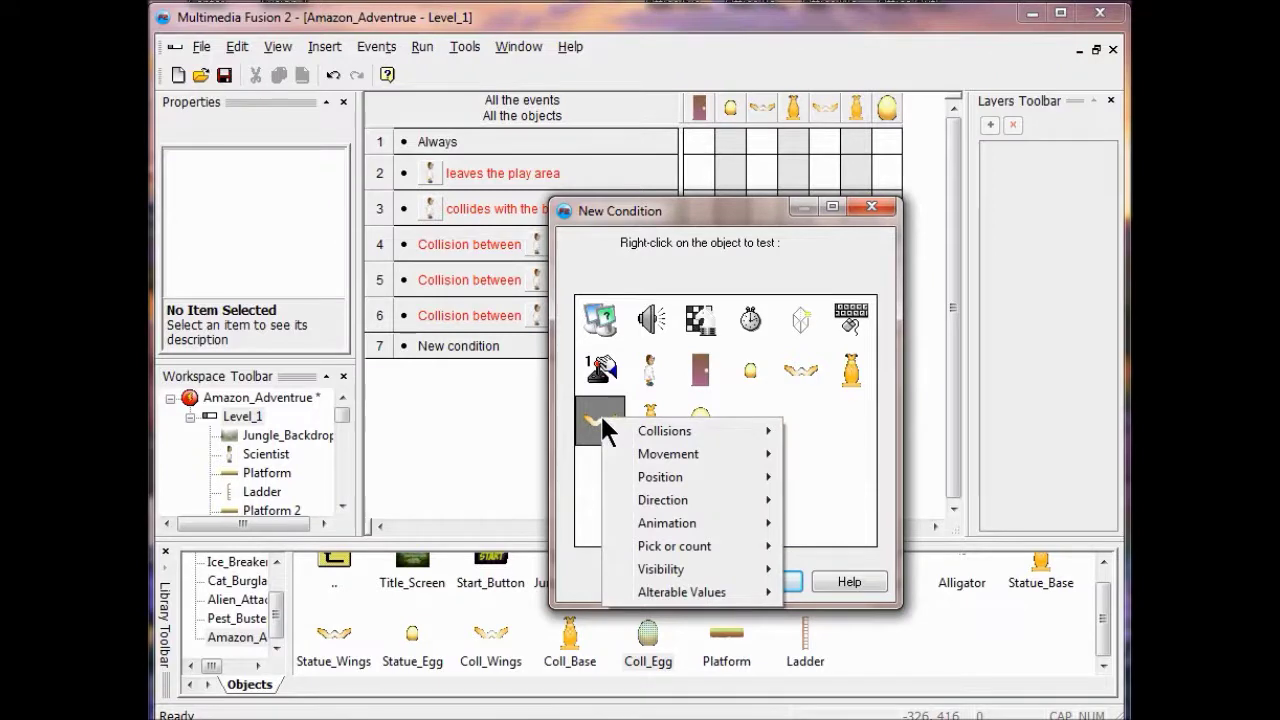
- Create a new event that tests whether Coll_Wings is visible and whether Coll_Base is visible
{"action": "mouse_move", "coordinate": [677, 575]}
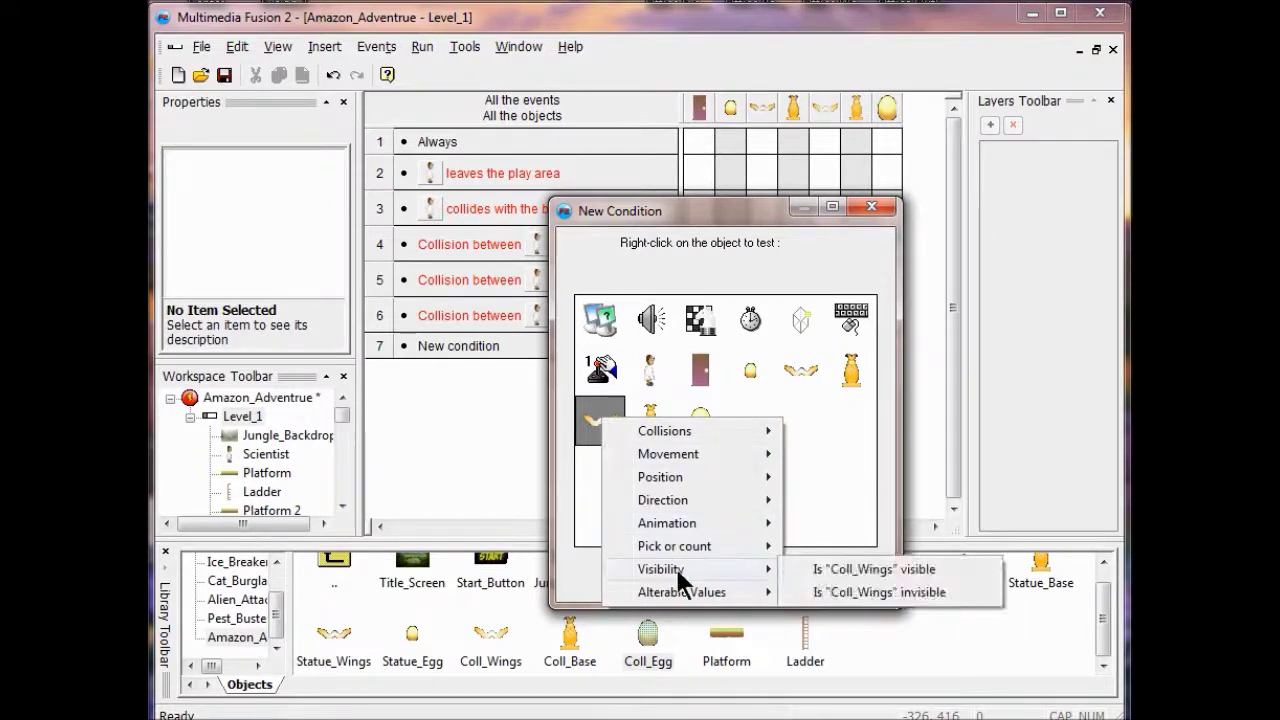
{"action": "left_click", "coordinate": [844, 570]}
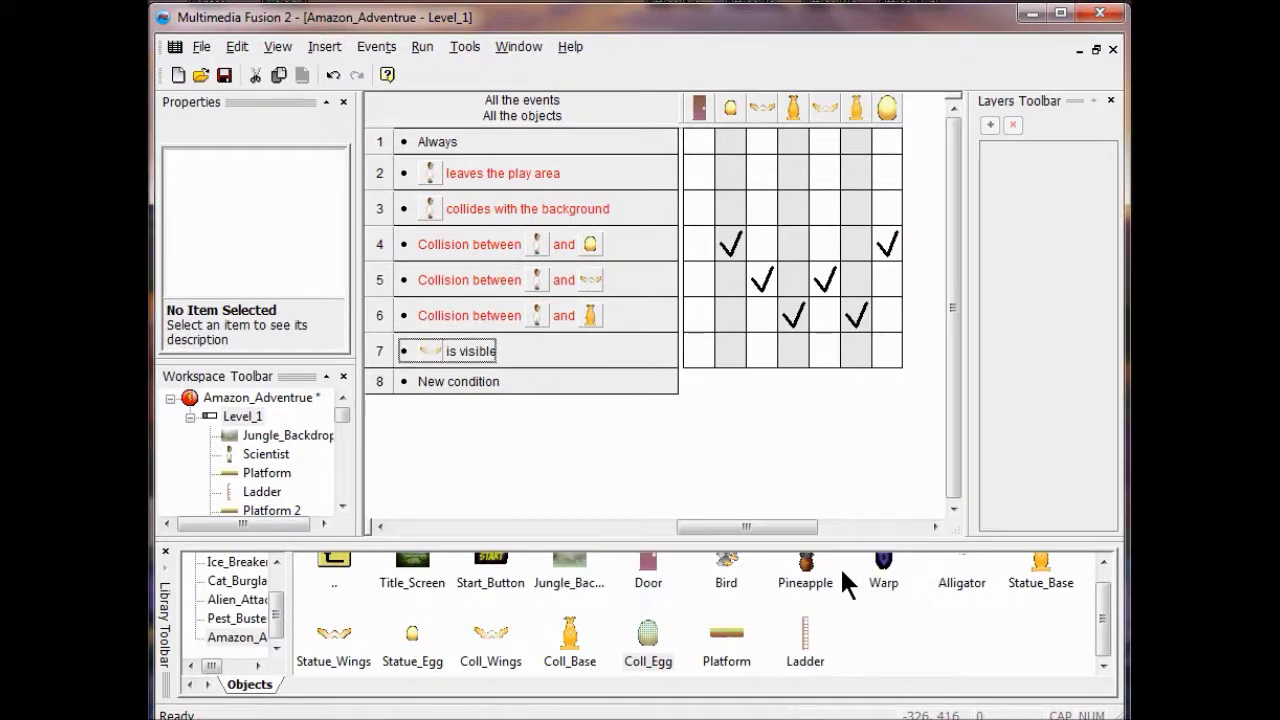
{"action": "right_click", "coordinate": [470, 350]}
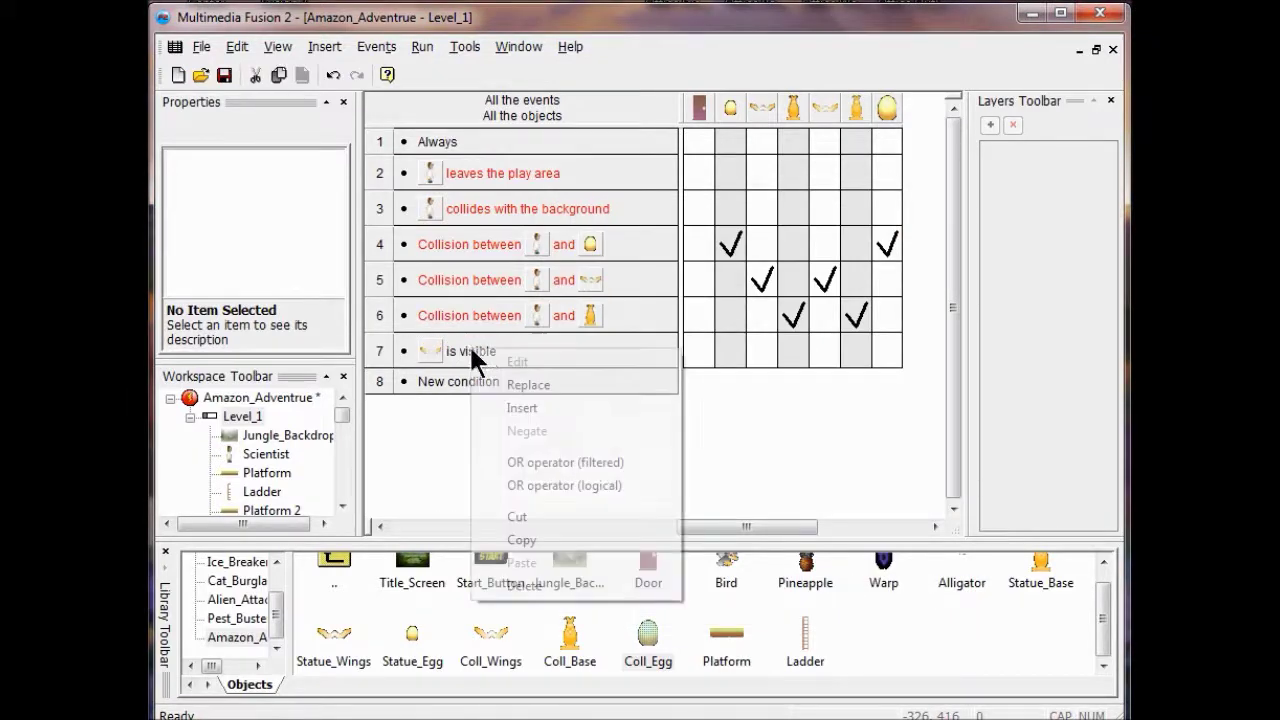
{"action": "left_click", "coordinate": [512, 406]}
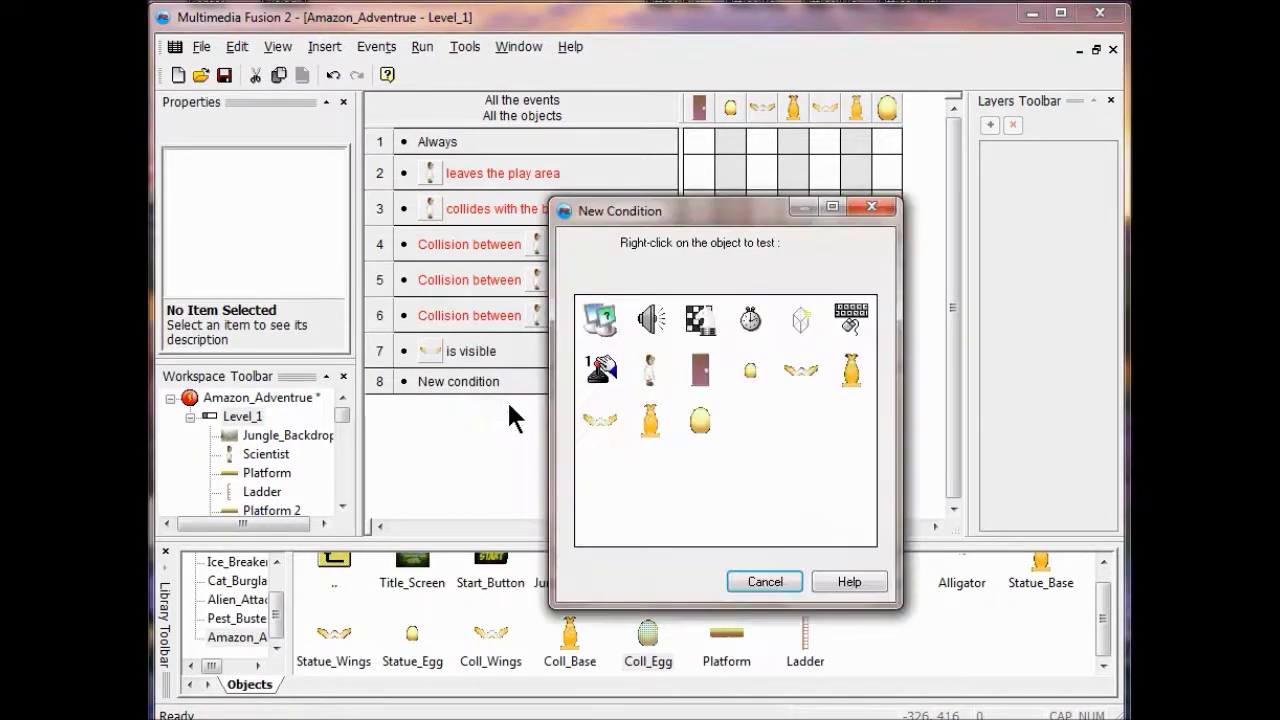
{"action": "right_click", "coordinate": [646, 423]}
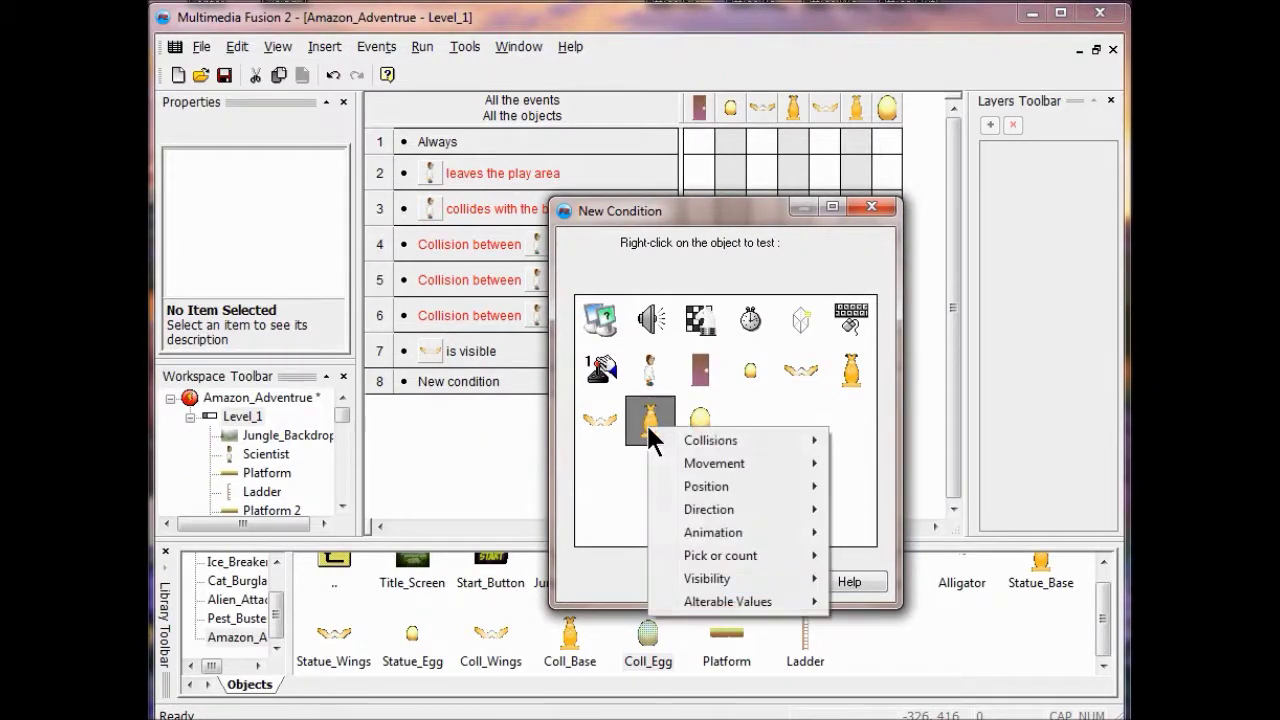
{"action": "mouse_move", "coordinate": [709, 577]}
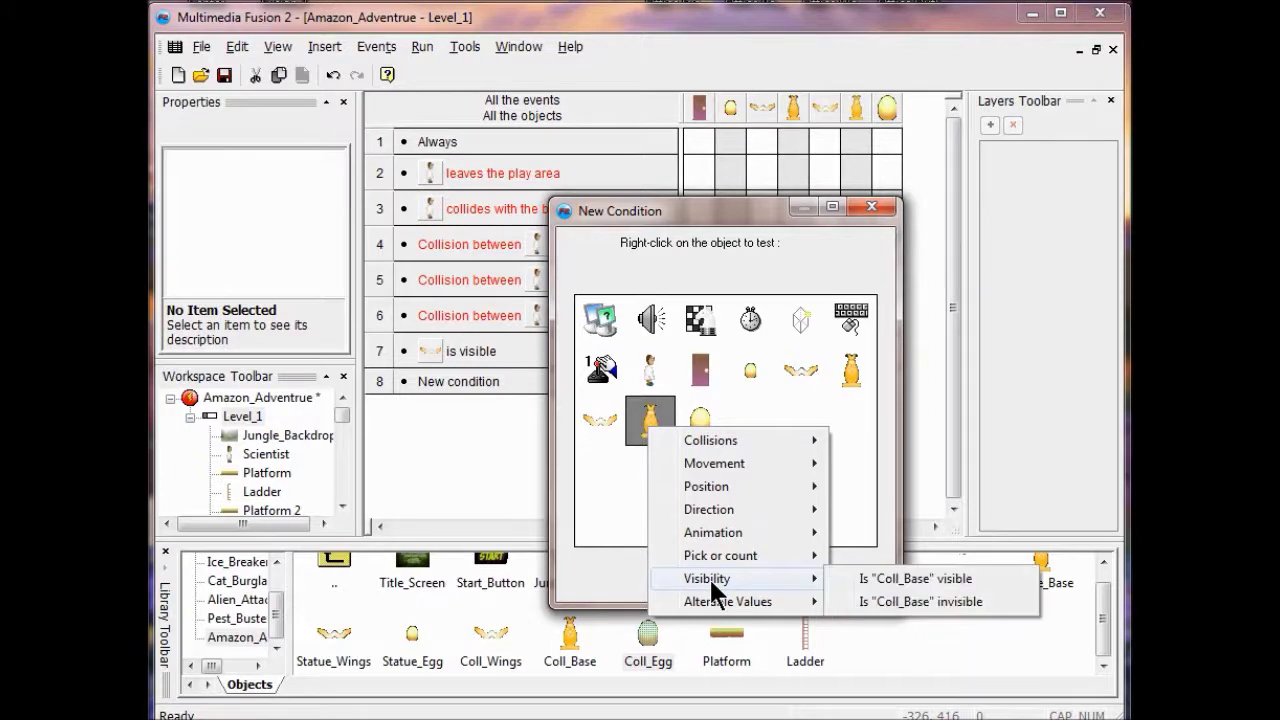
{"action": "left_click", "coordinate": [888, 578]}
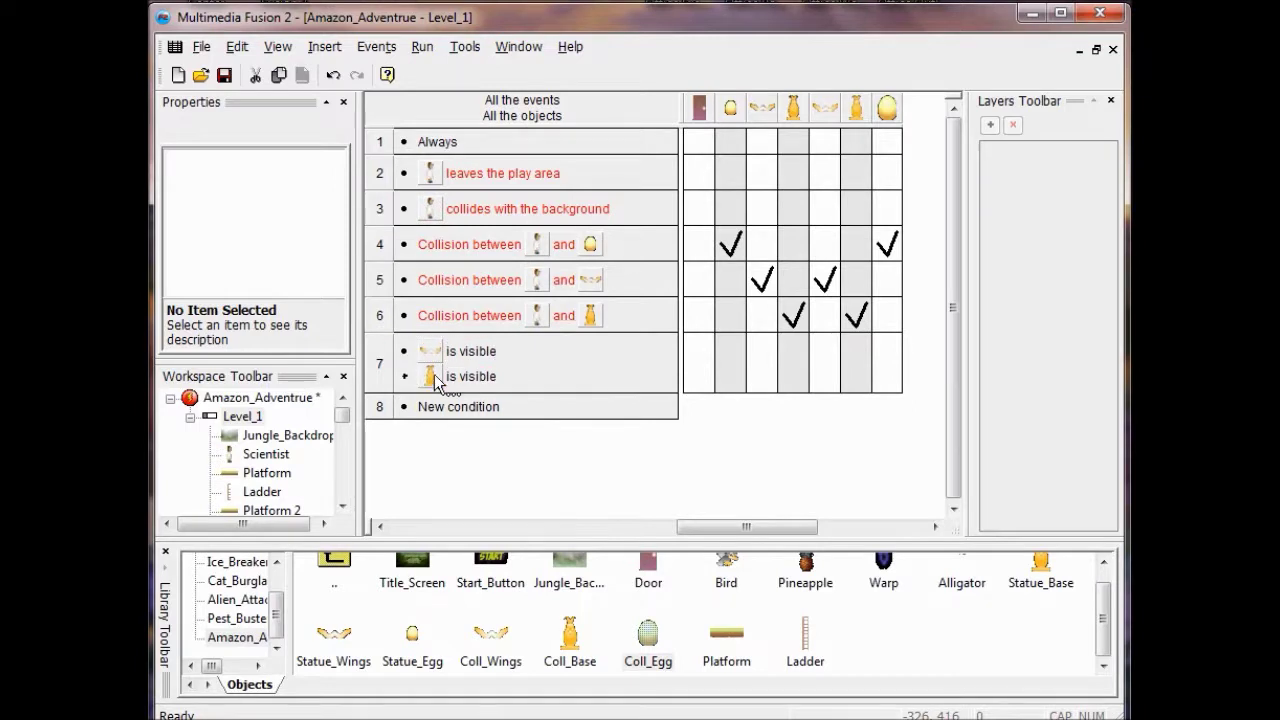
- Add a third condition to event 7 testing whether Coll_Egg is visible
{"action": "left_click", "coordinate": [458, 406]}
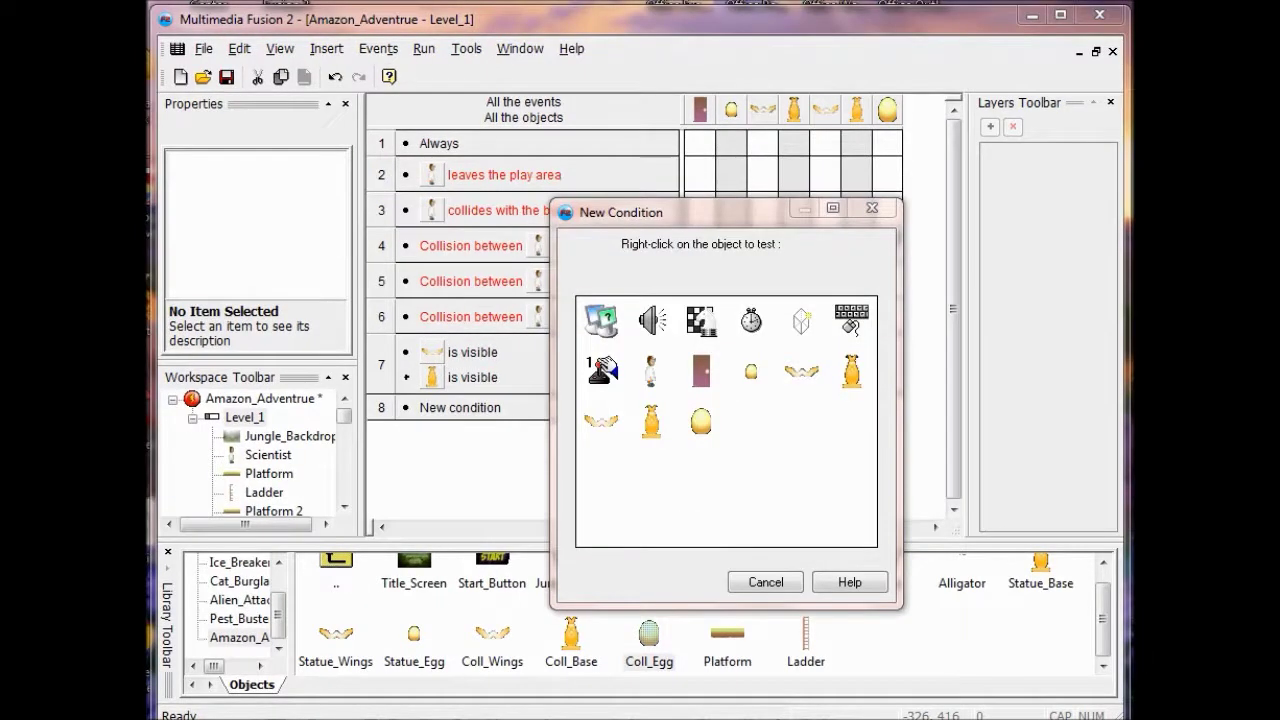
{"action": "right_click", "coordinate": [705, 422]}
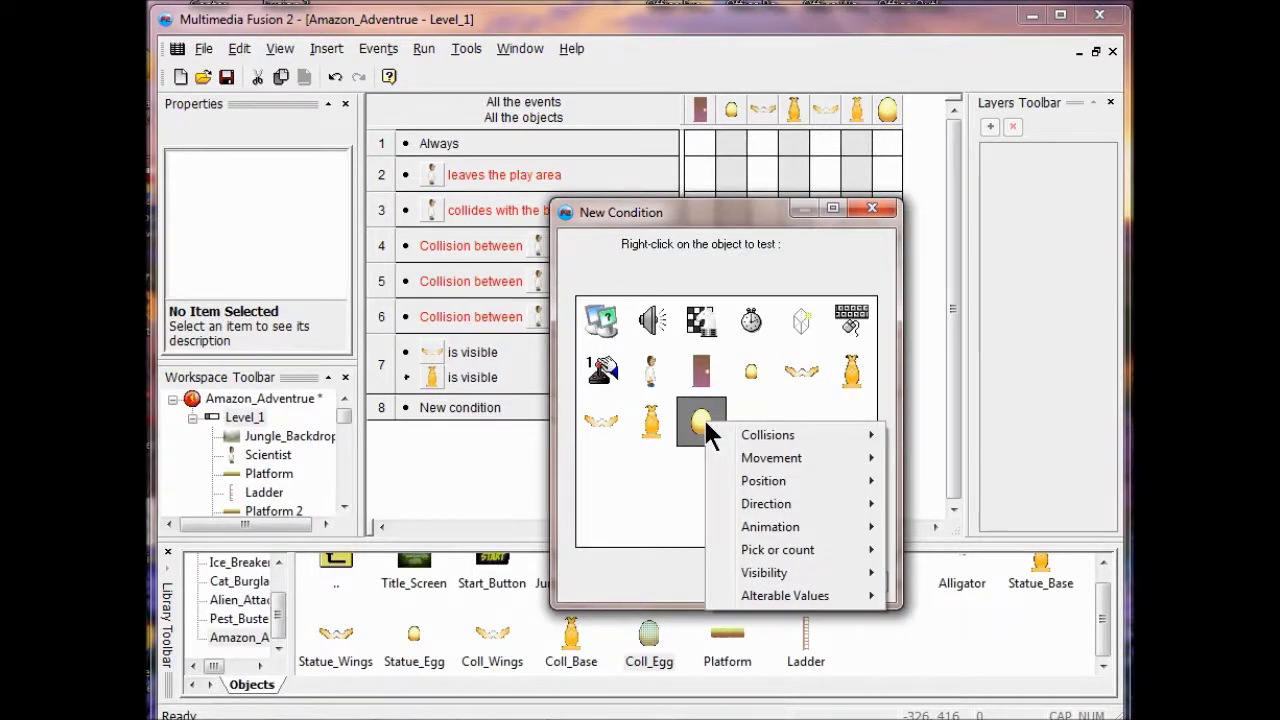
{"action": "mouse_move", "coordinate": [749, 570]}
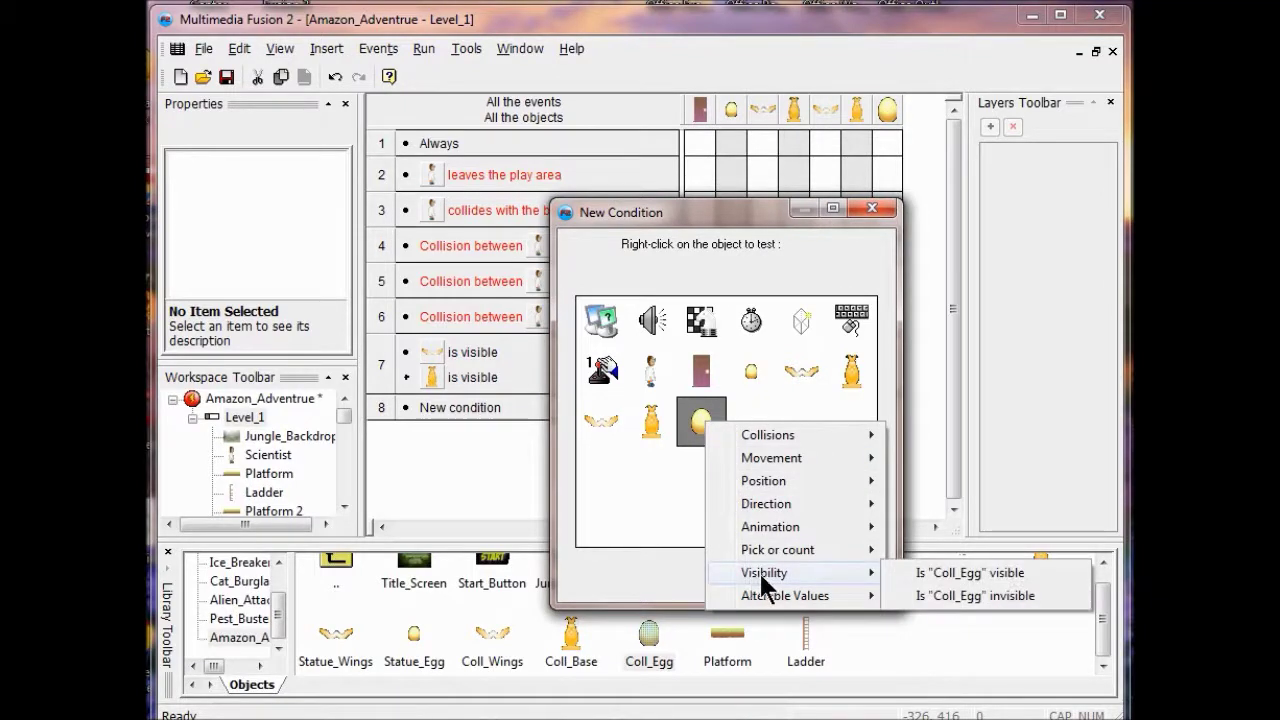
{"action": "left_click", "coordinate": [957, 572]}
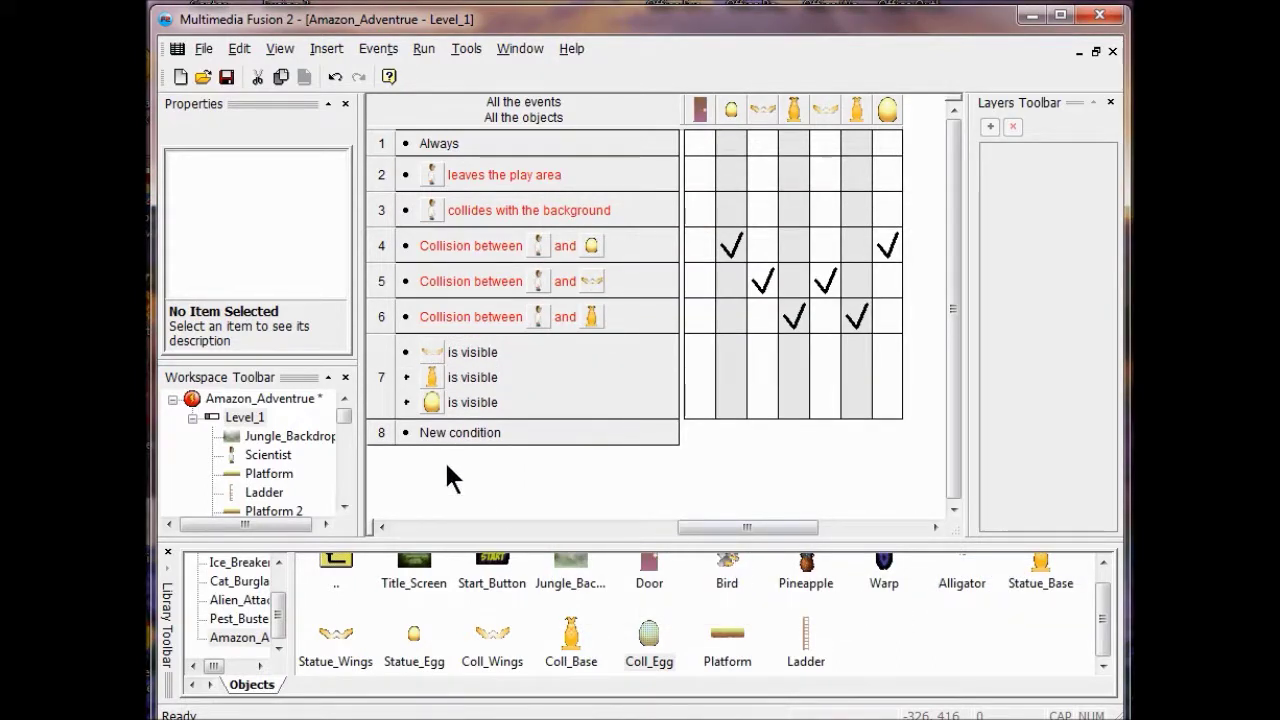
- Insert a condition into event 7 testing for a collision between the Scientist and the Door
{"action": "right_click", "coordinate": [458, 404]}
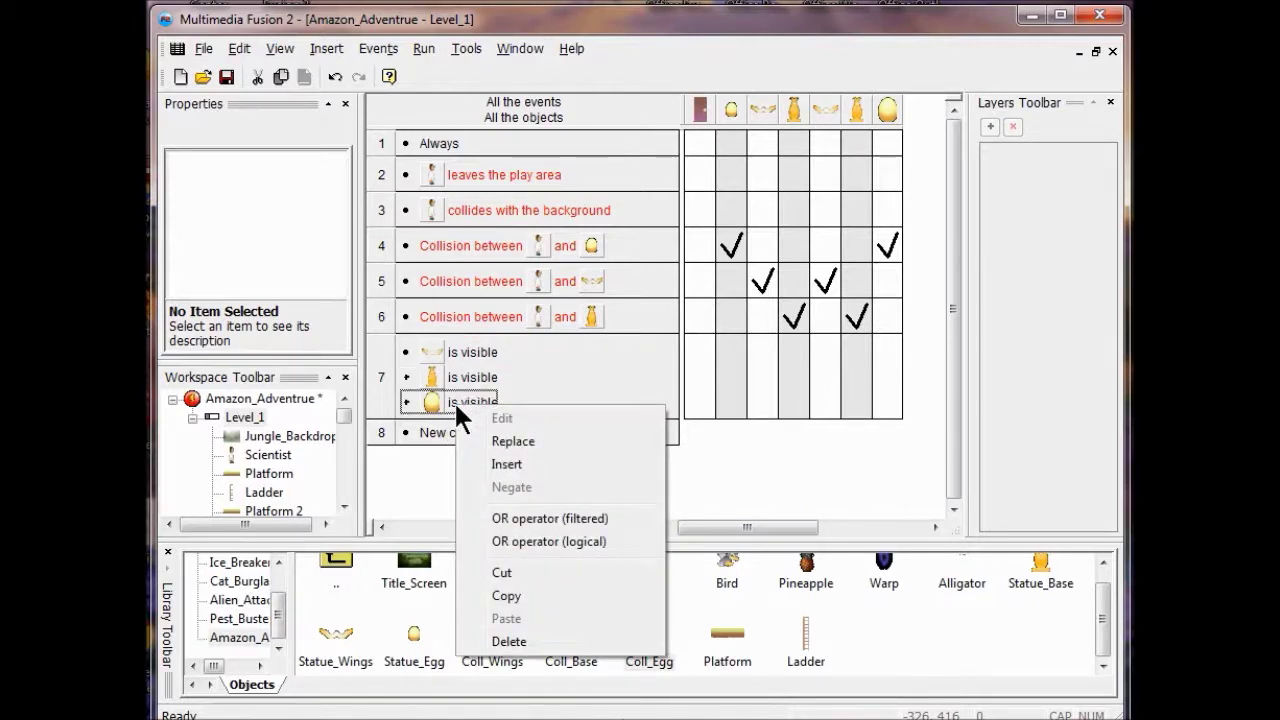
{"action": "left_click", "coordinate": [506, 465]}
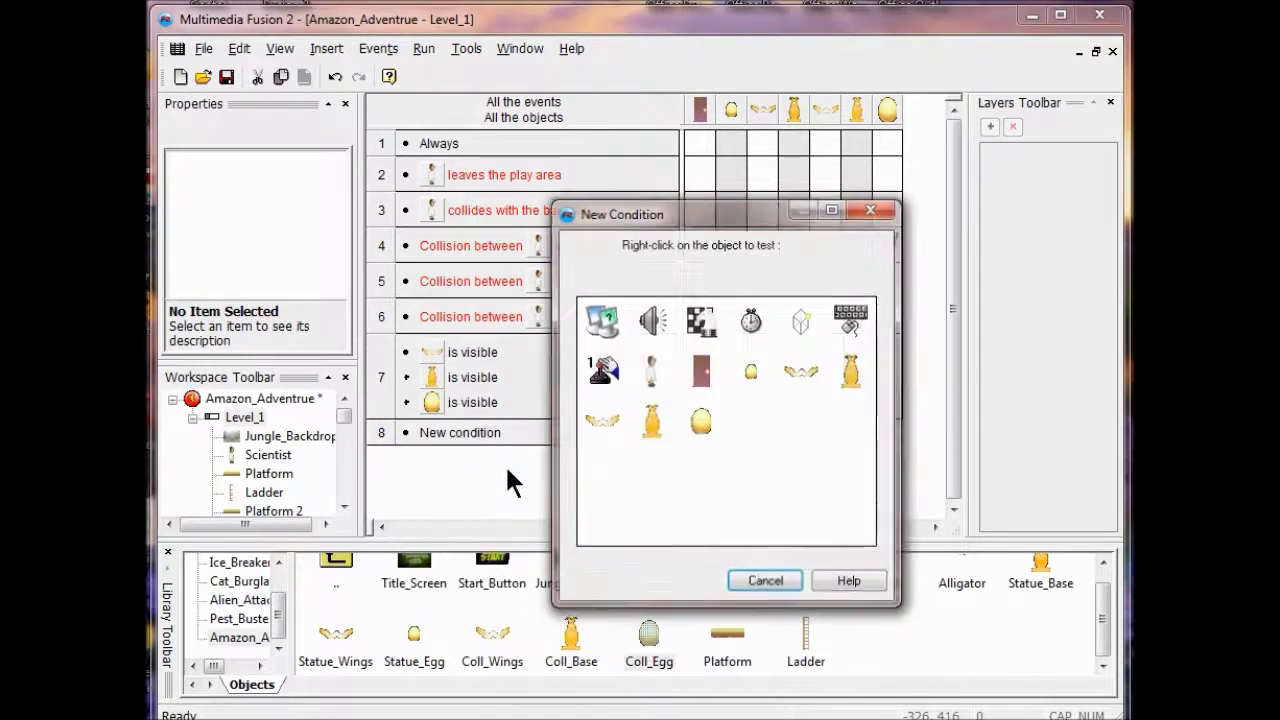
{"action": "right_click", "coordinate": [643, 364]}
{"action": "mouse_move", "coordinate": [720, 377]}
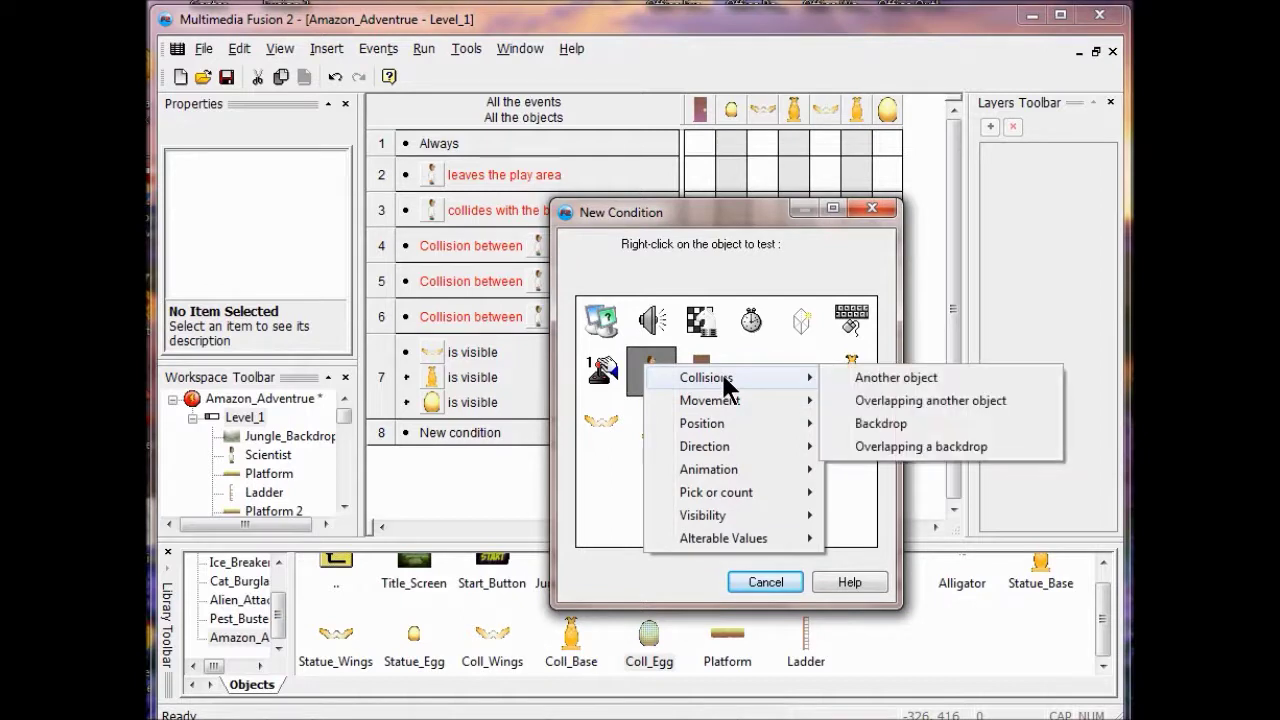
{"action": "left_click", "coordinate": [881, 375]}
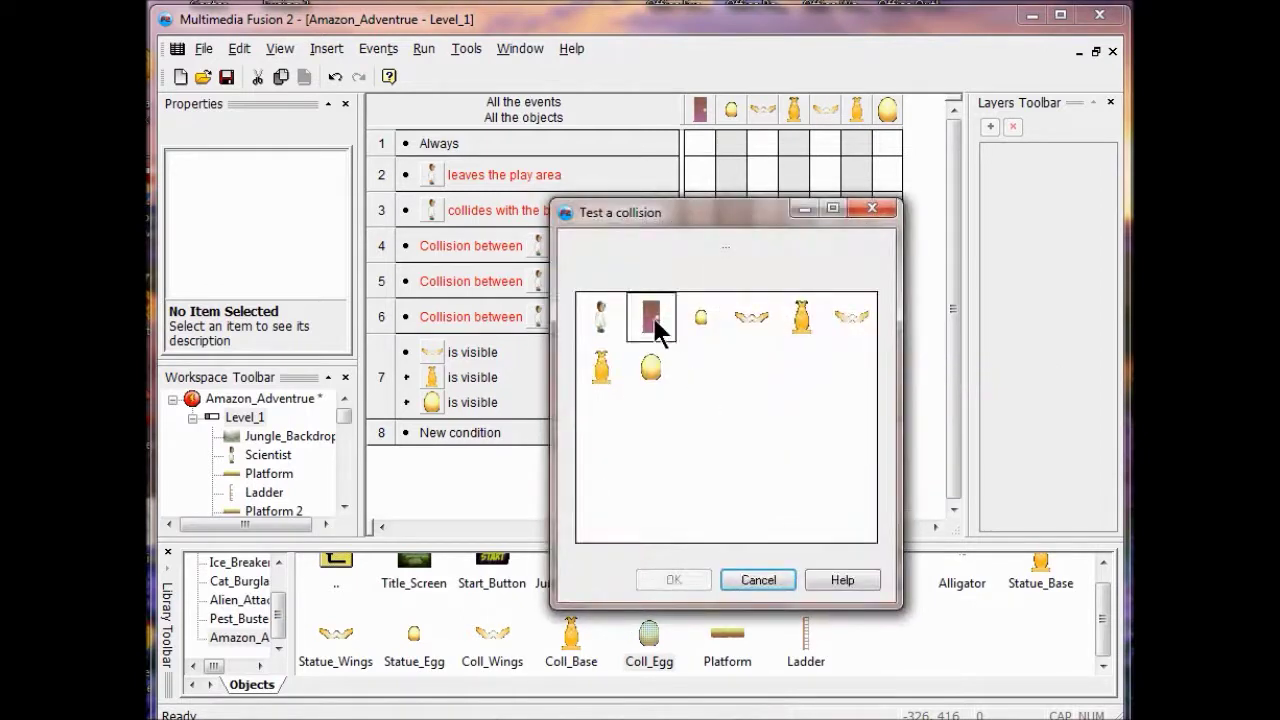
{"action": "left_click", "coordinate": [656, 326]}
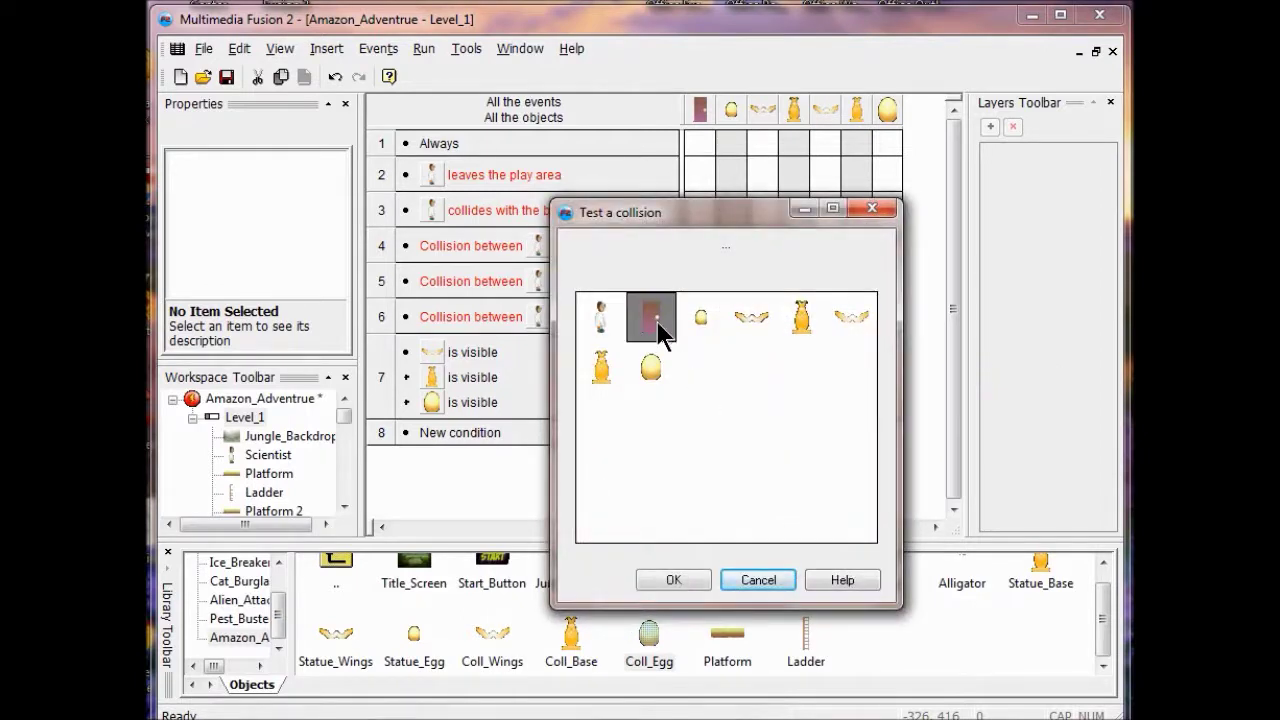
{"action": "left_click", "coordinate": [673, 580]}
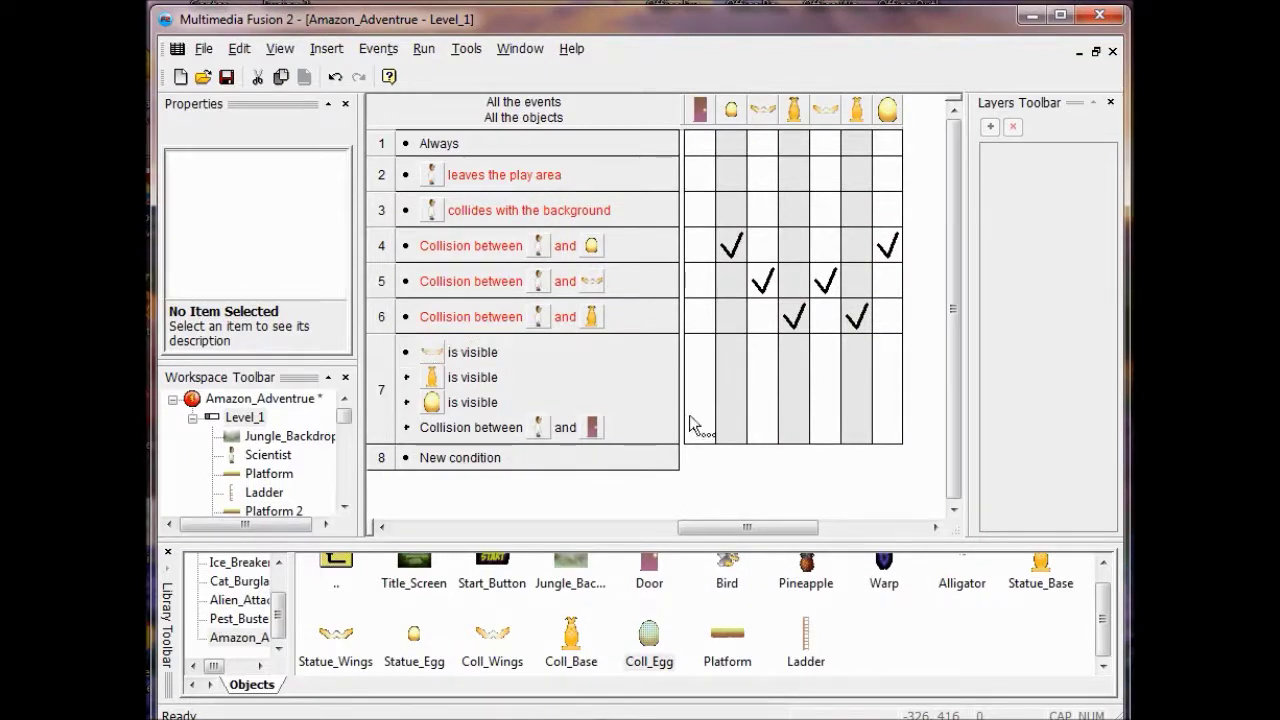
- Give event 7 the storyboard action Next frame
{"action": "left_click_drag", "start_coordinate": [766, 528], "coordinate": [483, 528]}
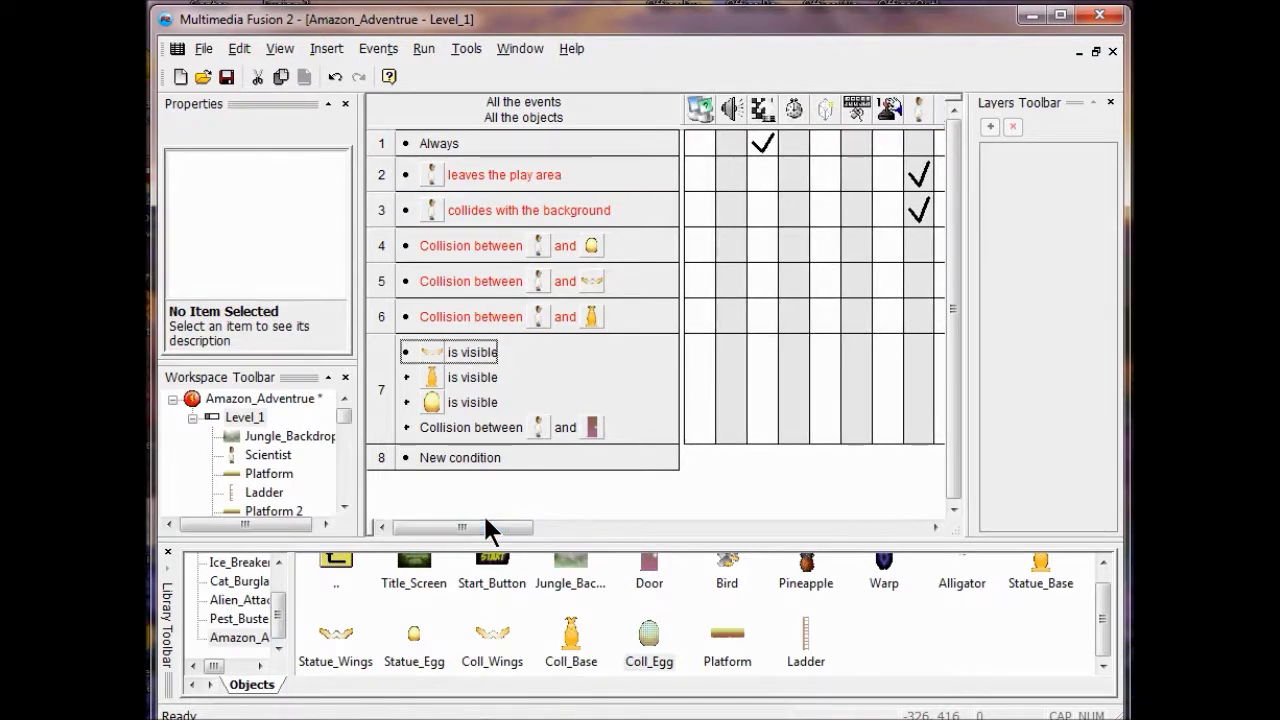
{"action": "right_click", "coordinate": [760, 399]}
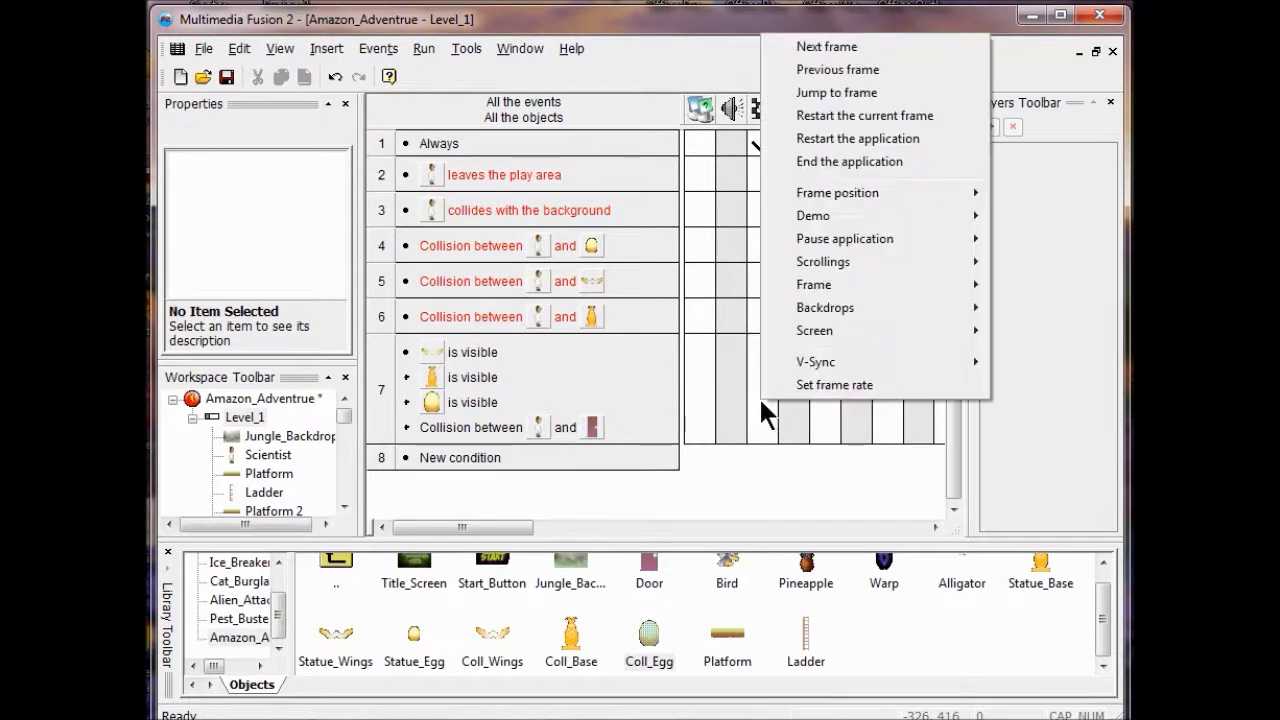
{"action": "left_click", "coordinate": [810, 48]}
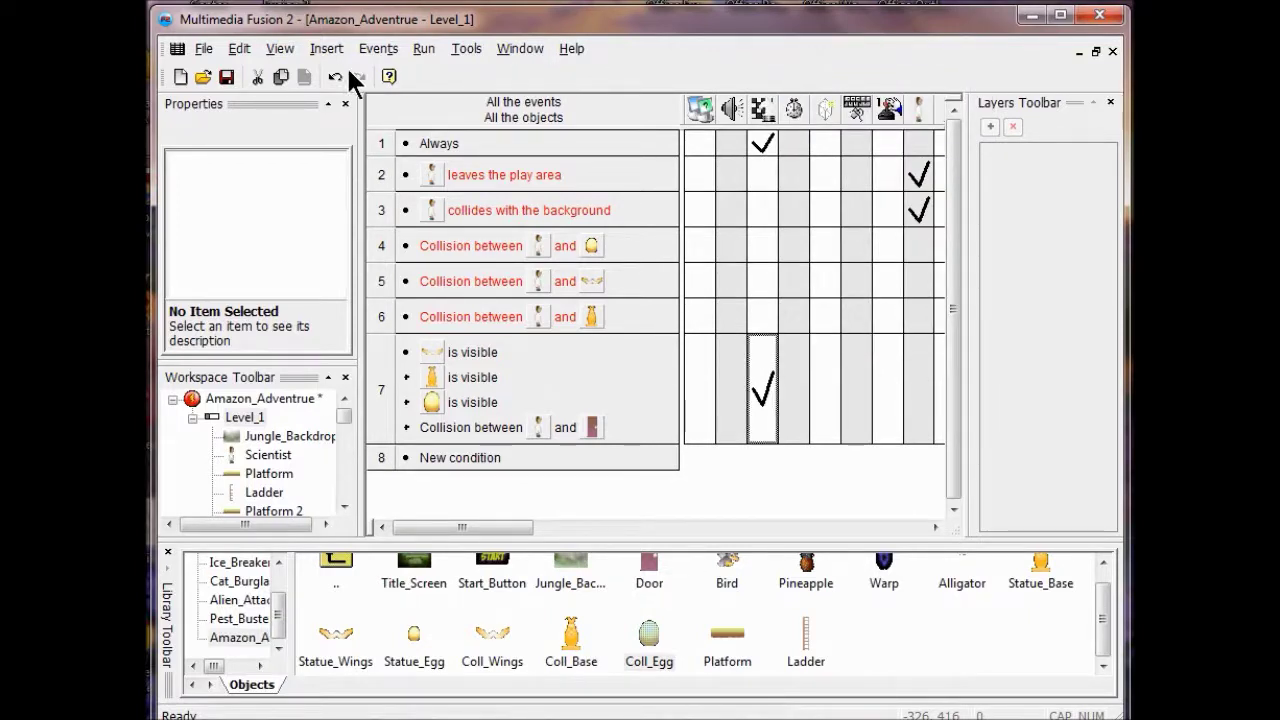
- Run the application and guide the Scientist up the ladders and platforms to collect the statue base and wings
{"action": "left_click", "coordinate": [418, 49]}
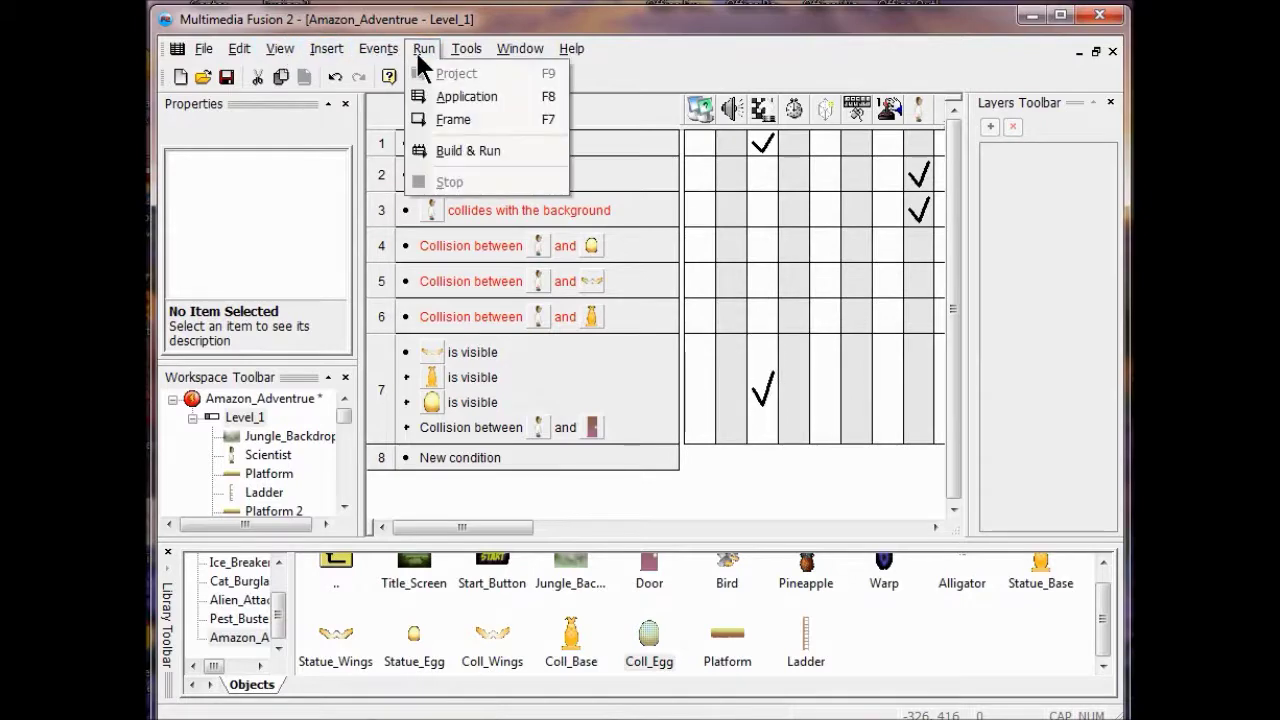
{"action": "left_click", "coordinate": [432, 95]}
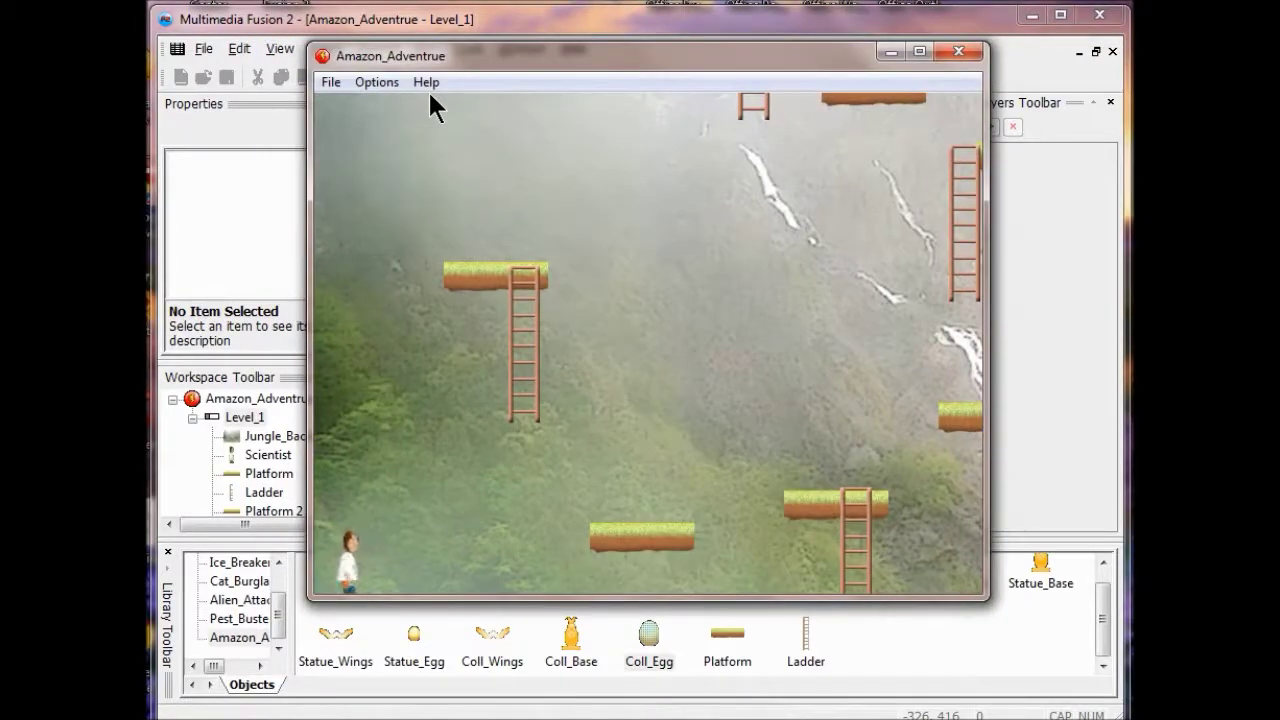
{"action": "key", "text": "Right"}
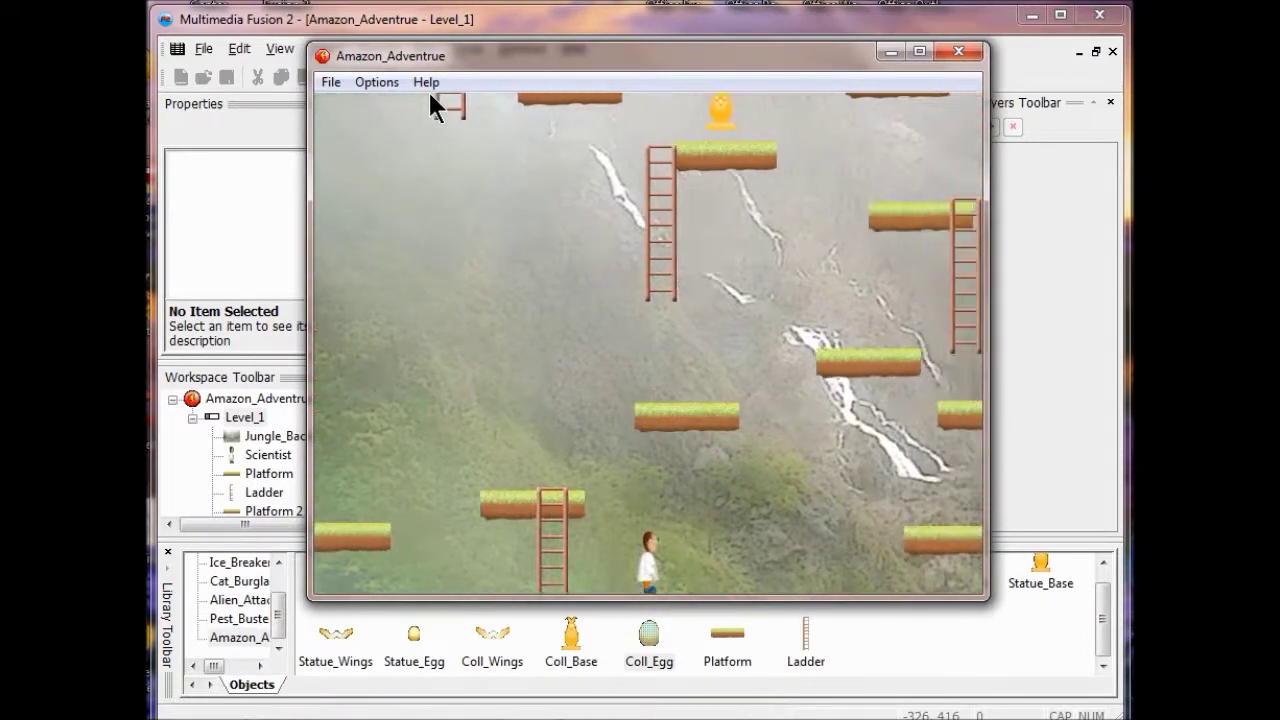
{"action": "key", "text": "Left"}
{"action": "key", "text": "Up"}
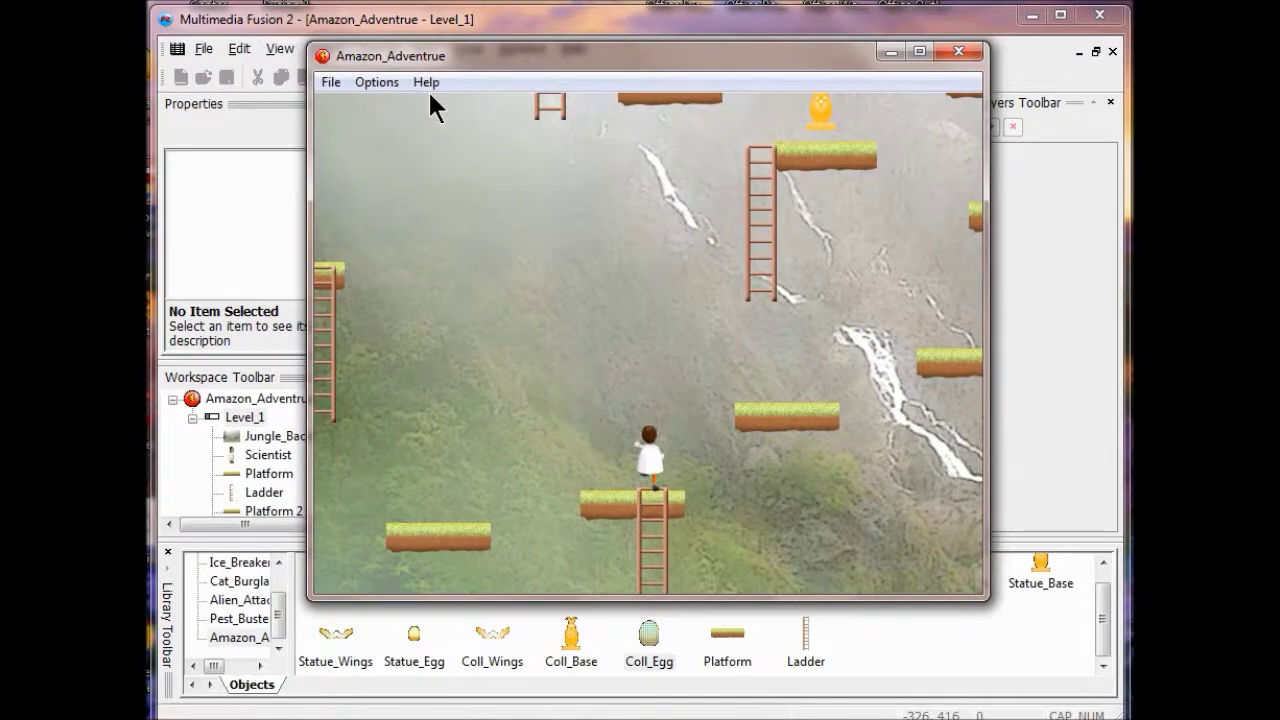
{"action": "key", "text": "Right"}
{"action": "key", "text": "Up"}
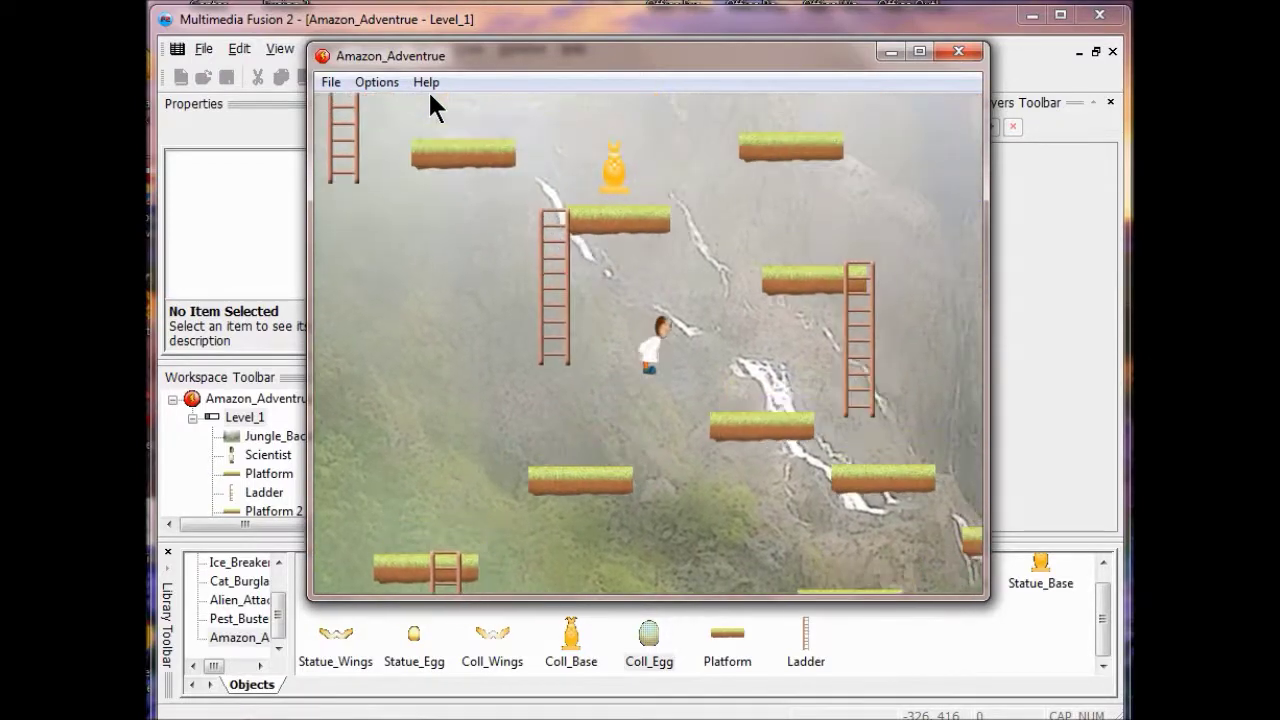
{"action": "key", "text": "Right"}
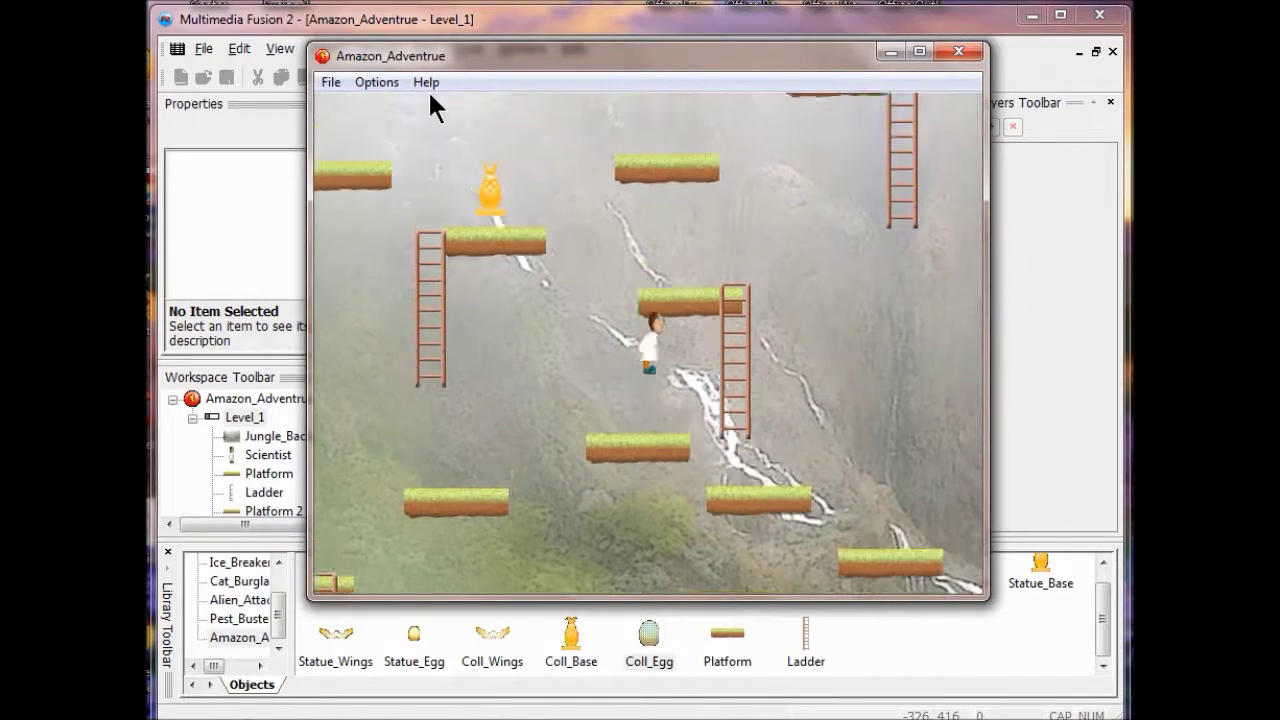
{"action": "key", "text": "Up"}
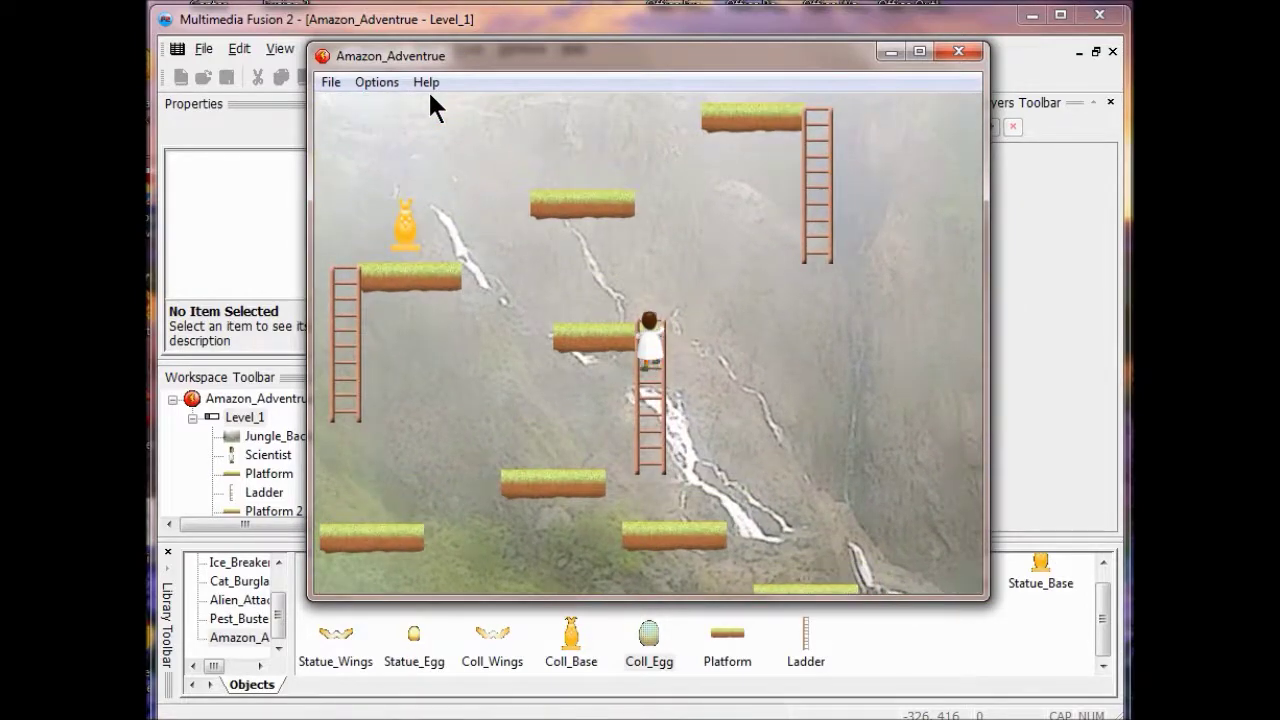
{"action": "key", "text": "Up"}
{"action": "key", "text": "Left"}
{"action": "key", "text": "Left"}
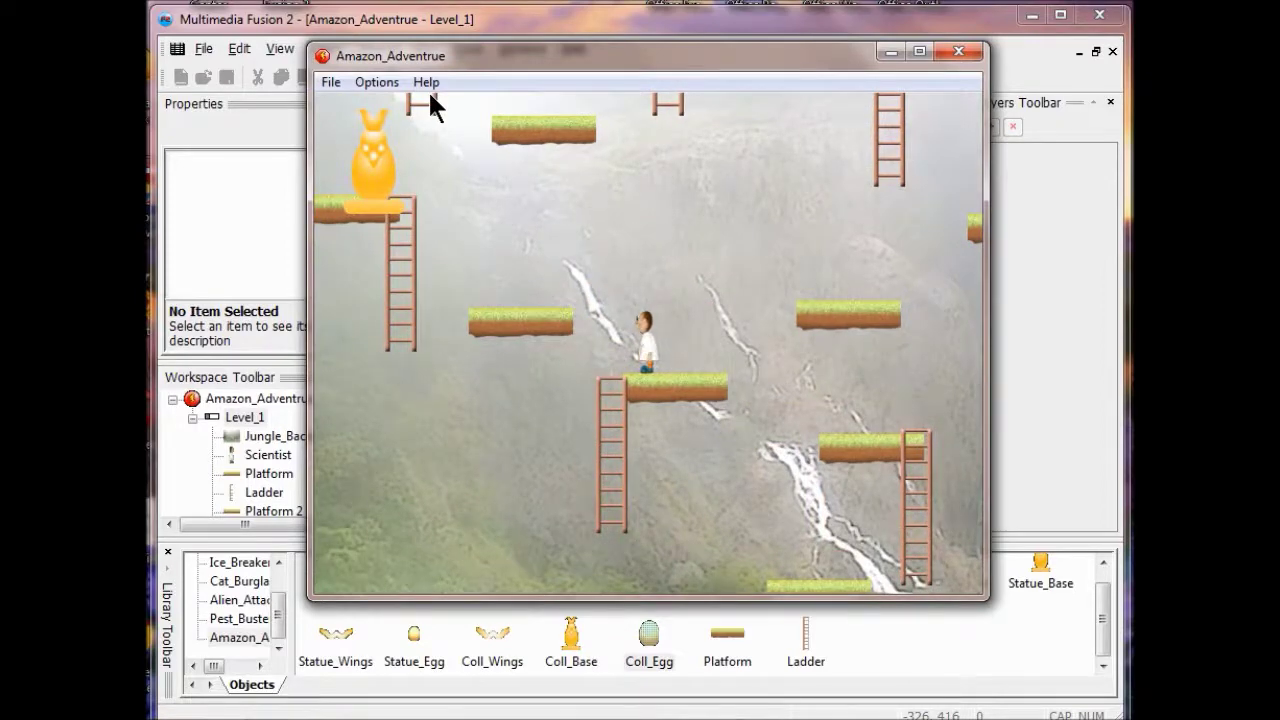
{"action": "key", "text": "Right"}
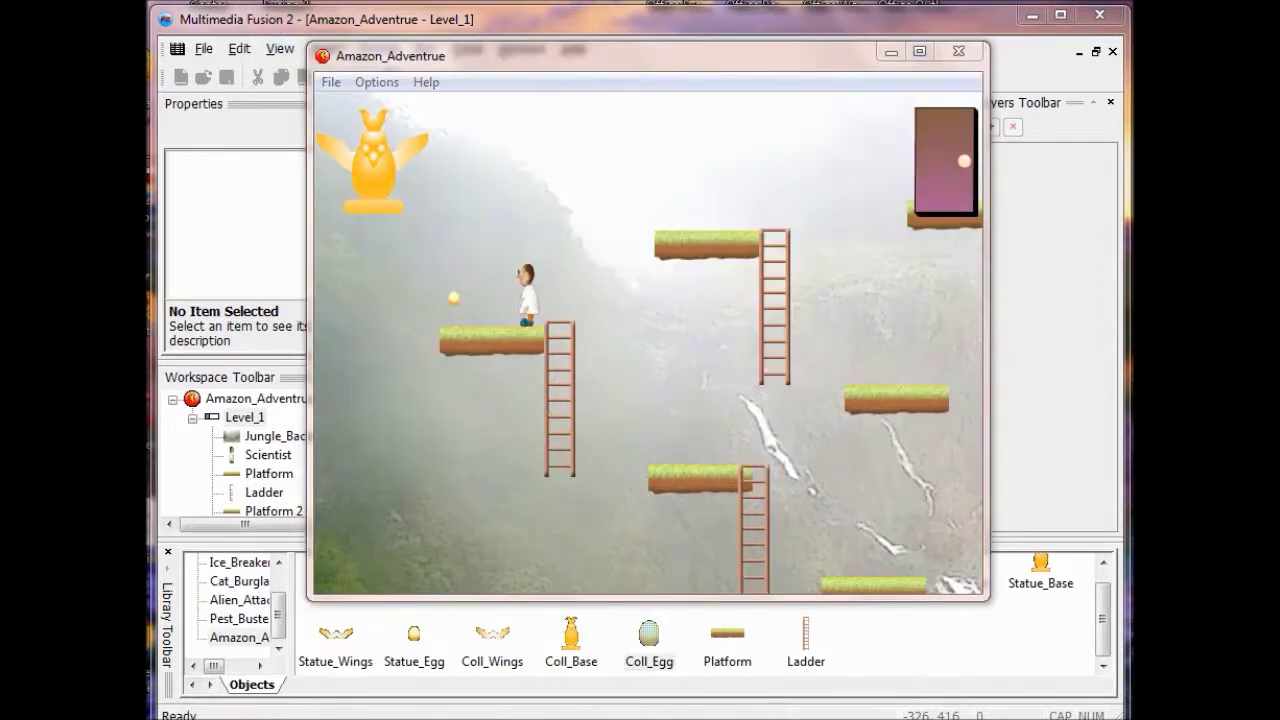
- Collect the statue egg in the running game, and walk the Scientist into the Door to test the level exit
{"action": "left_click", "coordinate": [504, 121]}
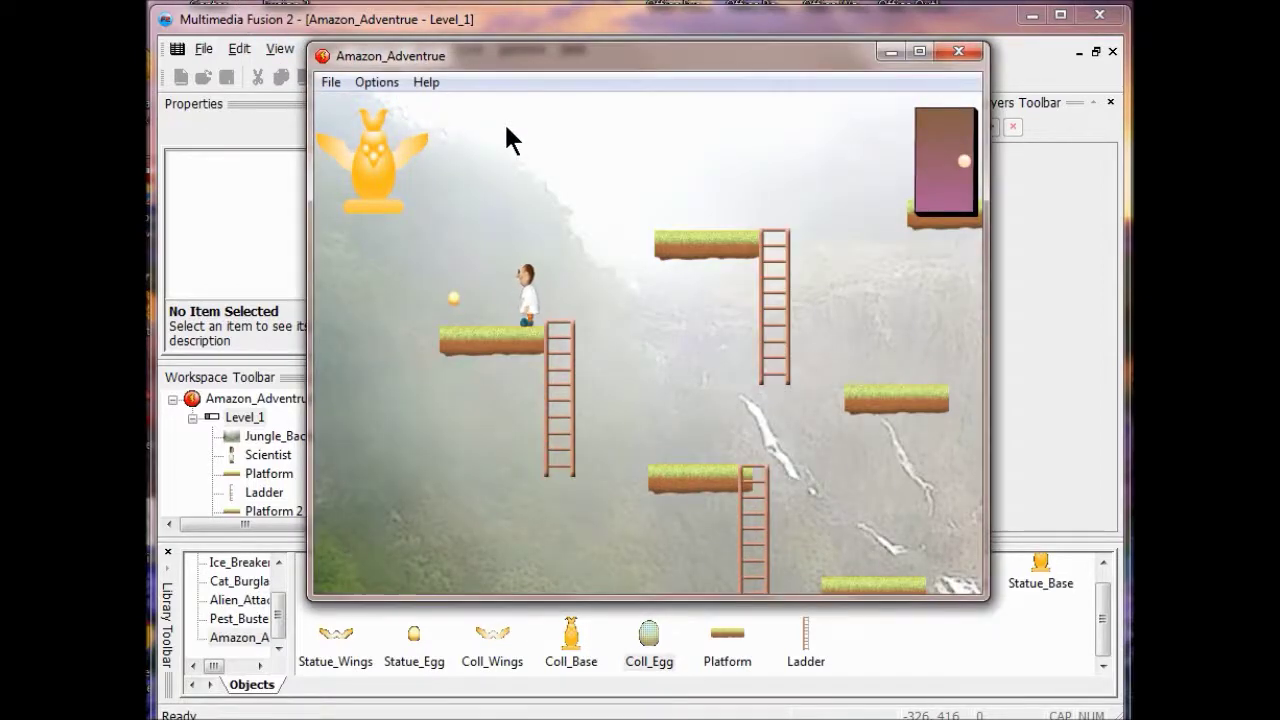
{"action": "key", "text": "Left"}
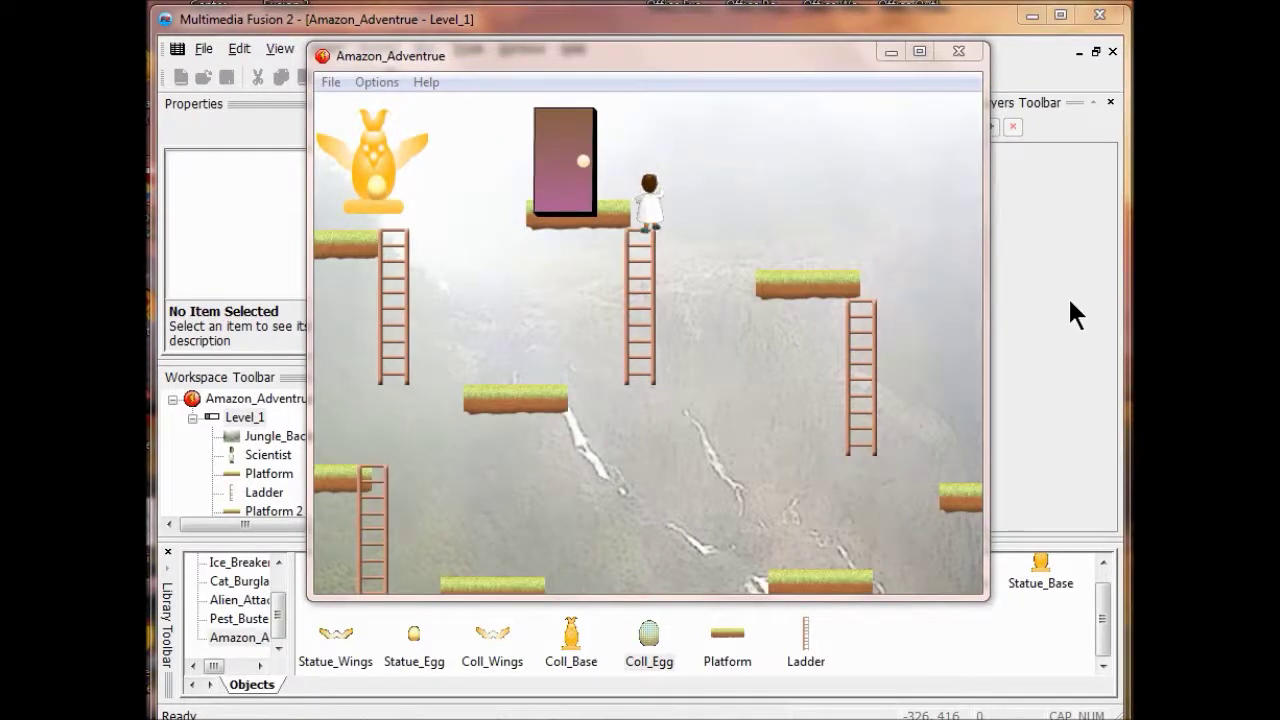
{"action": "left_click", "coordinate": [805, 104]}
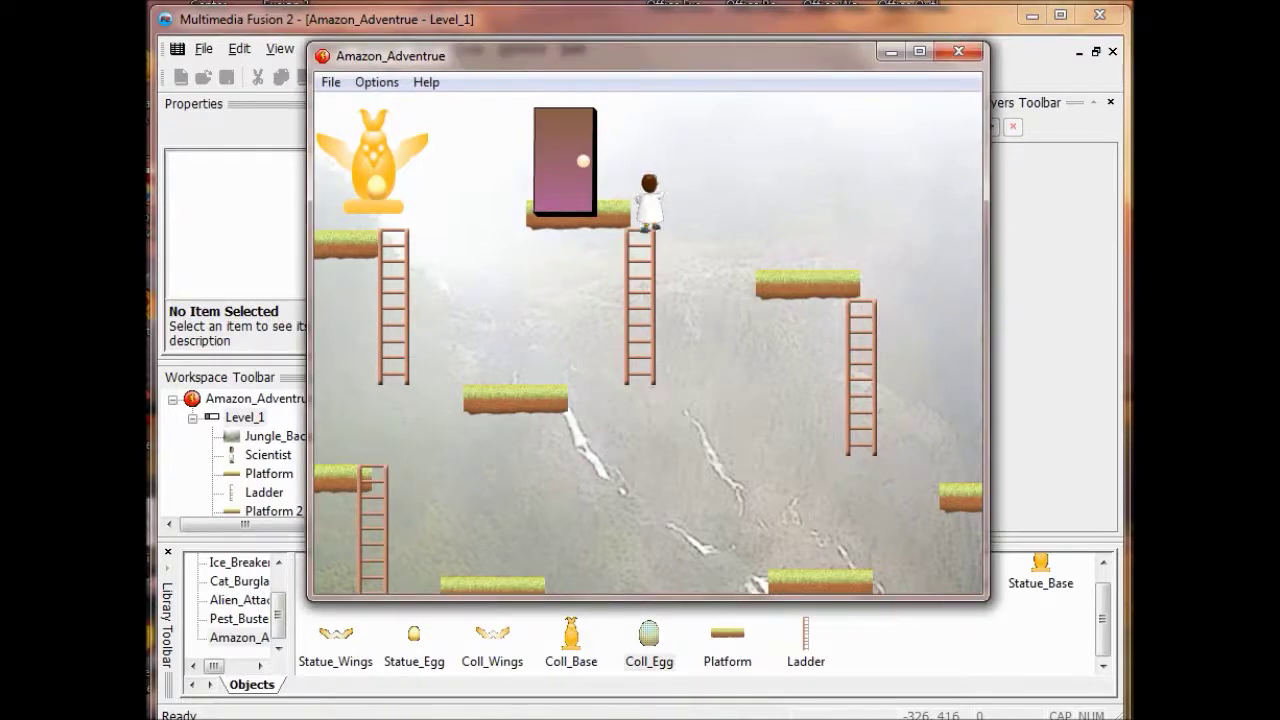
{"action": "key", "text": "Up"}
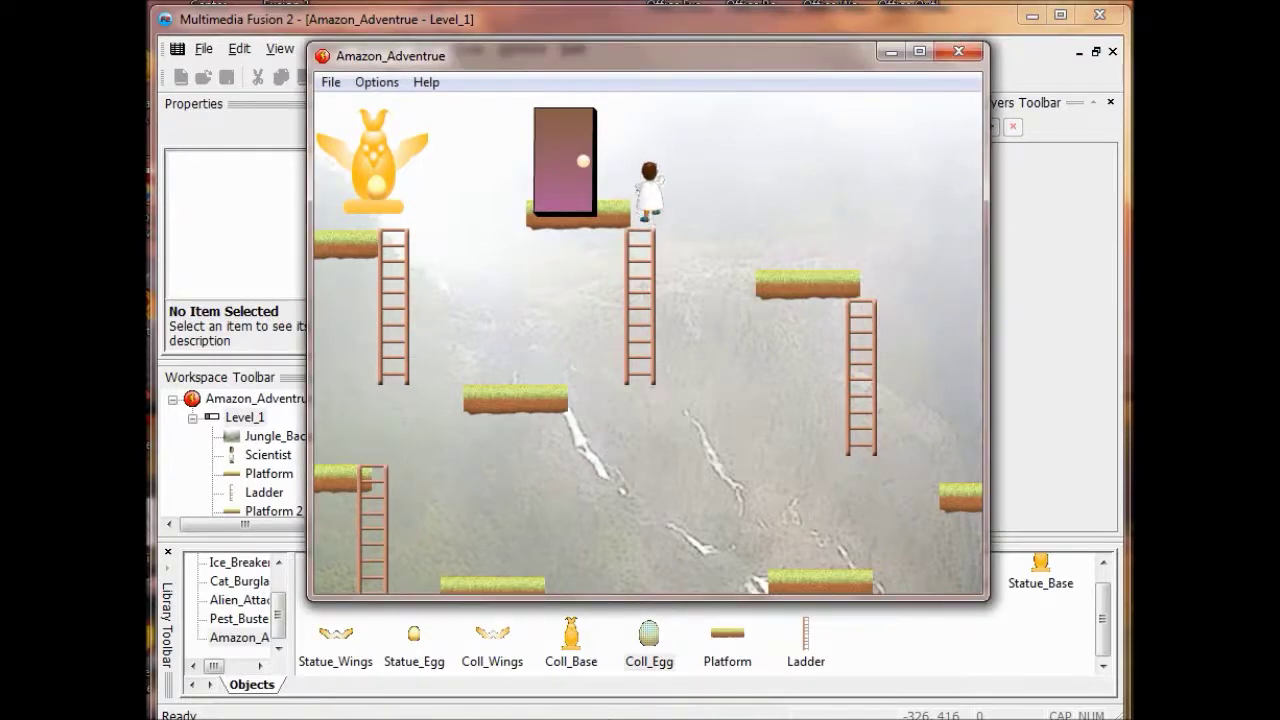
{"action": "key", "text": "Left"}
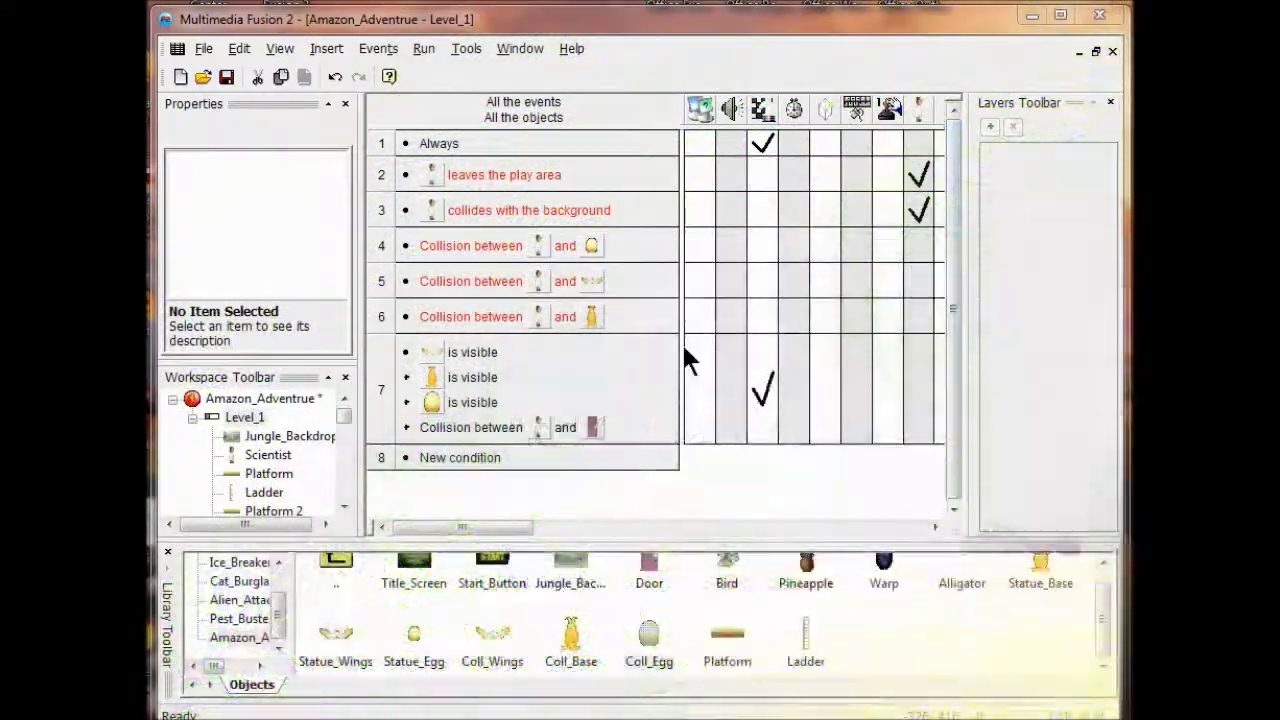
- Open Level_1's frame layout and place the library's Warp object on the platform up and right of the statue base
{"action": "double_click", "coordinate": [250, 418]}
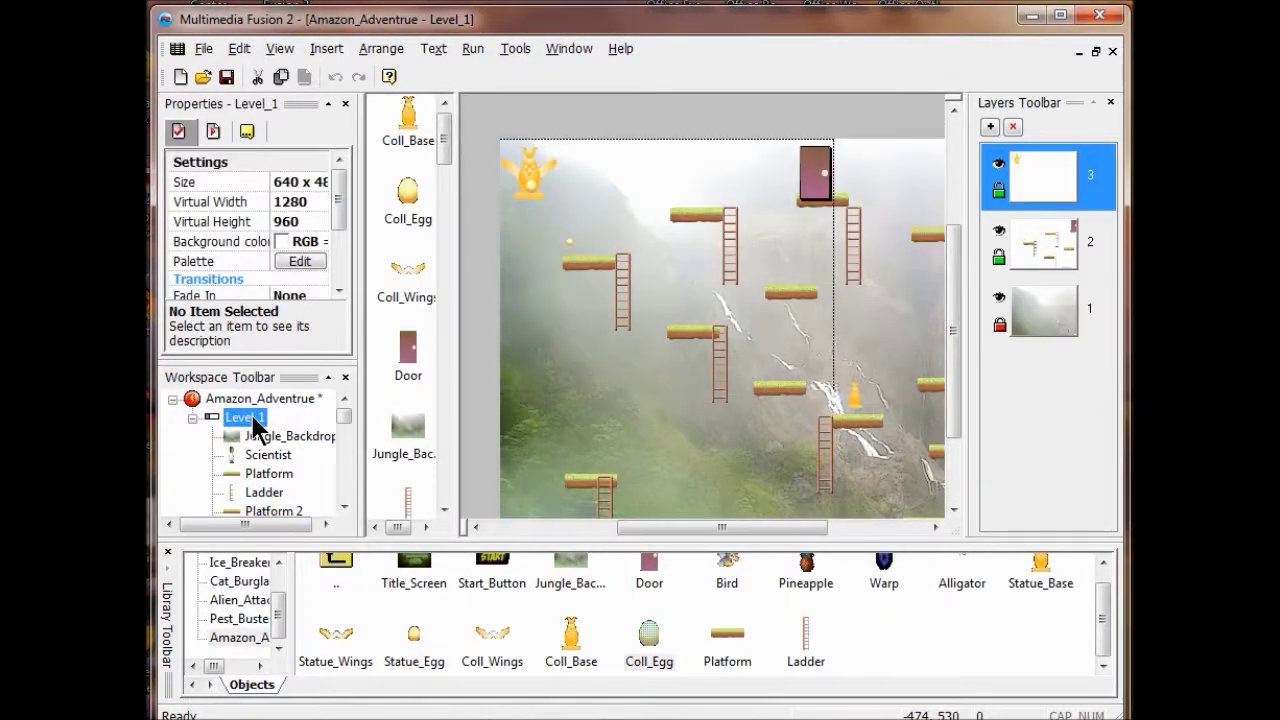
{"action": "left_click_drag", "start_coordinate": [1103, 635], "coordinate": [1108, 620]}
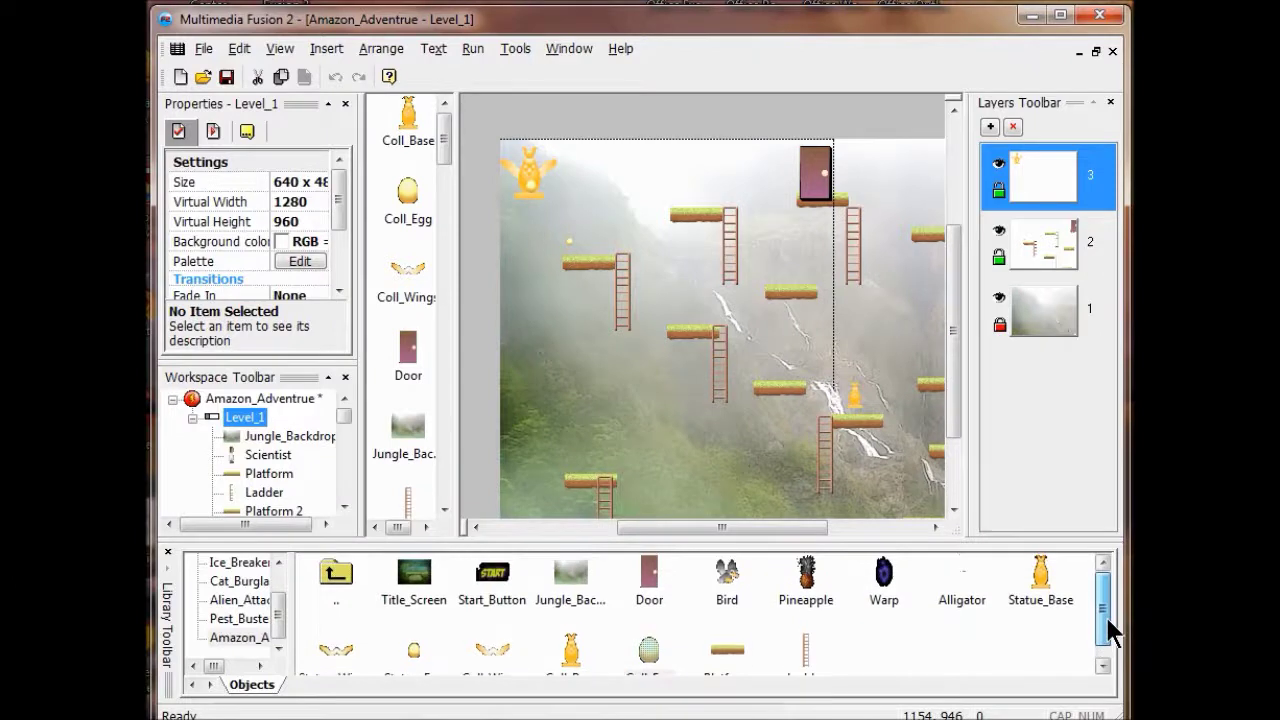
{"action": "left_click", "coordinate": [884, 580]}
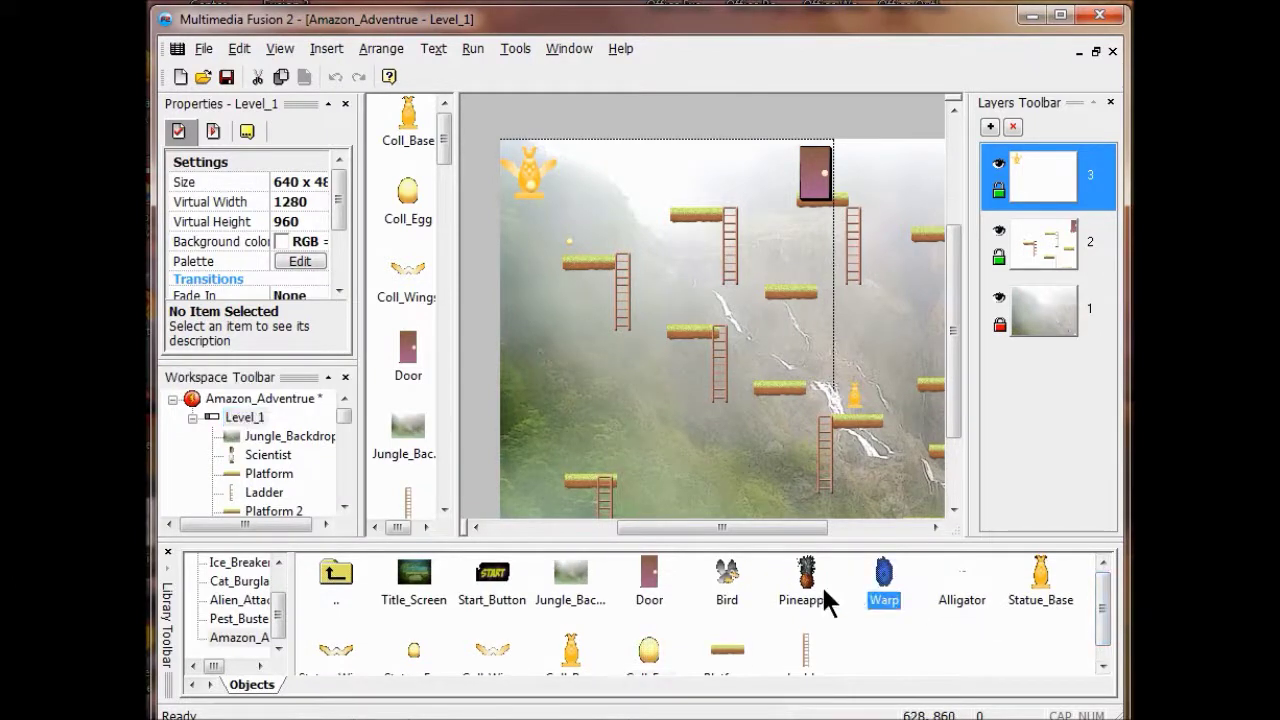
{"action": "left_click_drag", "start_coordinate": [771, 528], "coordinate": [845, 528]}
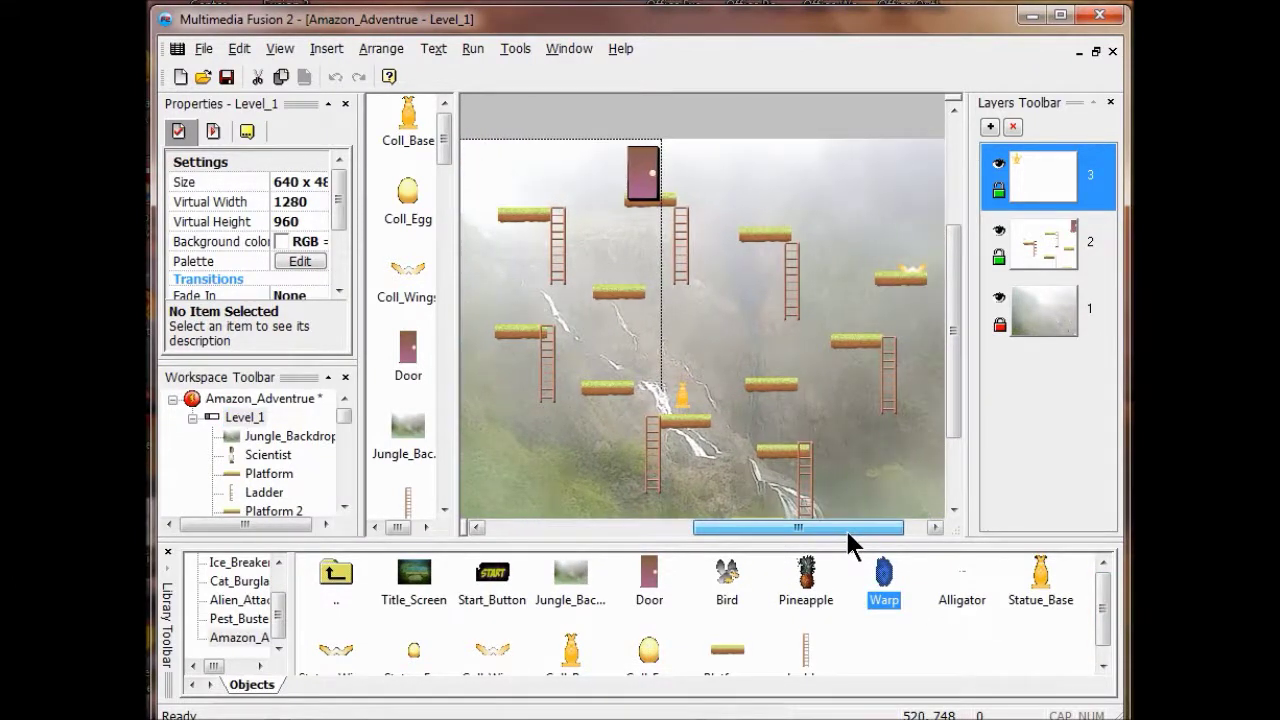
{"action": "left_click_drag", "start_coordinate": [894, 589], "coordinate": [884, 566]}
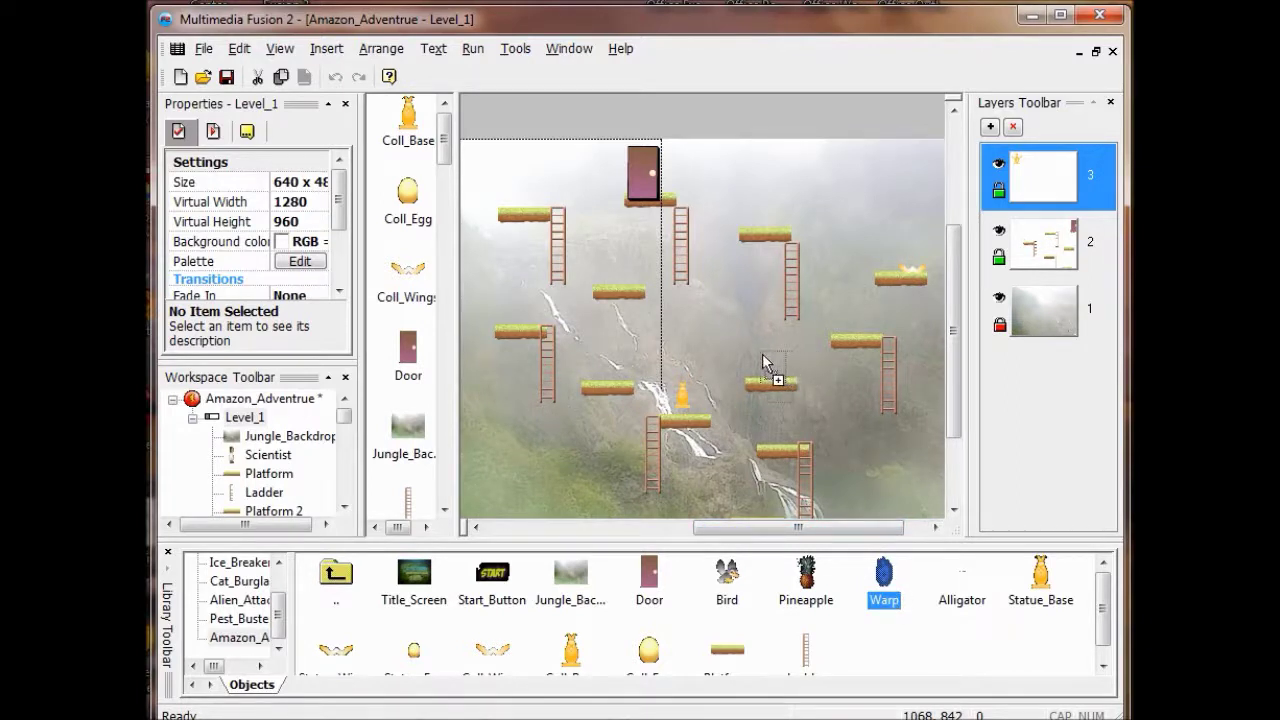
{"action": "left_click_drag", "start_coordinate": [760, 353], "coordinate": [760, 353]}
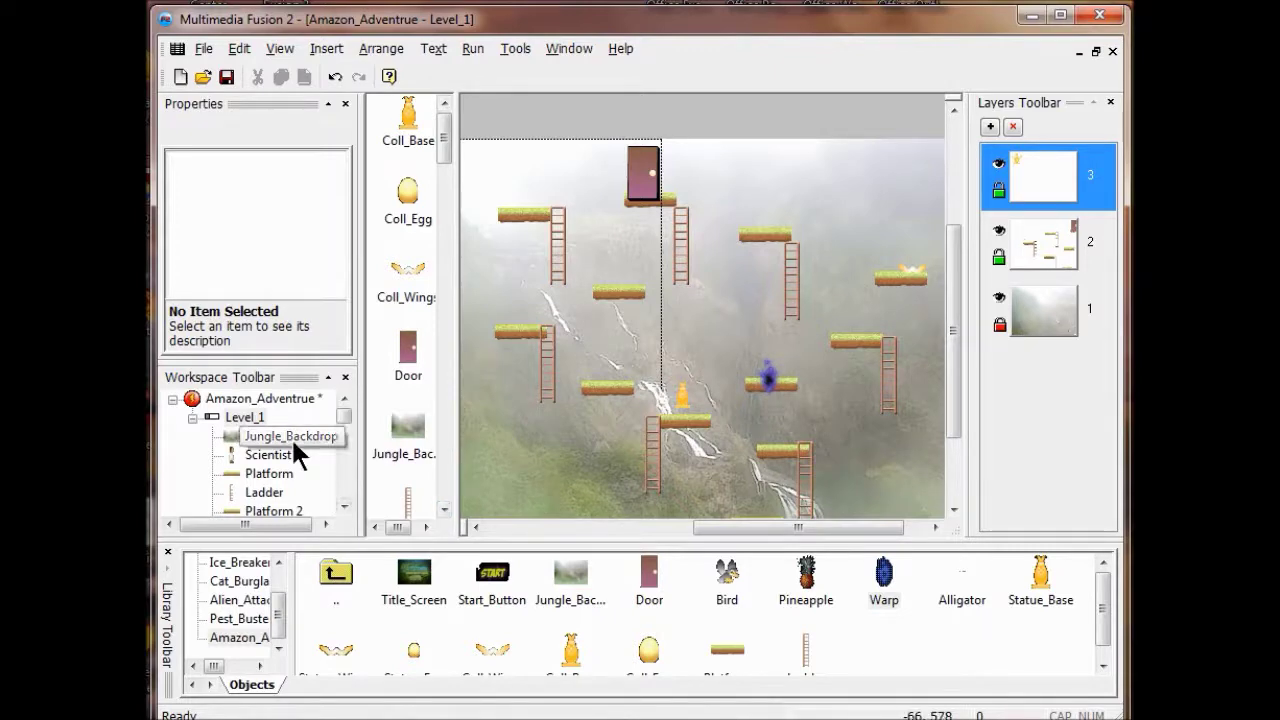
- Create a new Level_1 event that tests for a collision between the Scientist and the Warp
{"action": "right_click", "coordinate": [247, 418]}
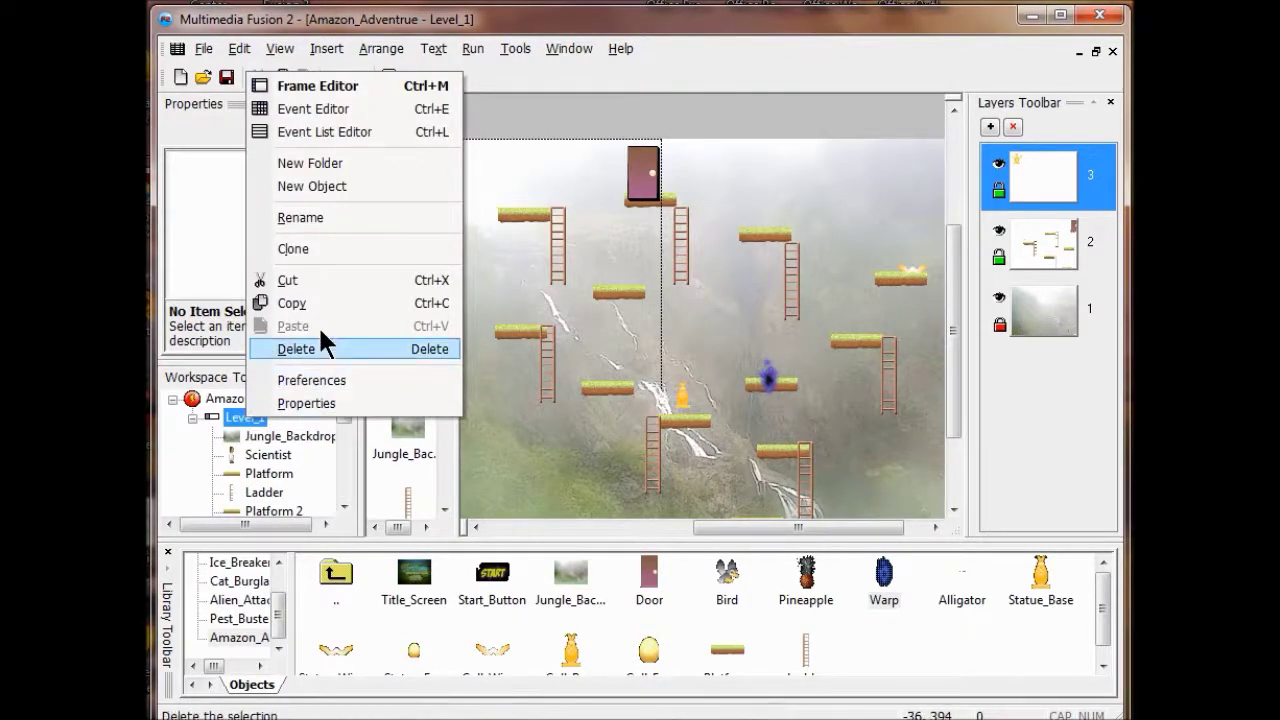
{"action": "left_click", "coordinate": [379, 109]}
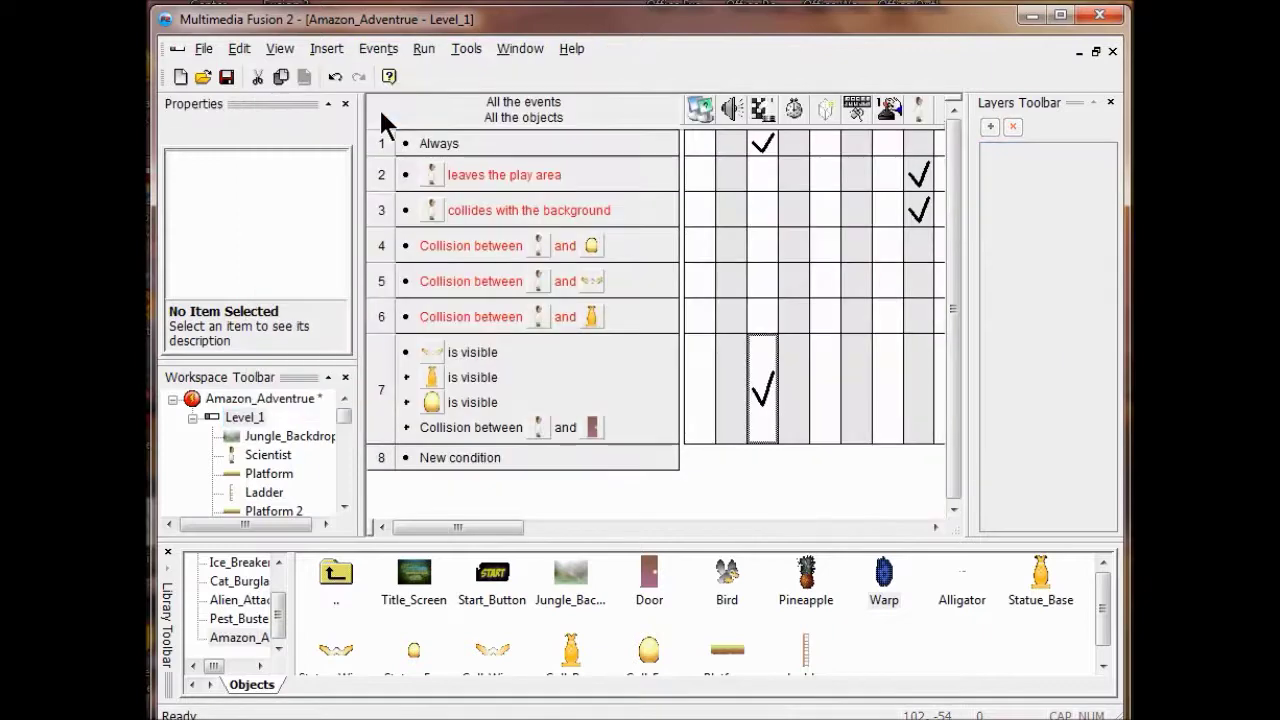
{"action": "double_click", "coordinate": [475, 458]}
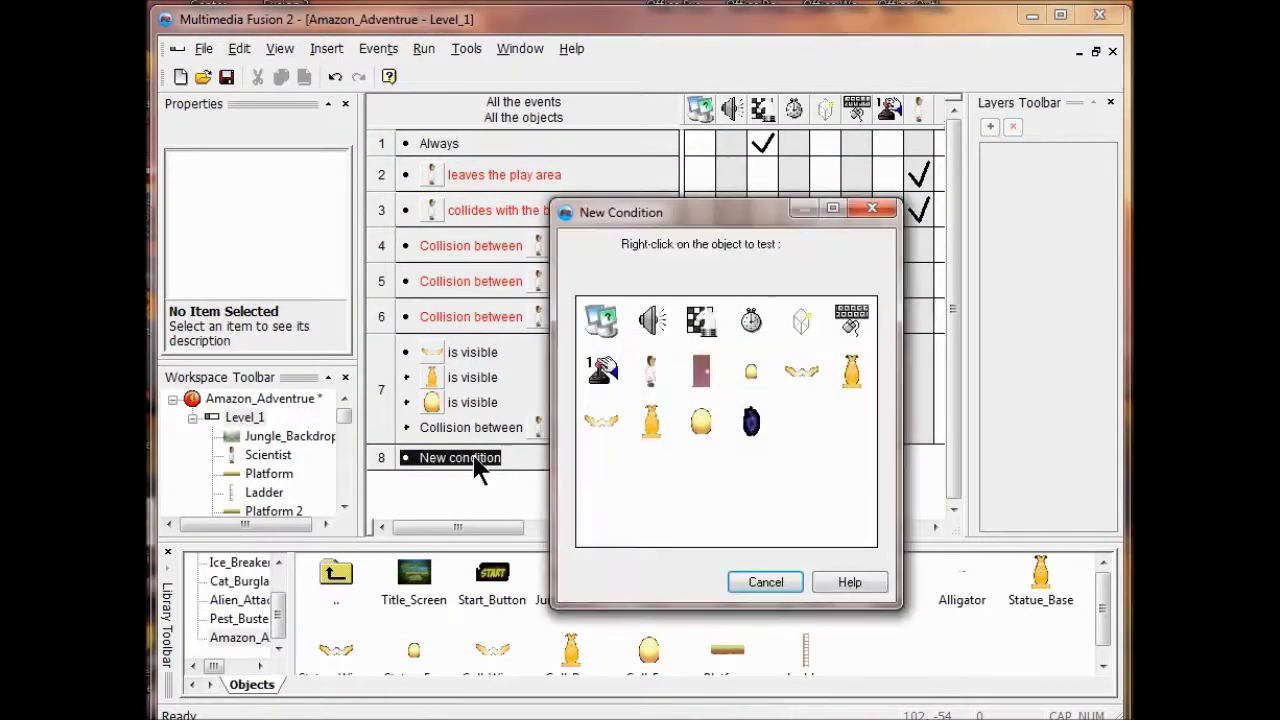
{"action": "right_click", "coordinate": [654, 374]}
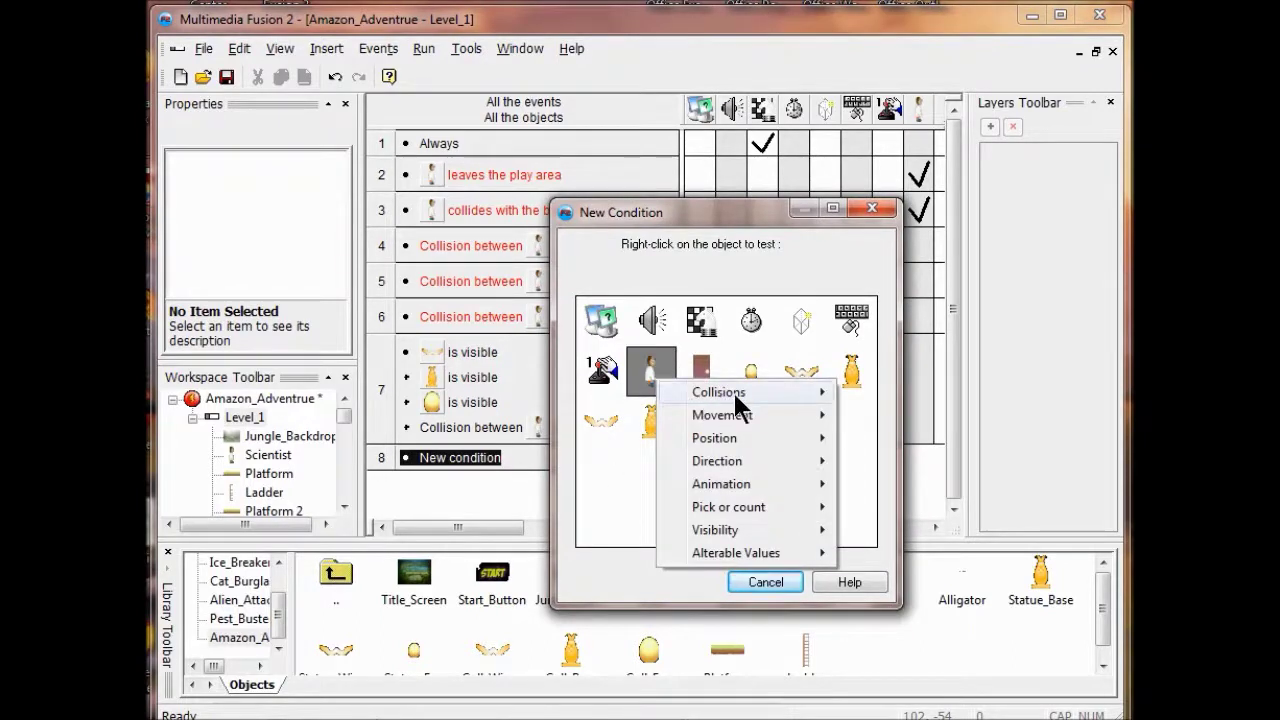
{"action": "mouse_move", "coordinate": [733, 391]}
{"action": "left_click", "coordinate": [920, 392]}
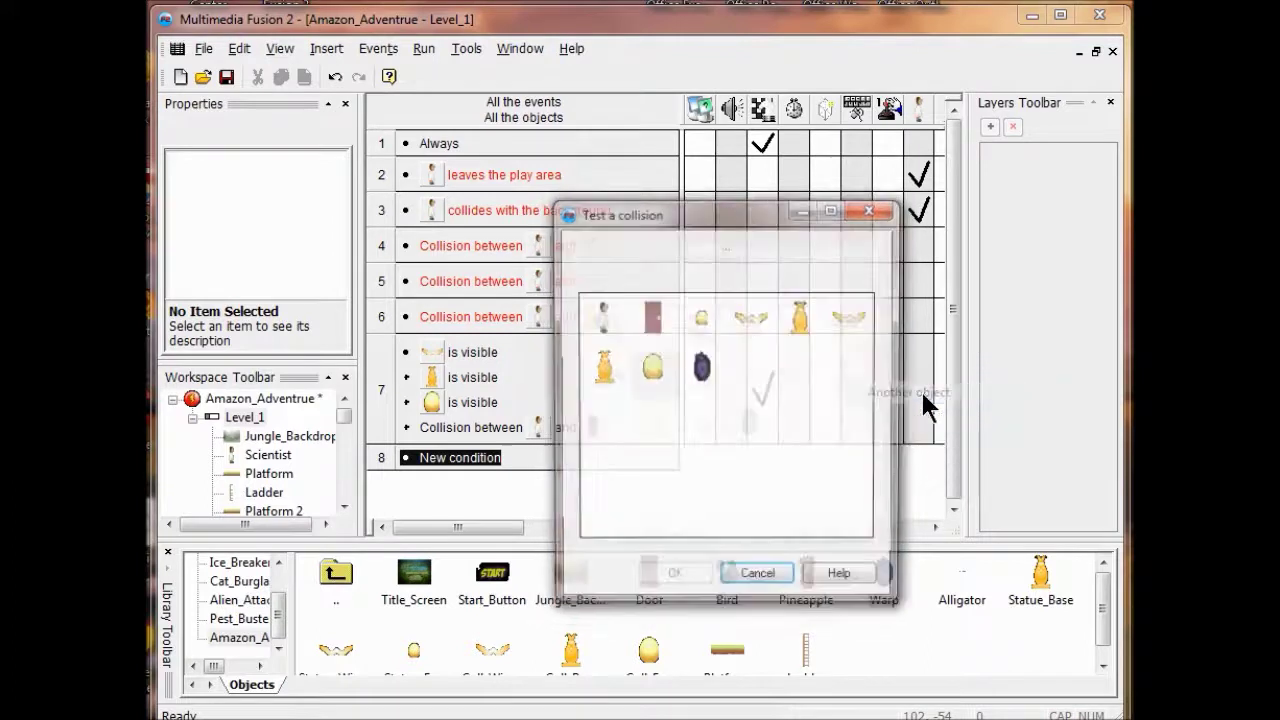
{"action": "left_click", "coordinate": [702, 370]}
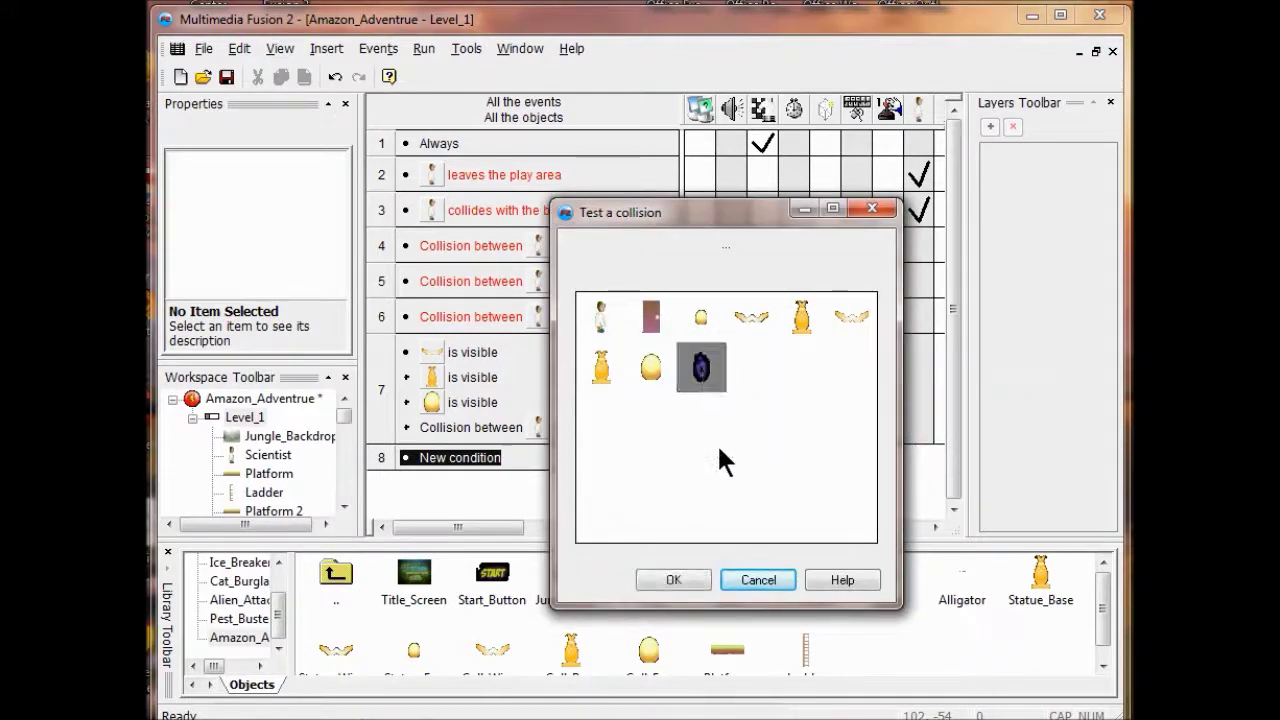
{"action": "left_click", "coordinate": [700, 577]}
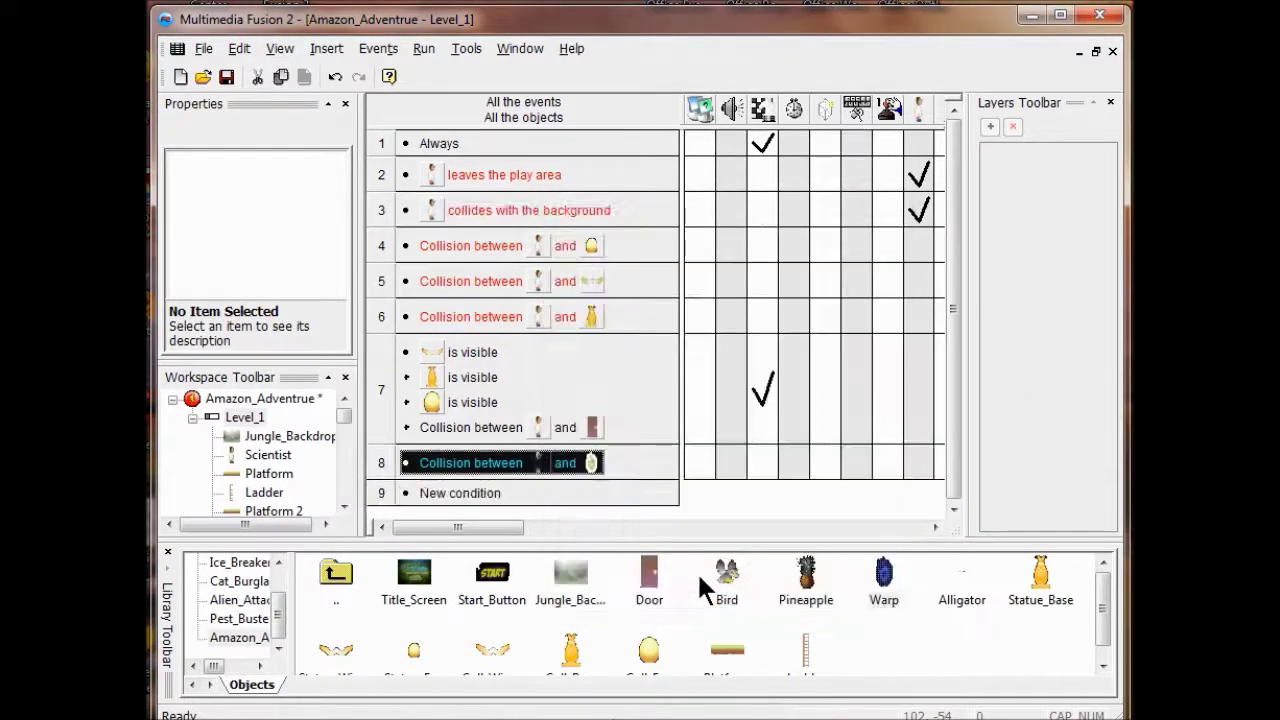
- Give event 8 a Select Position action for the Scientist, relative to the Scientist in the frame's lower corner at X 0, Y 0
{"action": "left_click", "coordinate": [914, 463]}
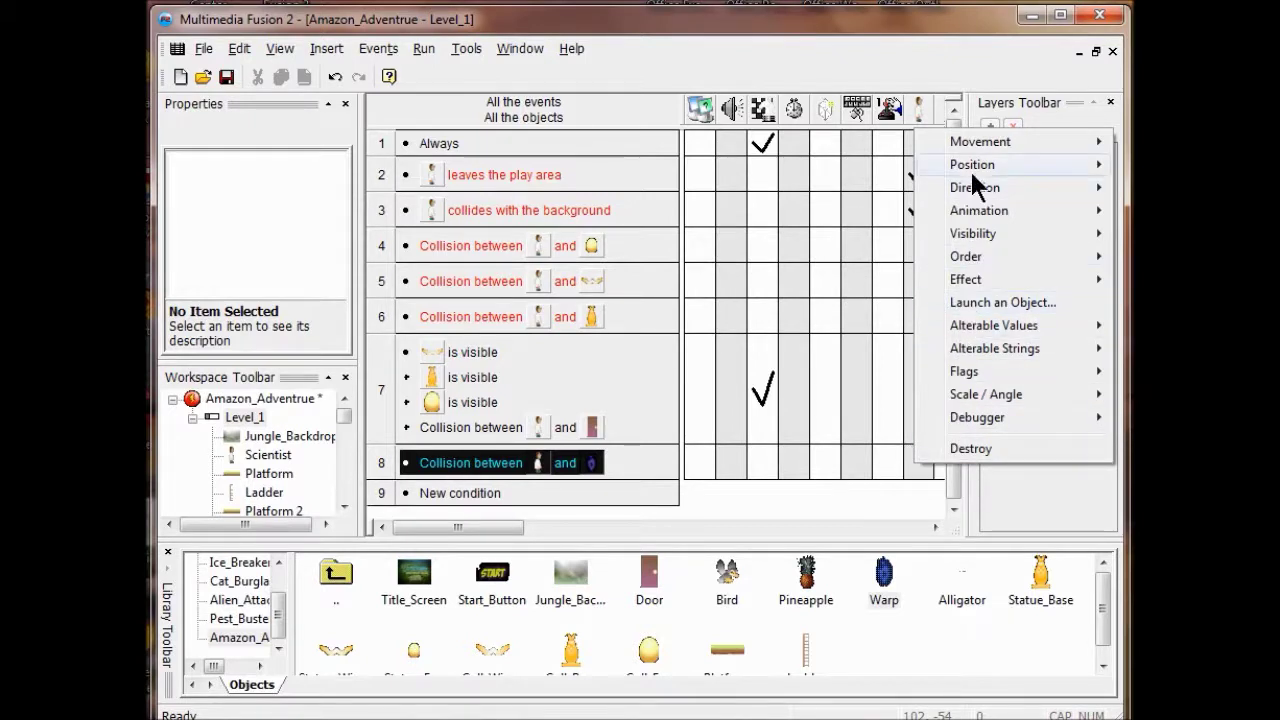
{"action": "mouse_move", "coordinate": [970, 165]}
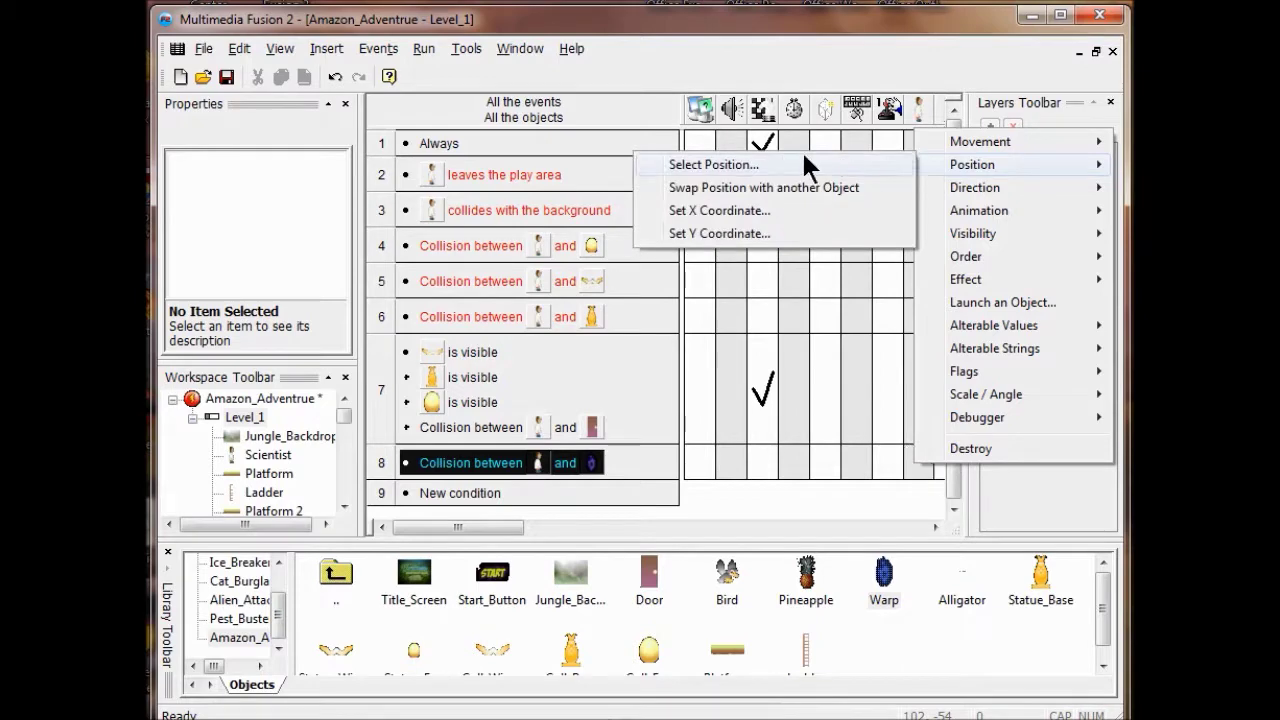
{"action": "left_click", "coordinate": [762, 164]}
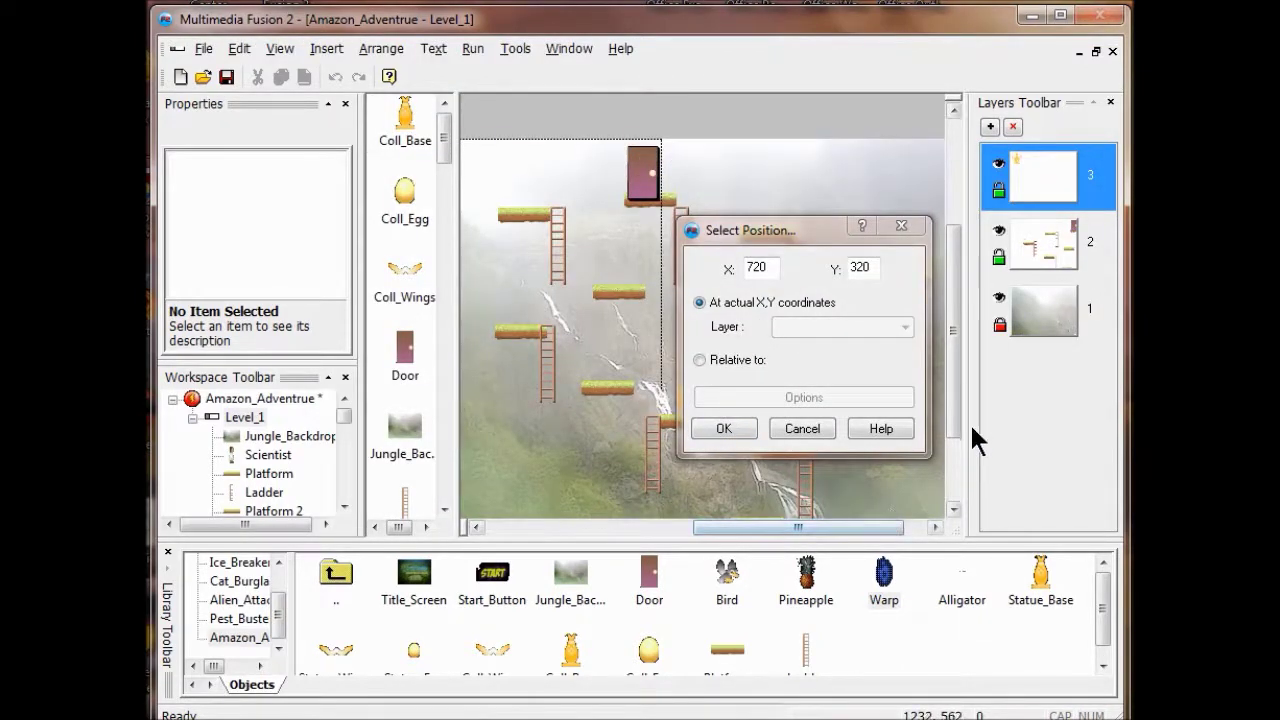
{"action": "left_click_drag", "start_coordinate": [954, 424], "coordinate": [961, 506]}
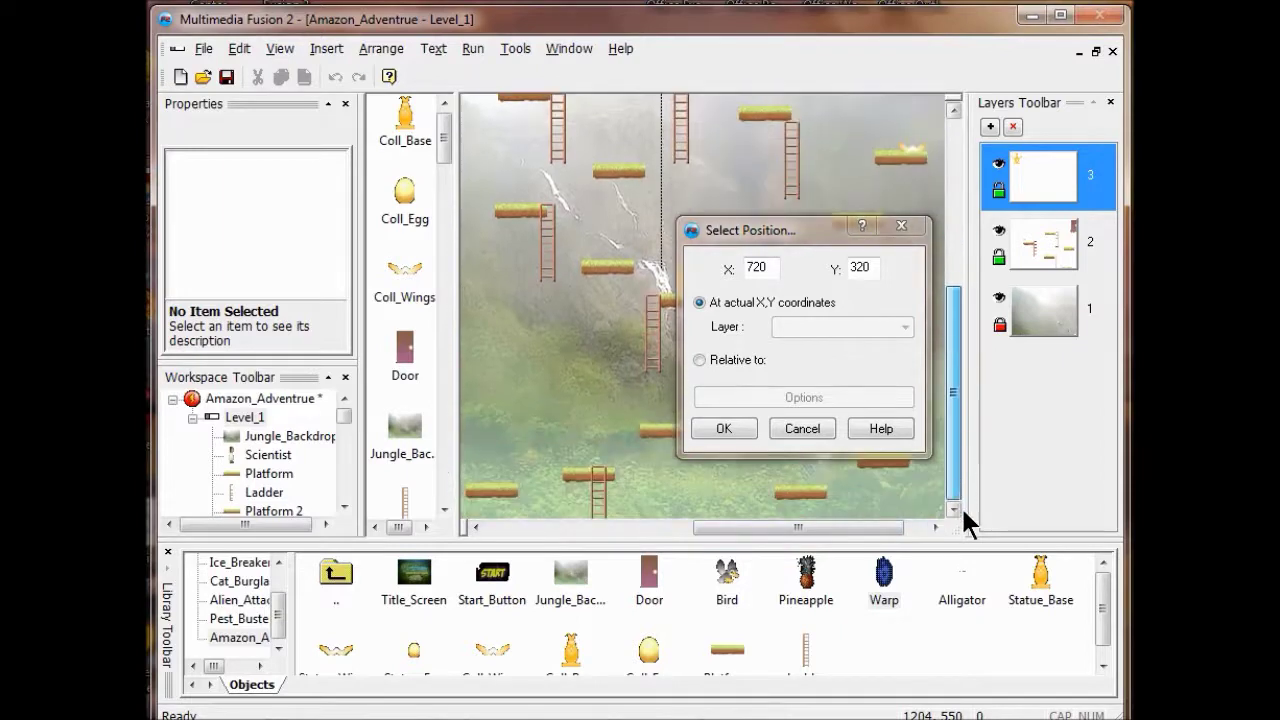
{"action": "left_click_drag", "start_coordinate": [786, 528], "coordinate": [682, 529]}
{"action": "left_click", "coordinate": [574, 500]}
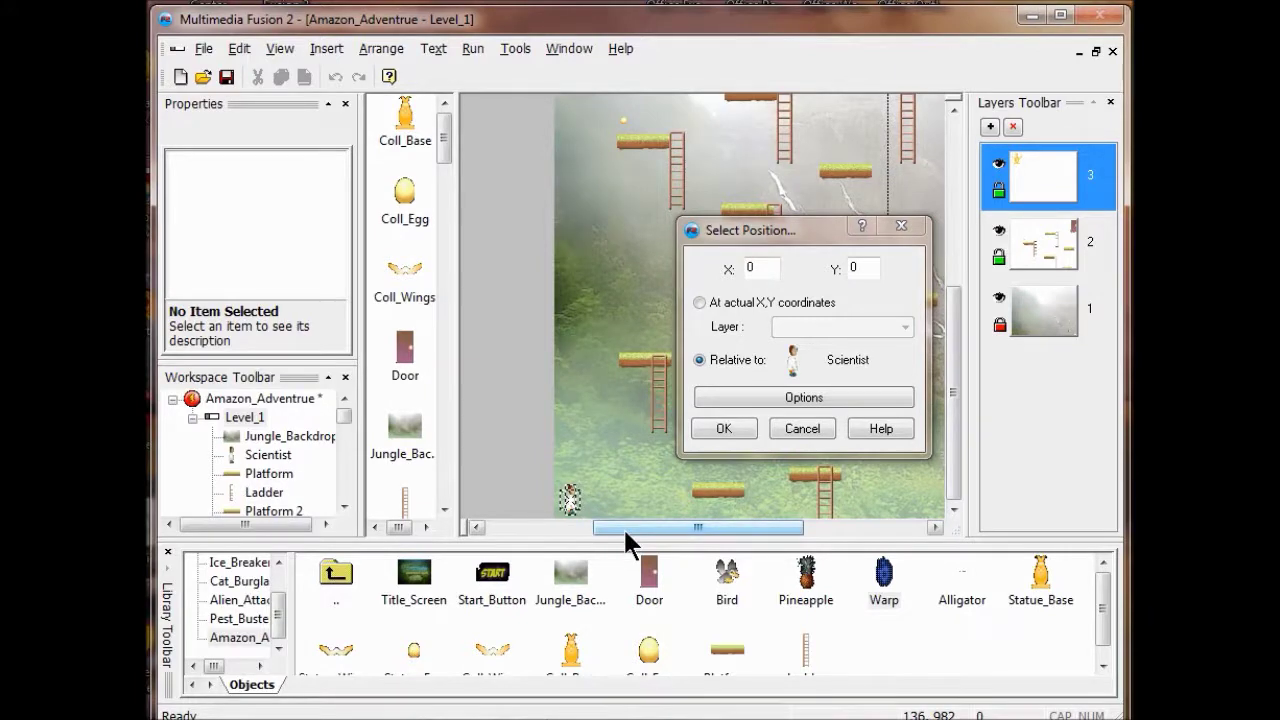
{"action": "left_click", "coordinate": [724, 428]}
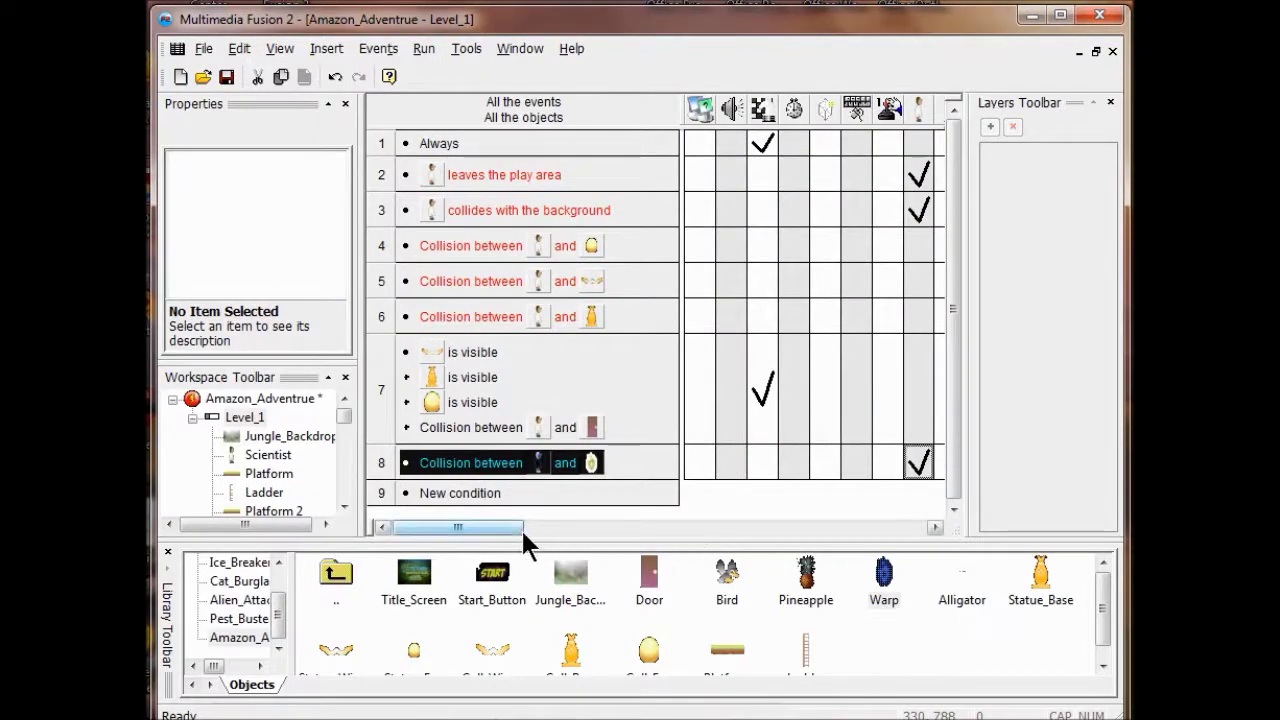
- Add a Destroy action for the Warp to event 8
{"action": "left_click_drag", "start_coordinate": [512, 533], "coordinate": [848, 532]}
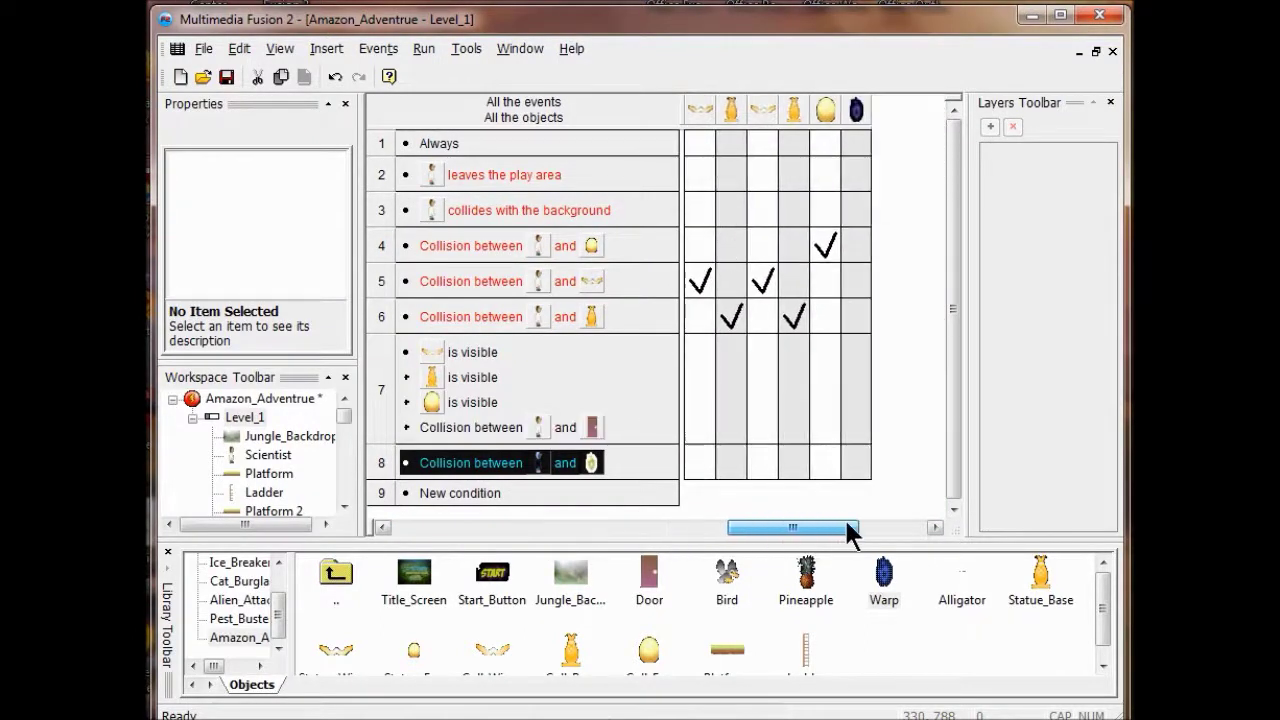
{"action": "right_click", "coordinate": [853, 463]}
{"action": "left_click", "coordinate": [890, 441]}
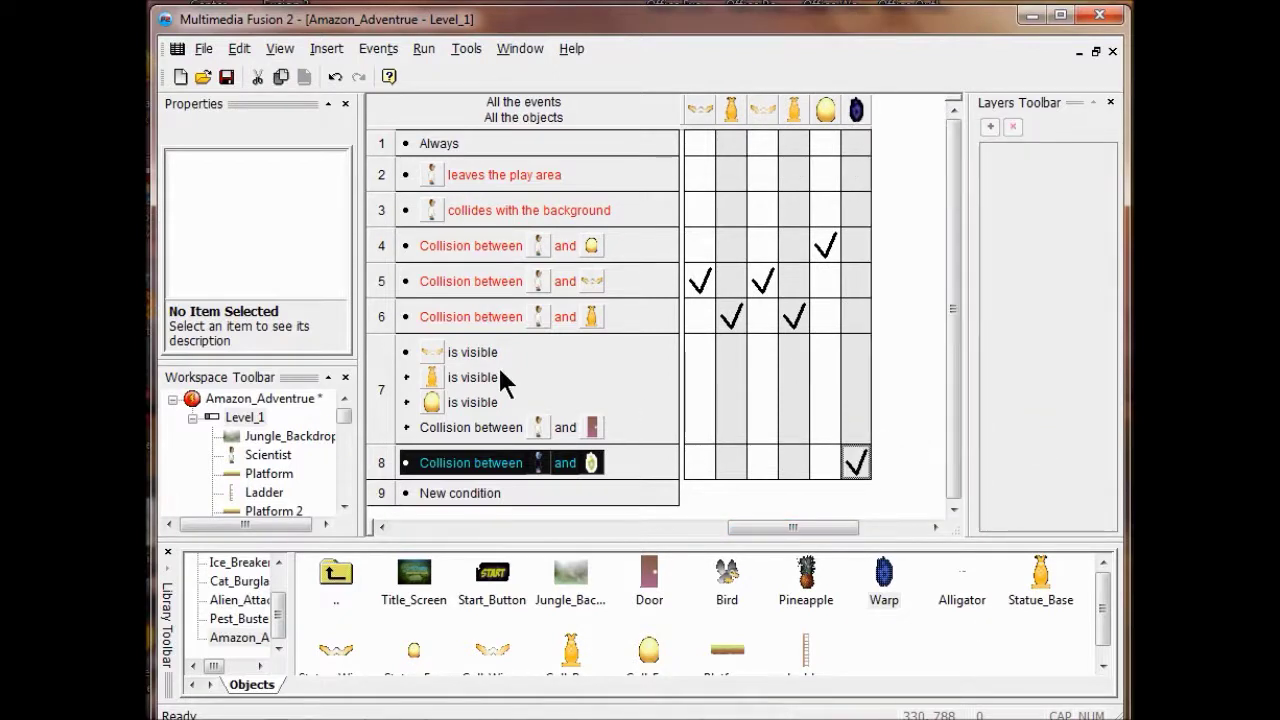
- Test-run Level_1 to check how the Scientist and Warp behave, and close the game window
{"action": "key", "text": "F8"}
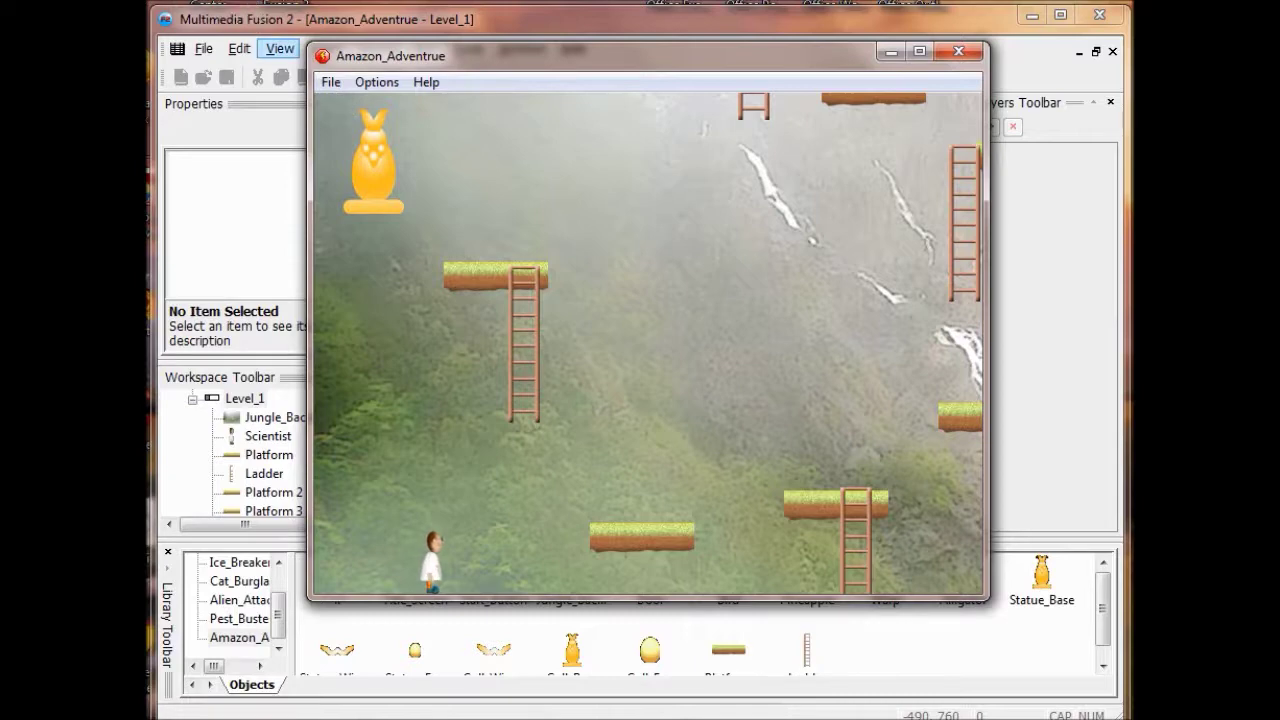
{"action": "key", "text": "alt+F4"}
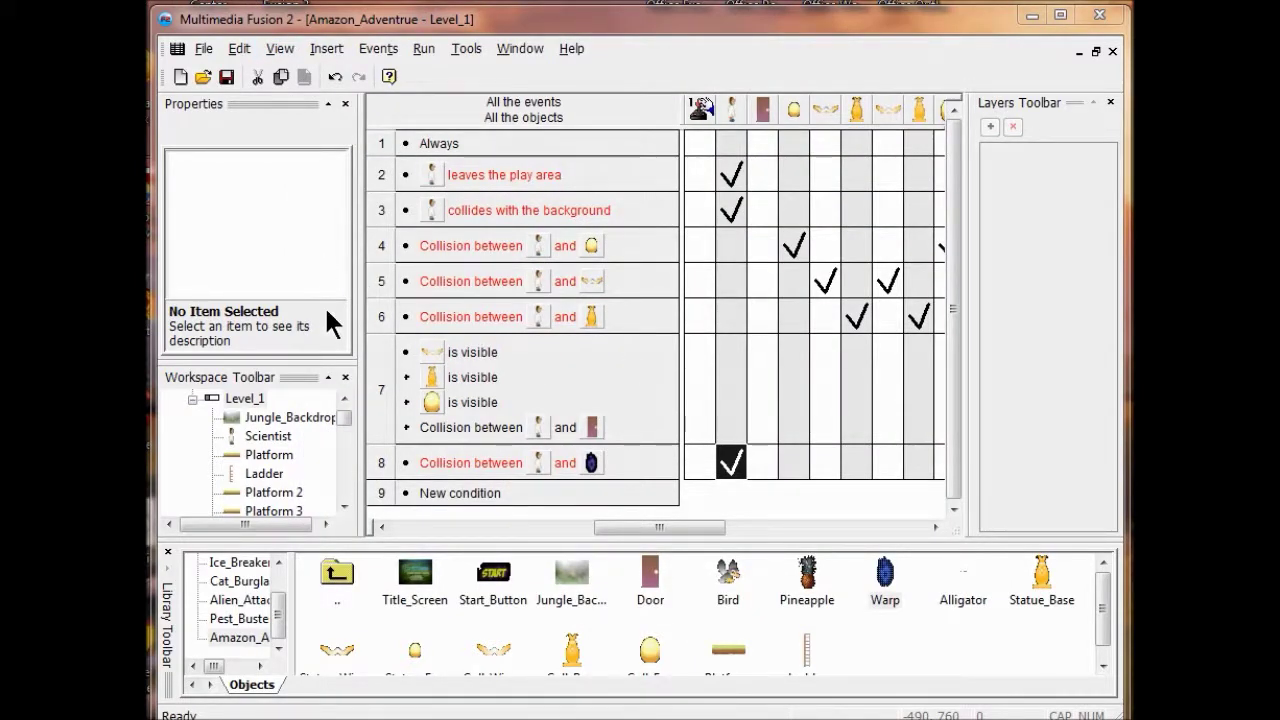
- Place the library's Alligator on the ground beneath the waterfall in Level_1's frame layout and test-run the level
{"action": "key", "text": "ctrl+m"}
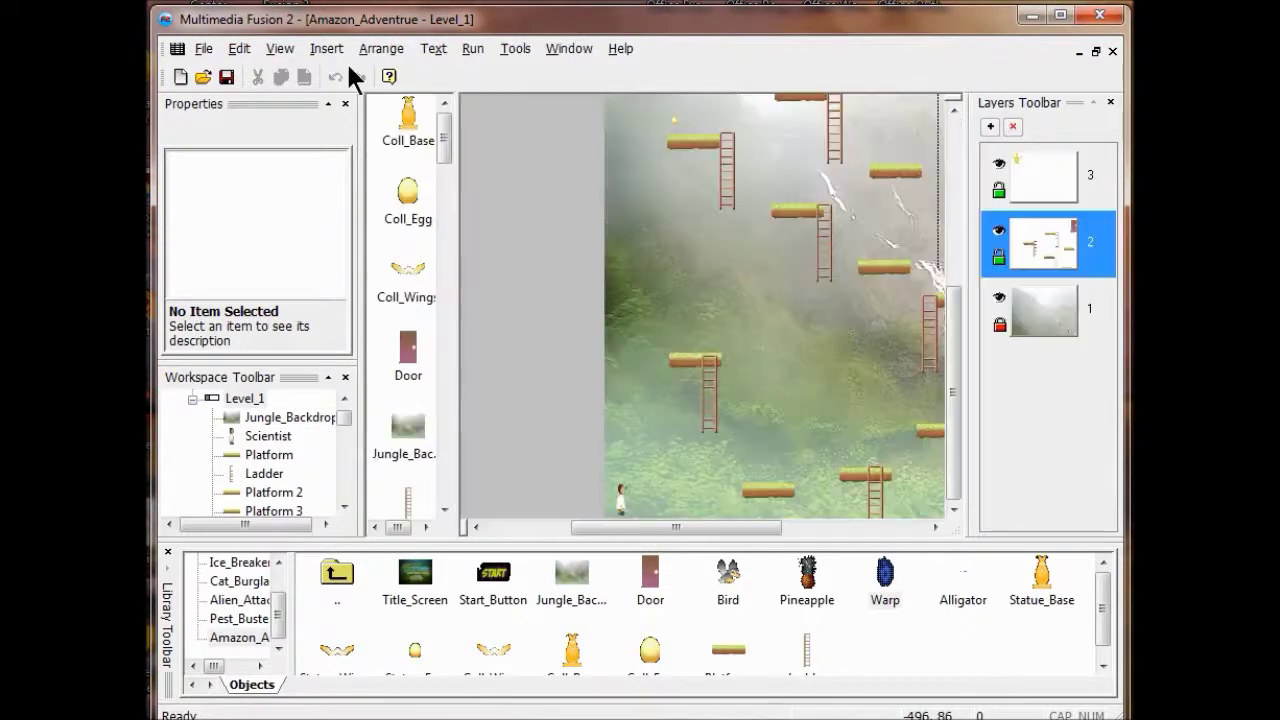
{"action": "left_click_drag", "start_coordinate": [716, 528], "coordinate": [834, 529]}
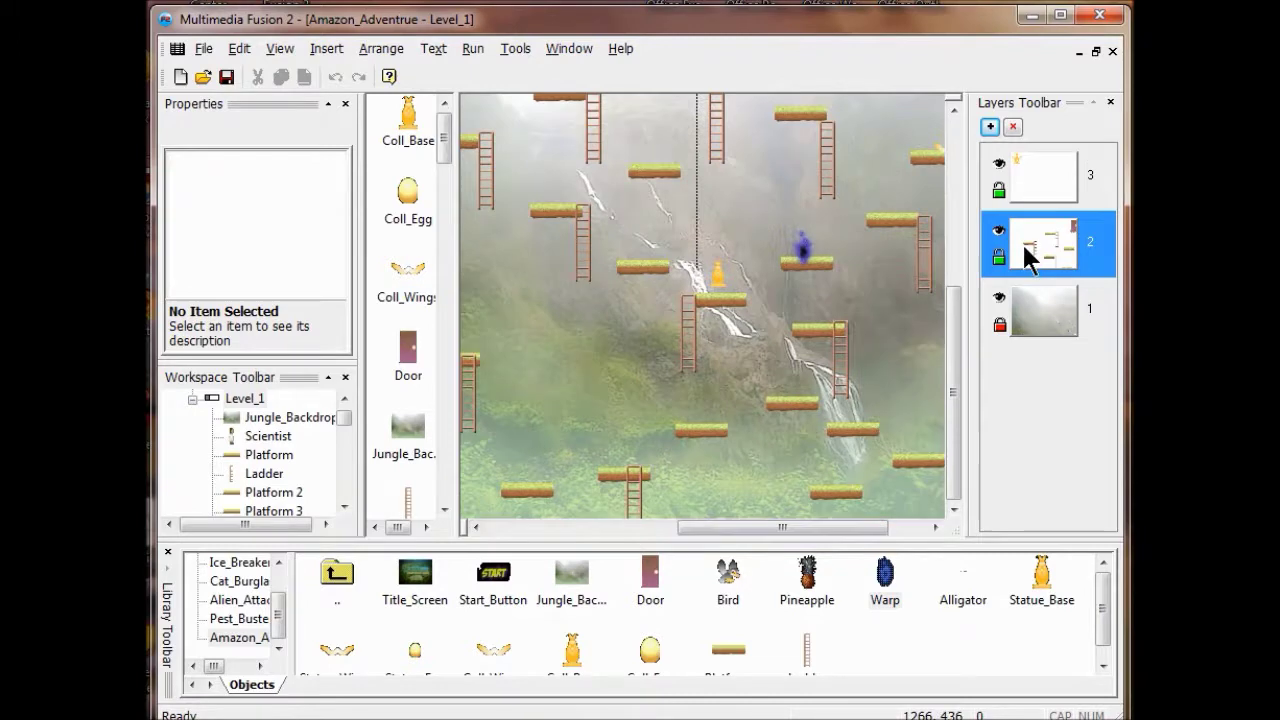
{"action": "left_click", "coordinate": [804, 250]}
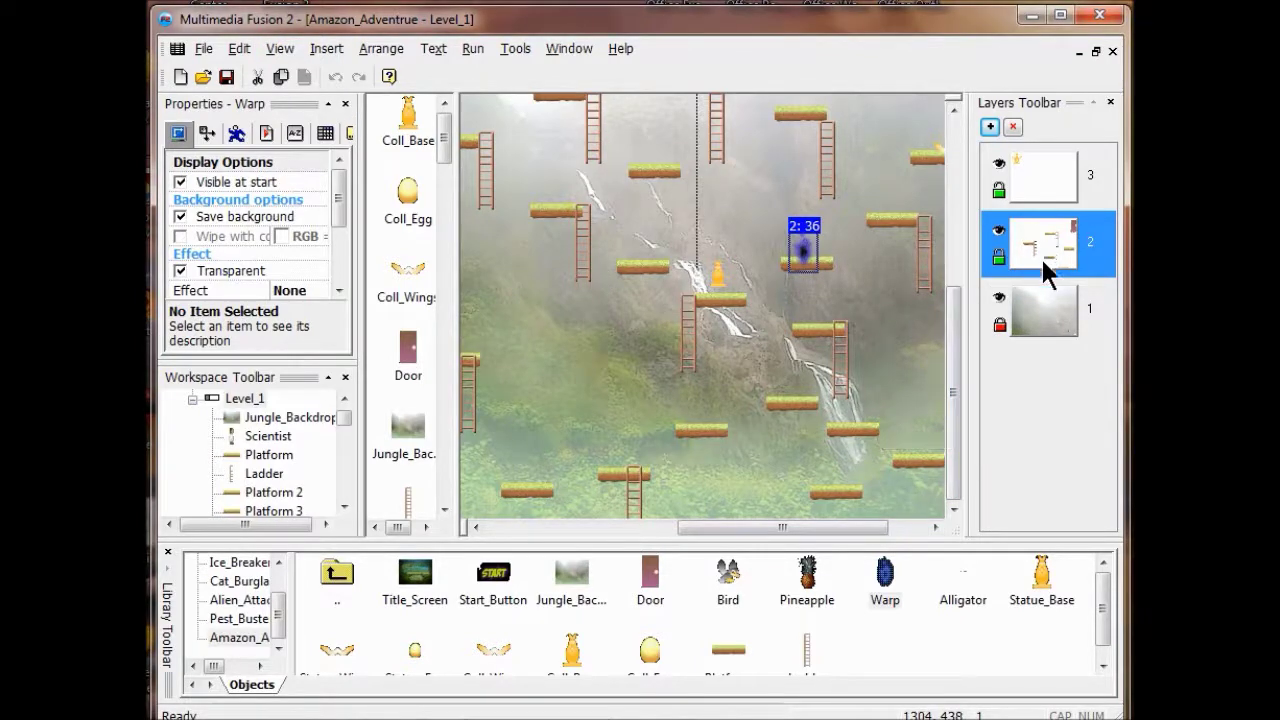
{"action": "left_click_drag", "start_coordinate": [829, 530], "coordinate": [739, 529]}
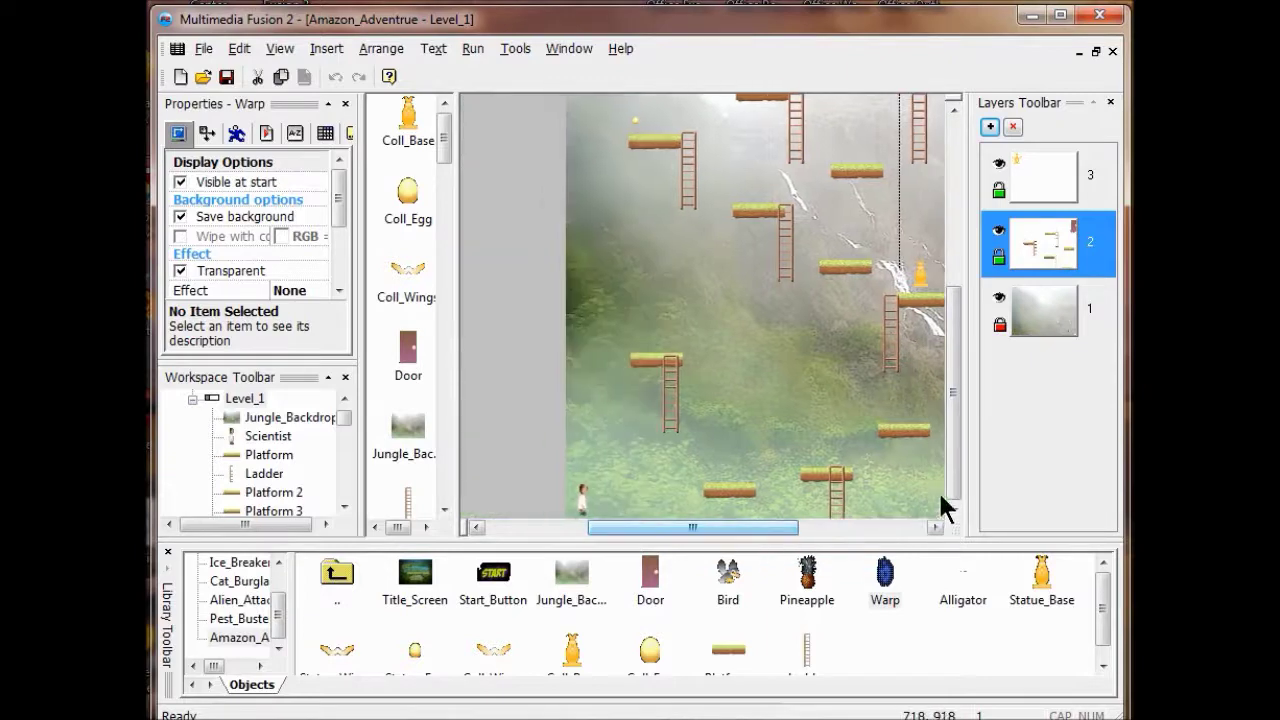
{"action": "left_click_drag", "start_coordinate": [787, 528], "coordinate": [869, 529]}
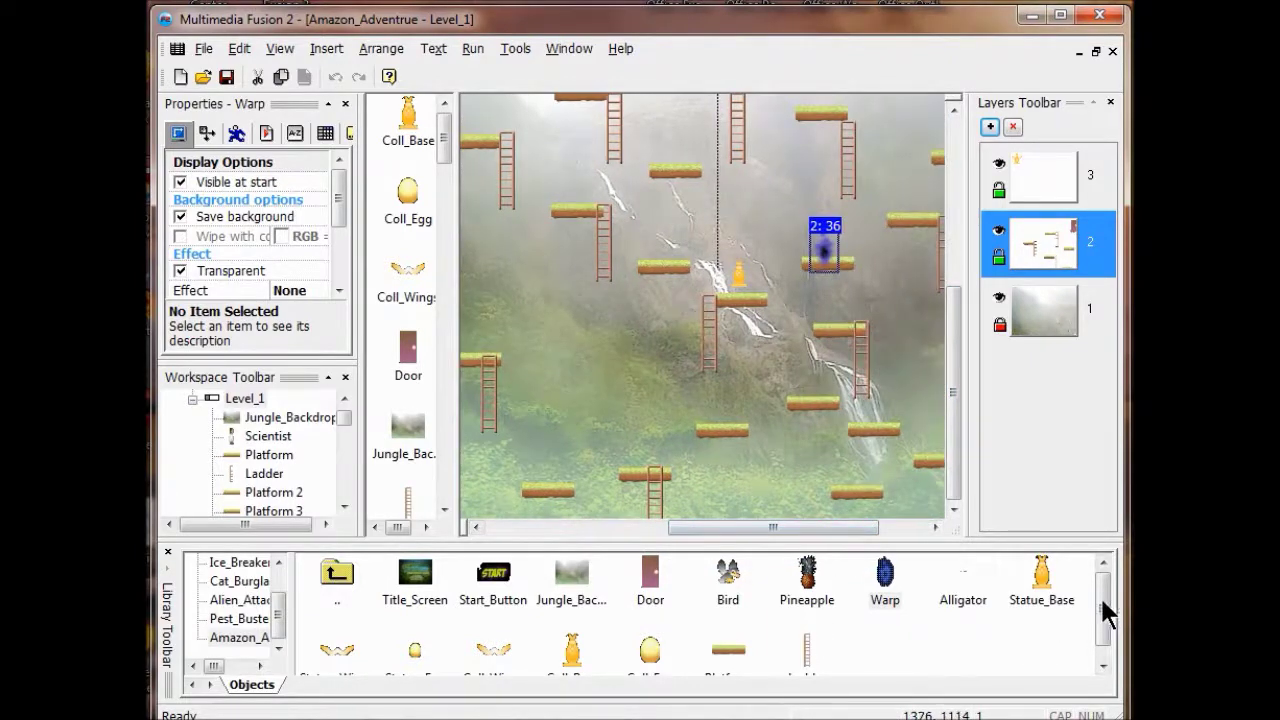
{"action": "left_click", "coordinate": [964, 598]}
{"action": "left_click_drag", "start_coordinate": [960, 594], "coordinate": [722, 510]}
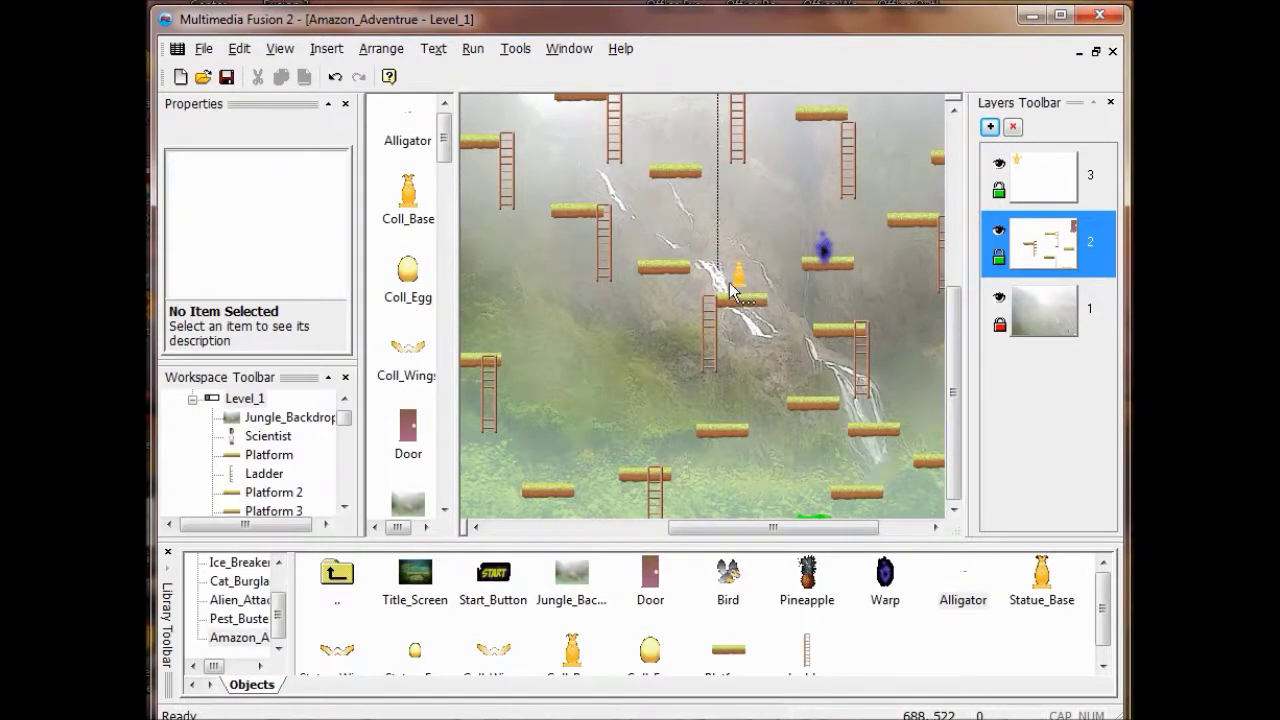
{"action": "key", "text": "F8"}
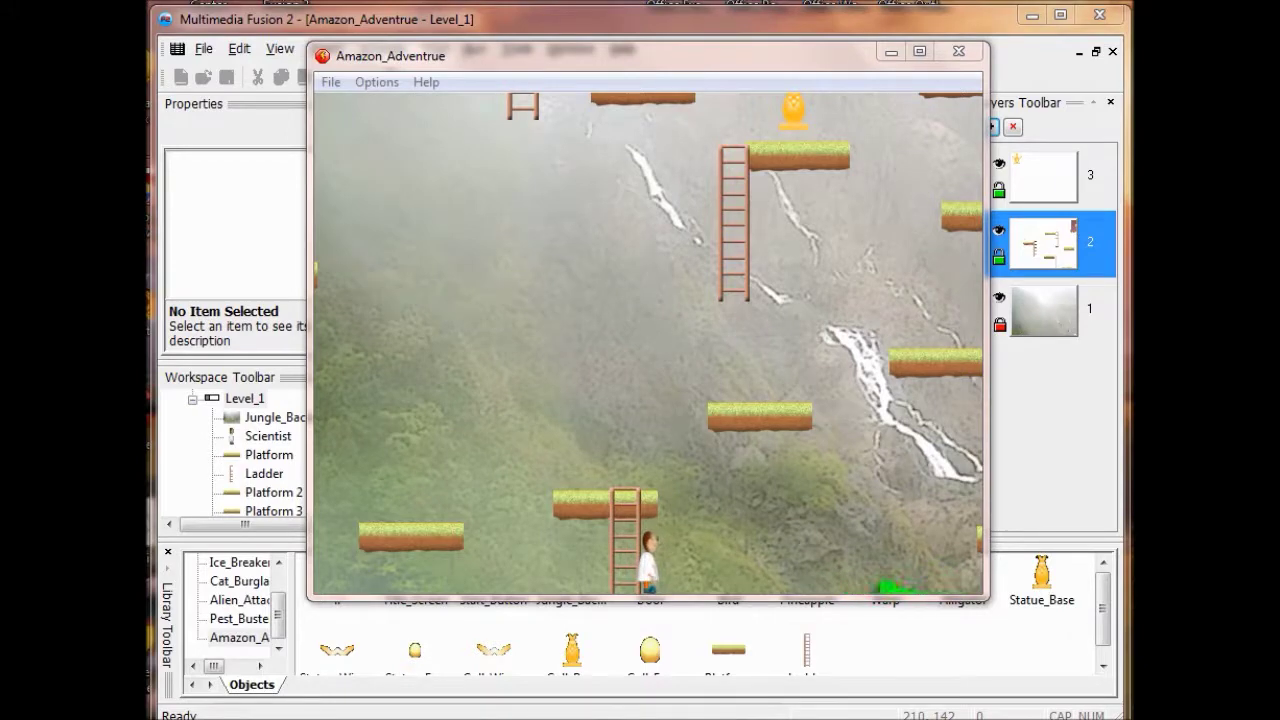
{"action": "key", "text": "alt+F4"}
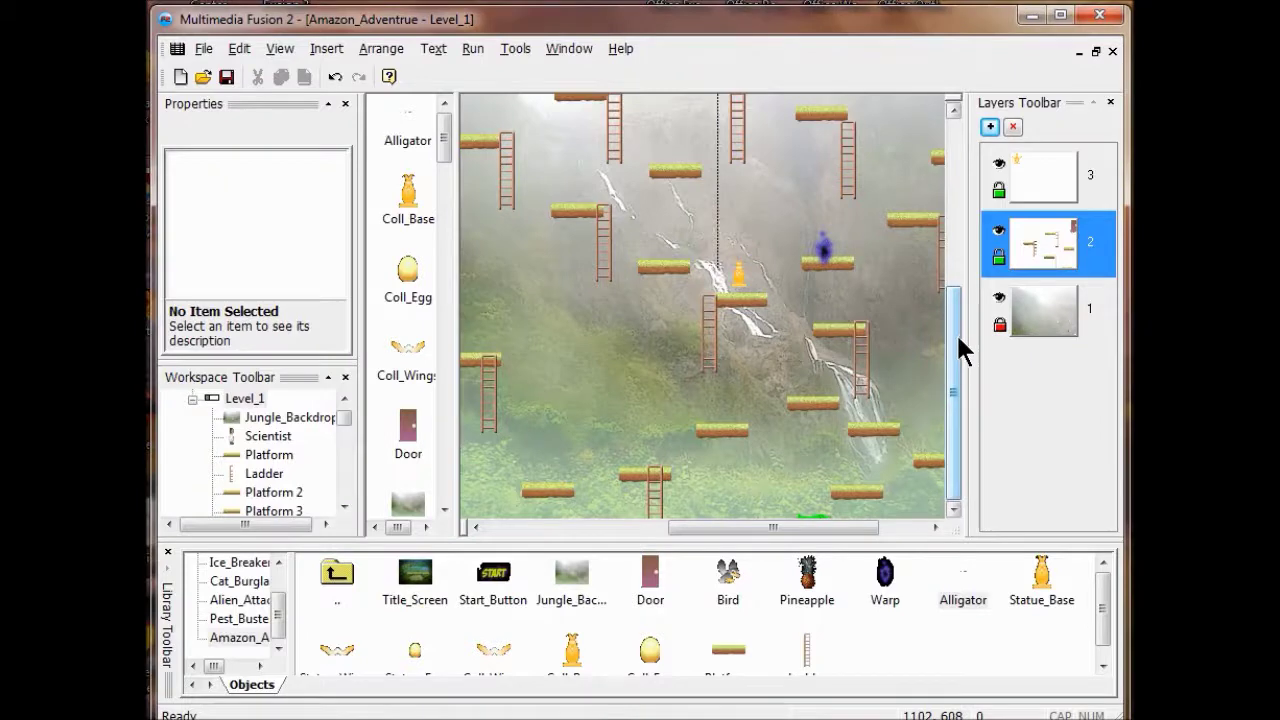
- Place the library's Bird in the frame's upper area, just beside the statue display
{"action": "left_click_drag", "start_coordinate": [958, 340], "coordinate": [949, 256]}
{"action": "left_click_drag", "start_coordinate": [838, 525], "coordinate": [617, 238]}
{"action": "left_click", "coordinate": [731, 574]}
{"action": "scroll", "coordinate": [700, 350], "scroll_direction": "right", "scroll_amount": 2}
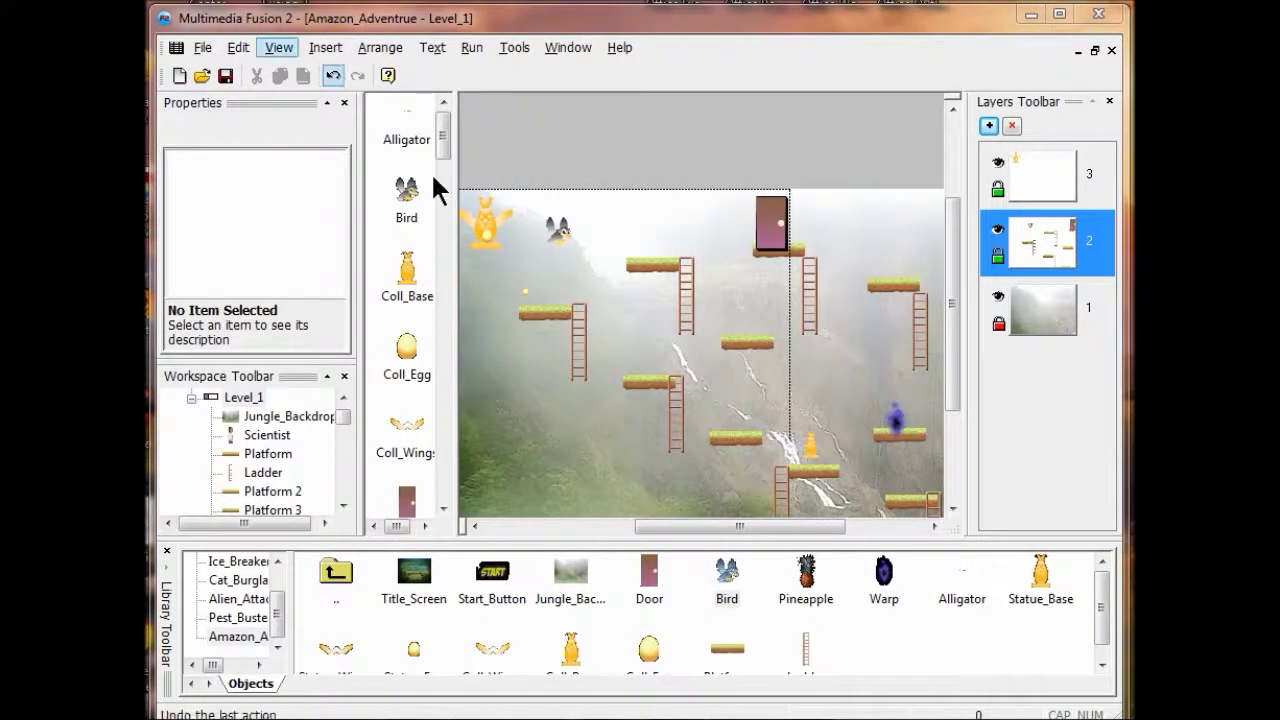
- Set the Bird's movement type to Path
{"action": "left_click", "coordinate": [572, 234]}
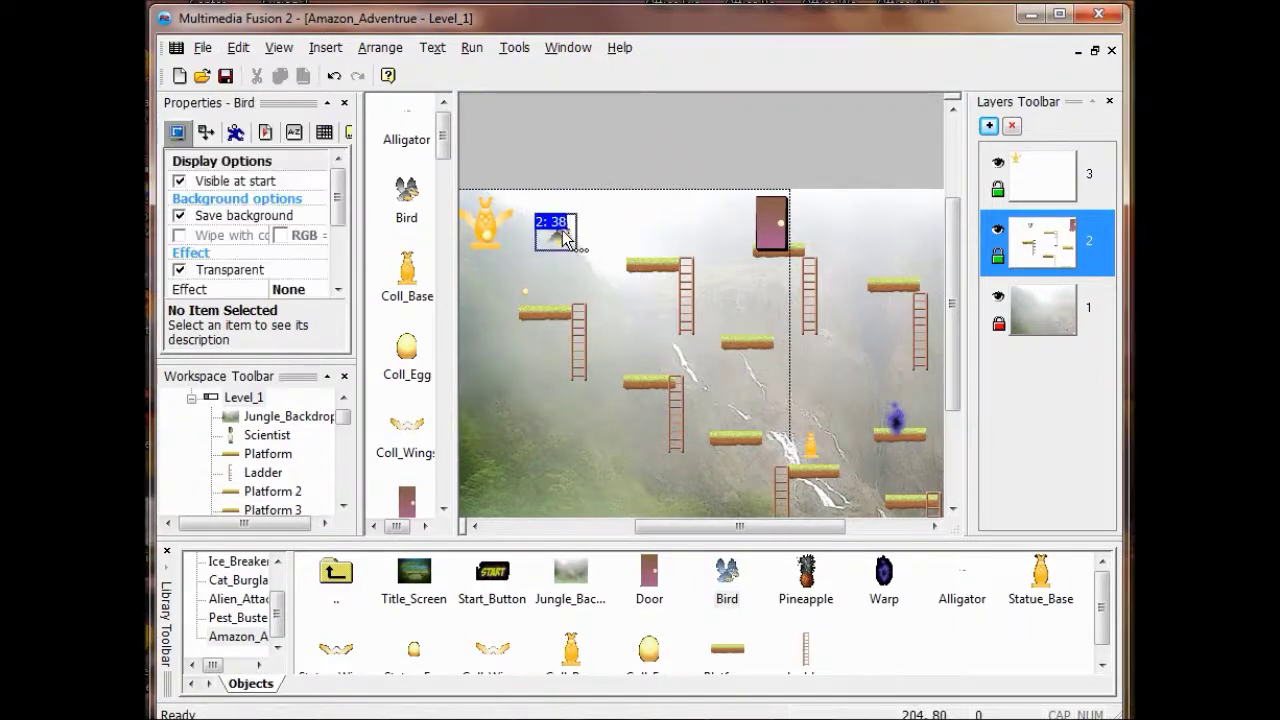
{"action": "left_click", "coordinate": [235, 133]}
{"action": "left_click", "coordinate": [318, 208]}
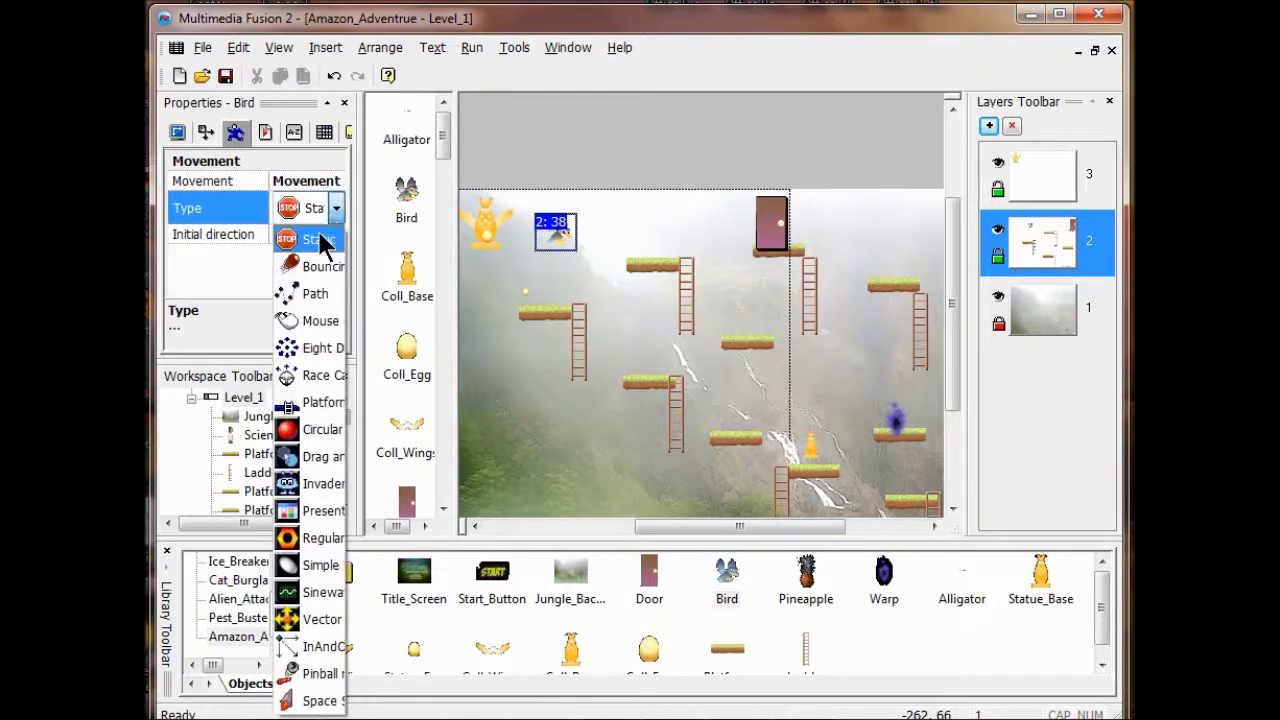
{"action": "left_click", "coordinate": [318, 295]}
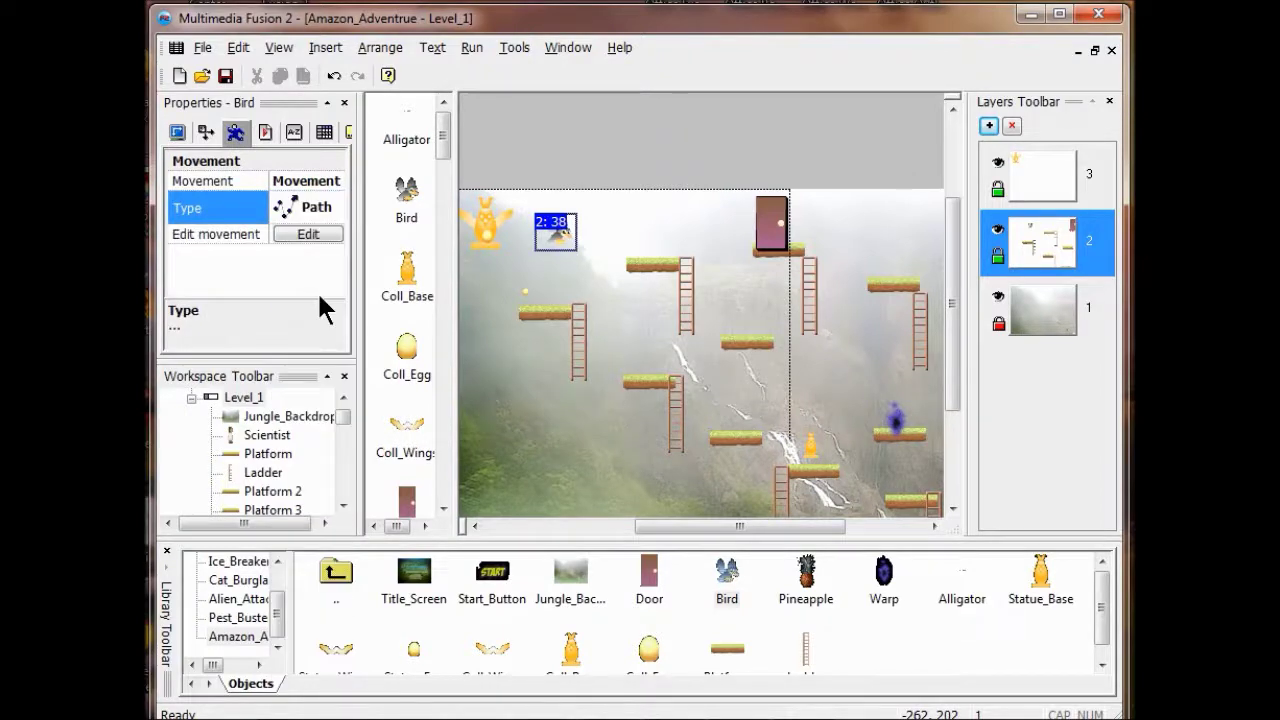
- Draw the Bird's movement path as a zigzag of connected points from its start, past the Door and across the platforms, at speed 50
{"action": "left_click", "coordinate": [309, 234]}
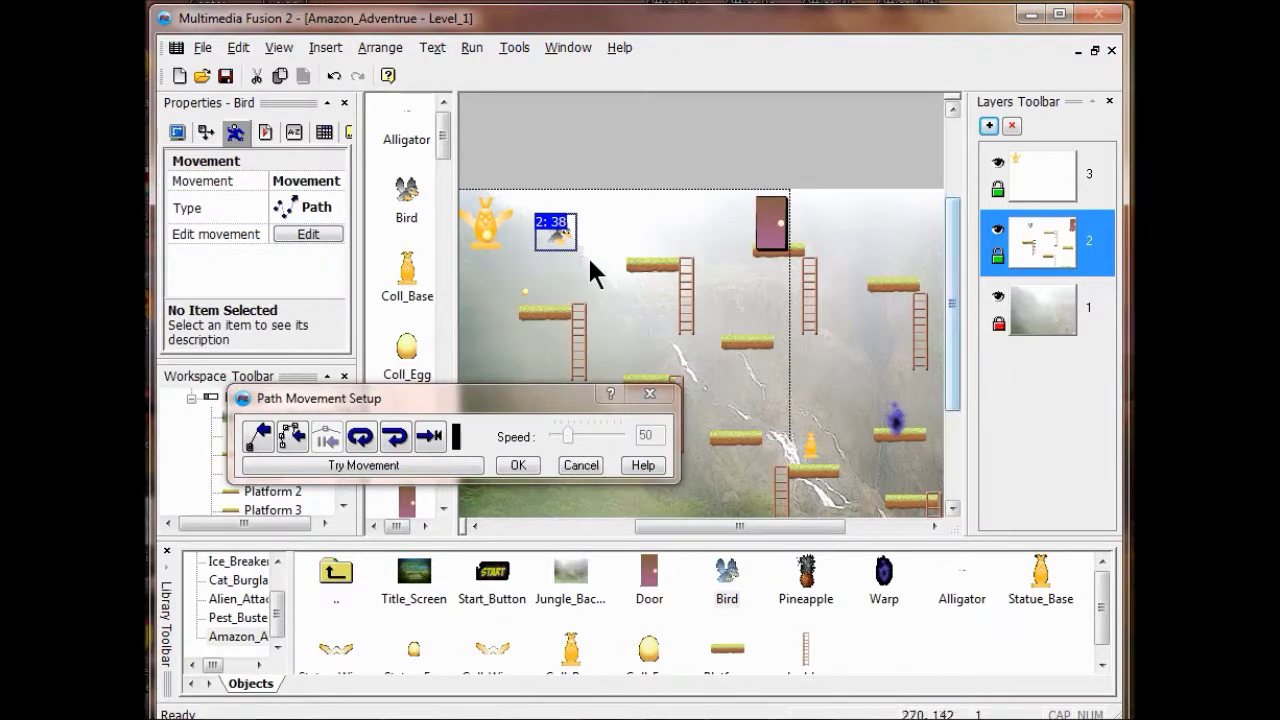
{"action": "left_click", "coordinate": [258, 436]}
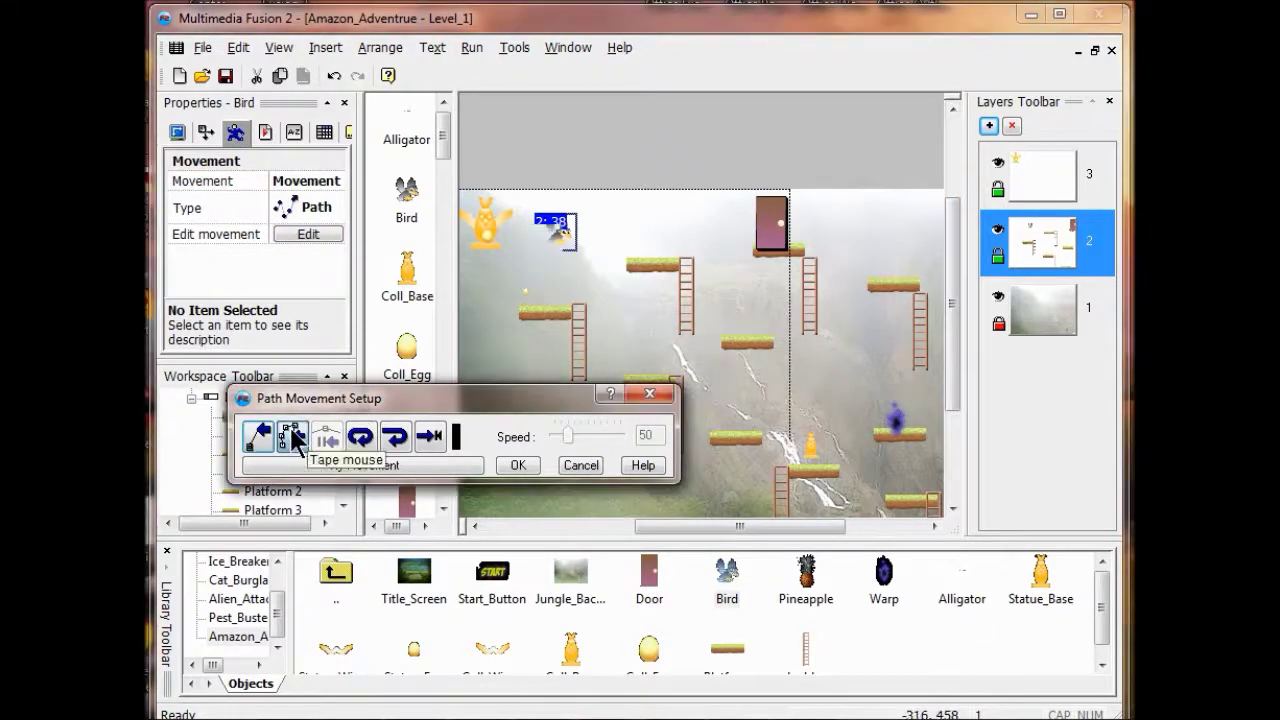
{"action": "left_click", "coordinate": [587, 270]}
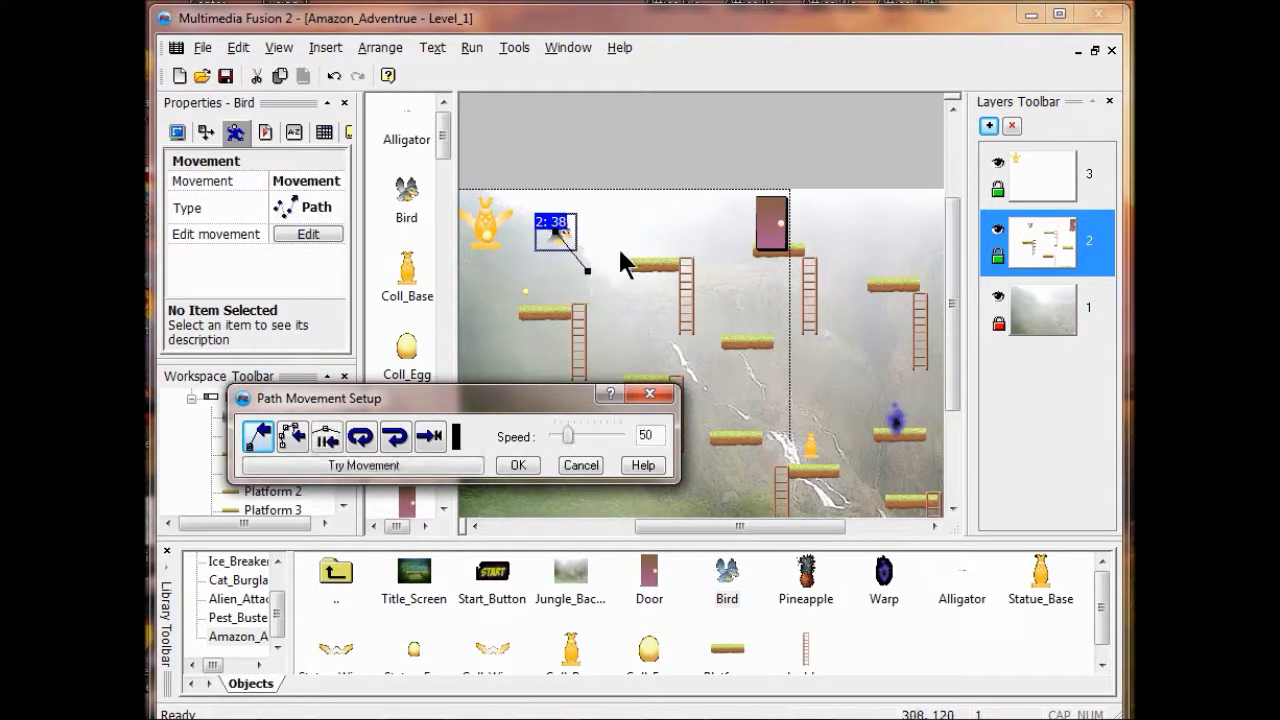
{"action": "left_click", "coordinate": [292, 436]}
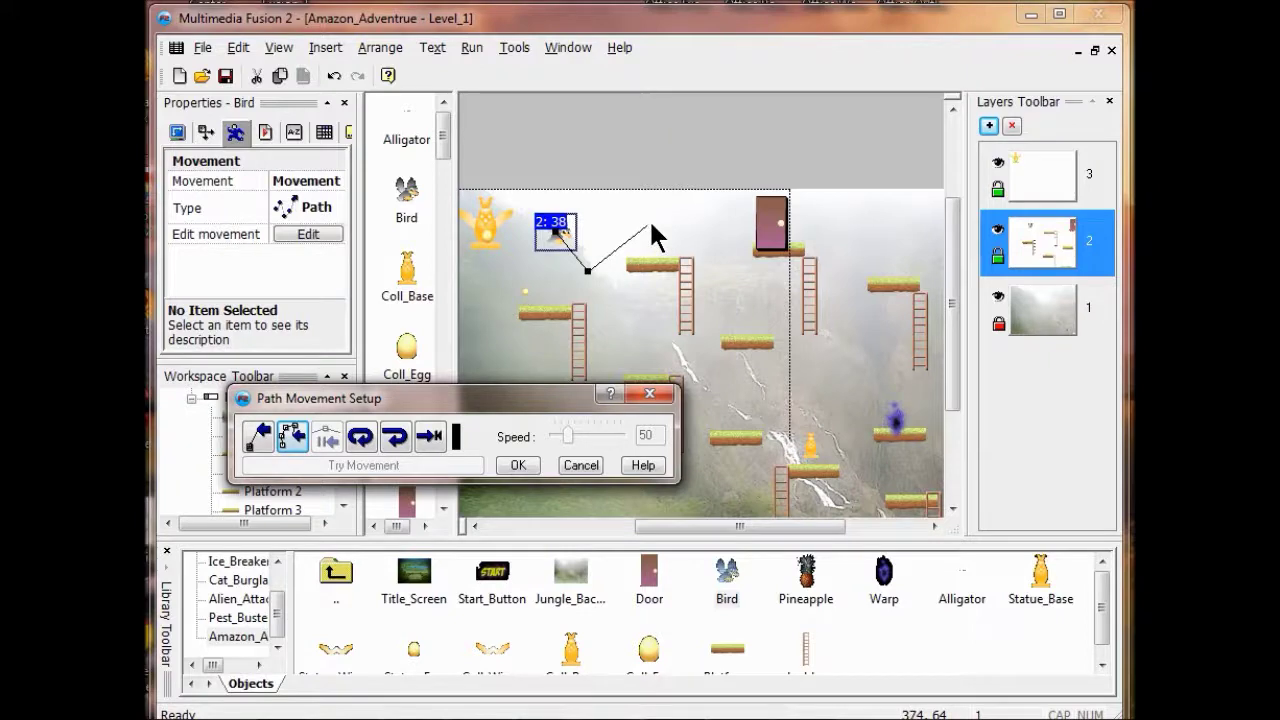
{"action": "left_click", "coordinate": [650, 222]}
{"action": "left_click", "coordinate": [289, 435]}
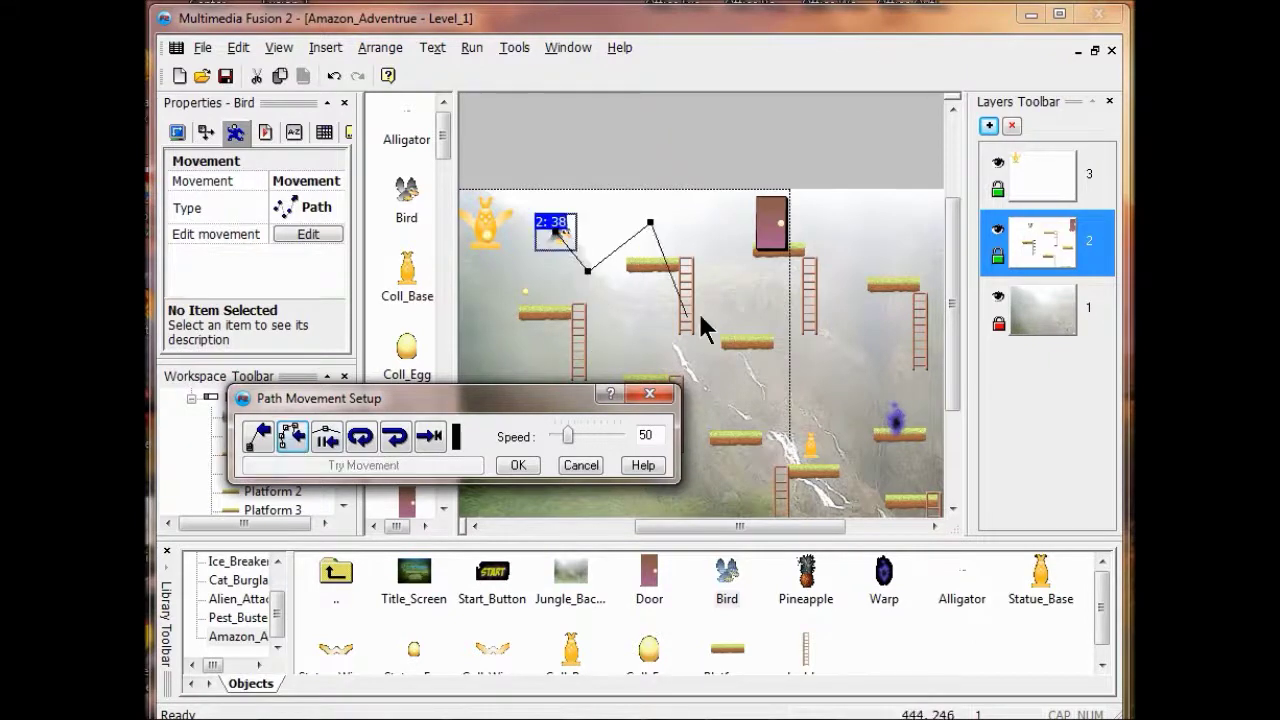
{"action": "left_click", "coordinate": [721, 255]}
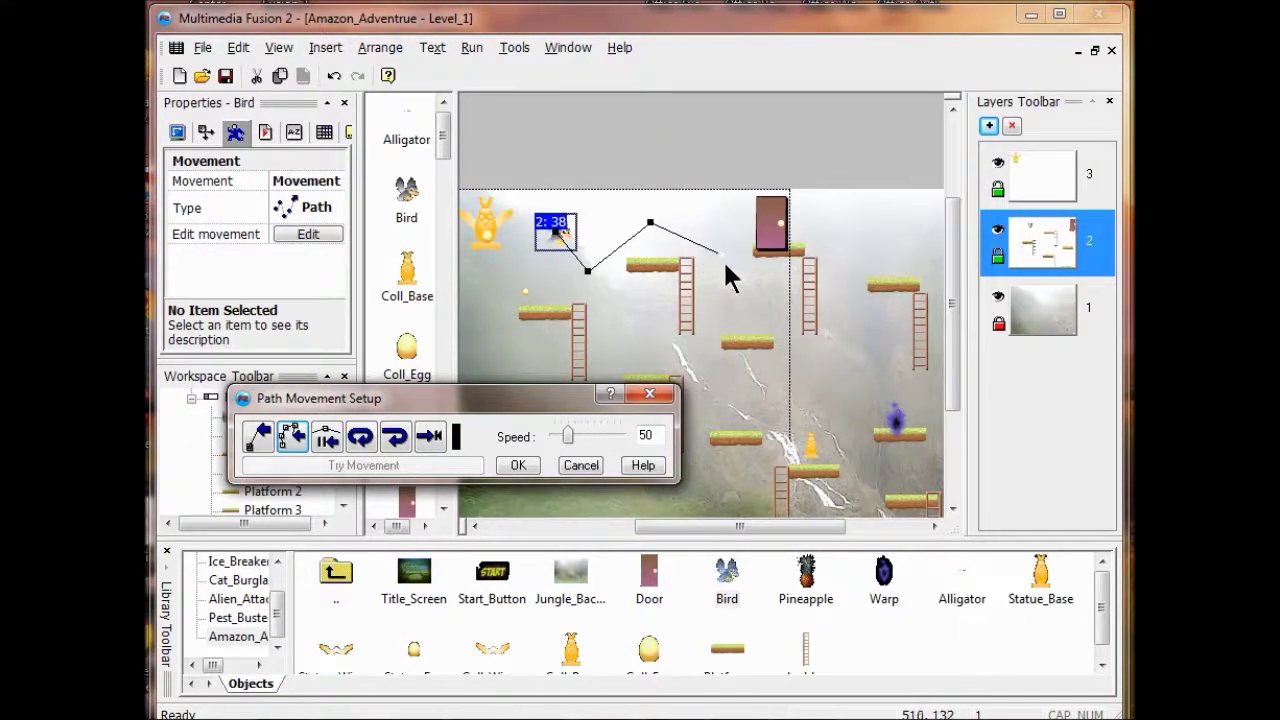
{"action": "left_click", "coordinate": [289, 435]}
{"action": "left_click", "coordinate": [763, 412]}
{"action": "left_click", "coordinate": [291, 436]}
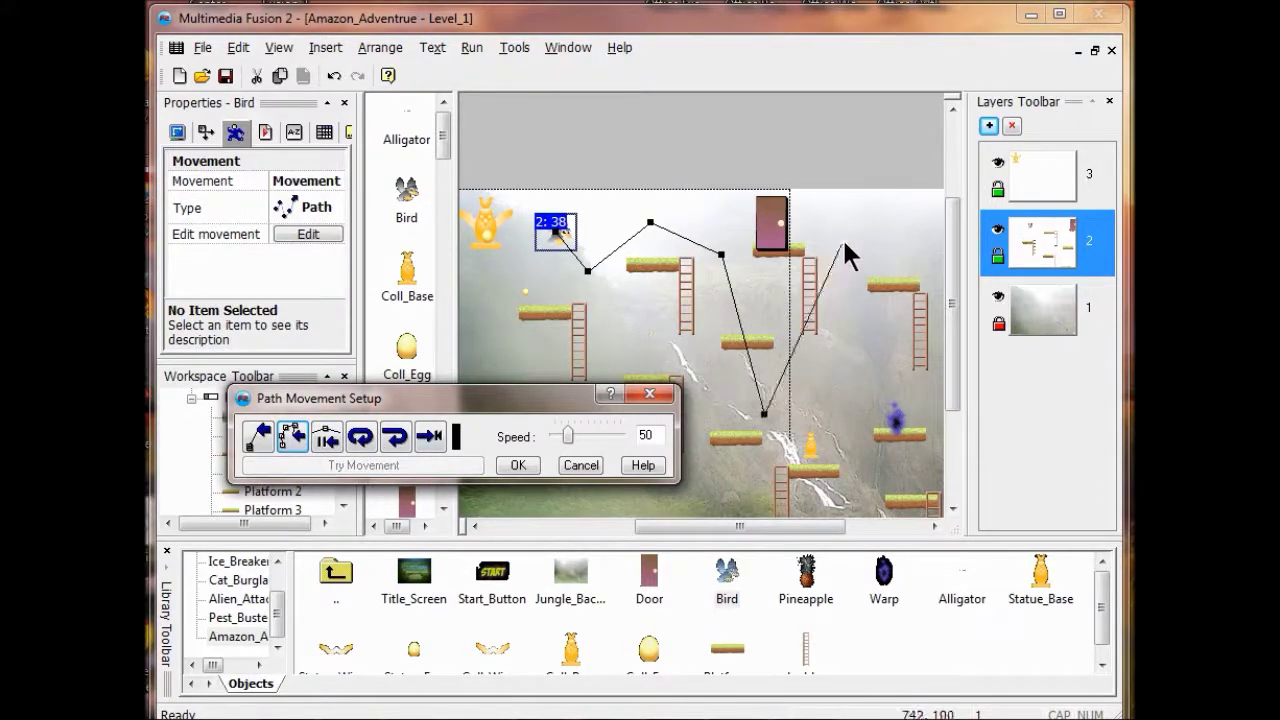
{"action": "left_click", "coordinate": [870, 204]}
{"action": "left_click_drag", "start_coordinate": [786, 520], "coordinate": [846, 525]}
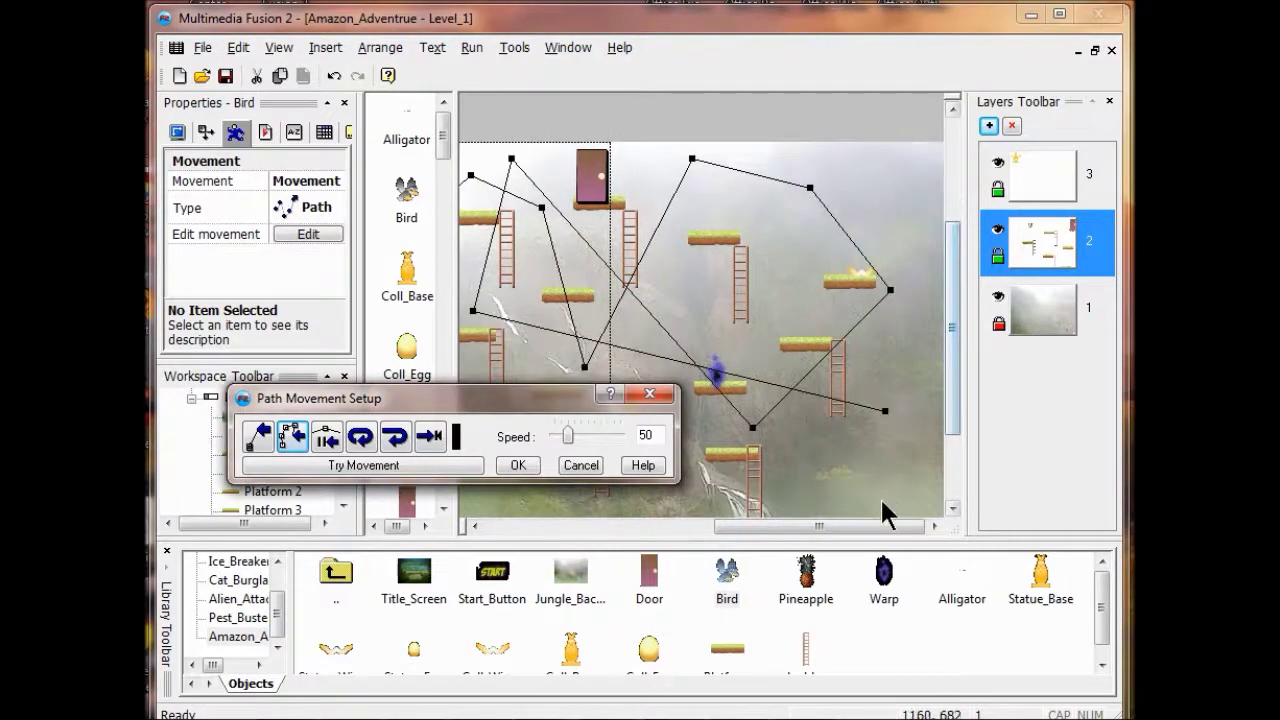
{"action": "left_click", "coordinate": [295, 438]}
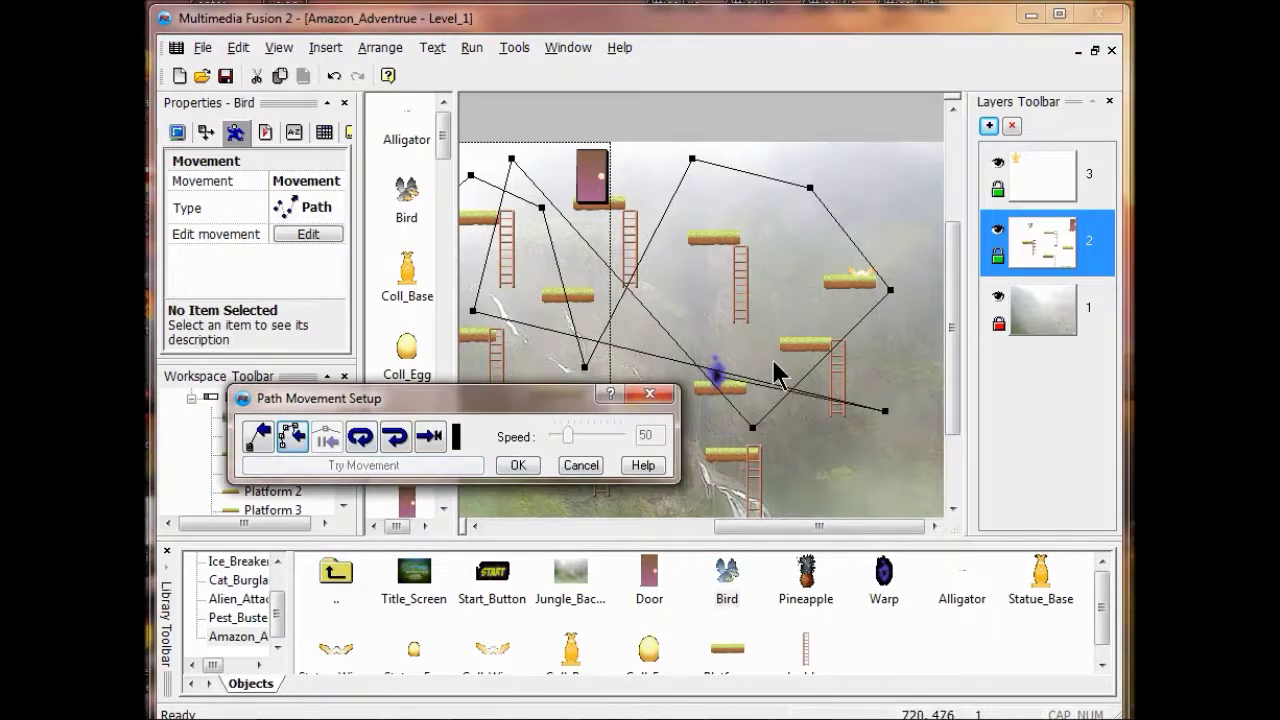
{"action": "left_click", "coordinate": [940, 228]}
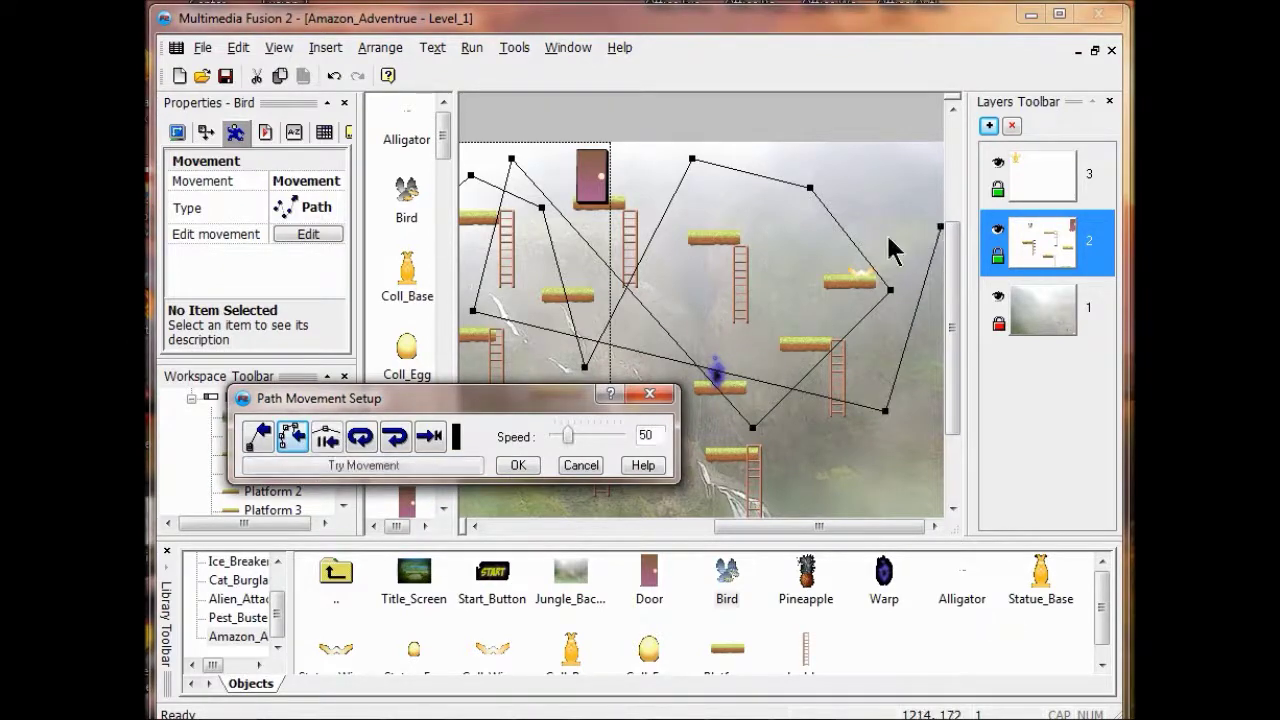
- Make the Bird's path loop and reverse at its end, and accept the path setup
{"action": "left_click", "coordinate": [362, 437]}
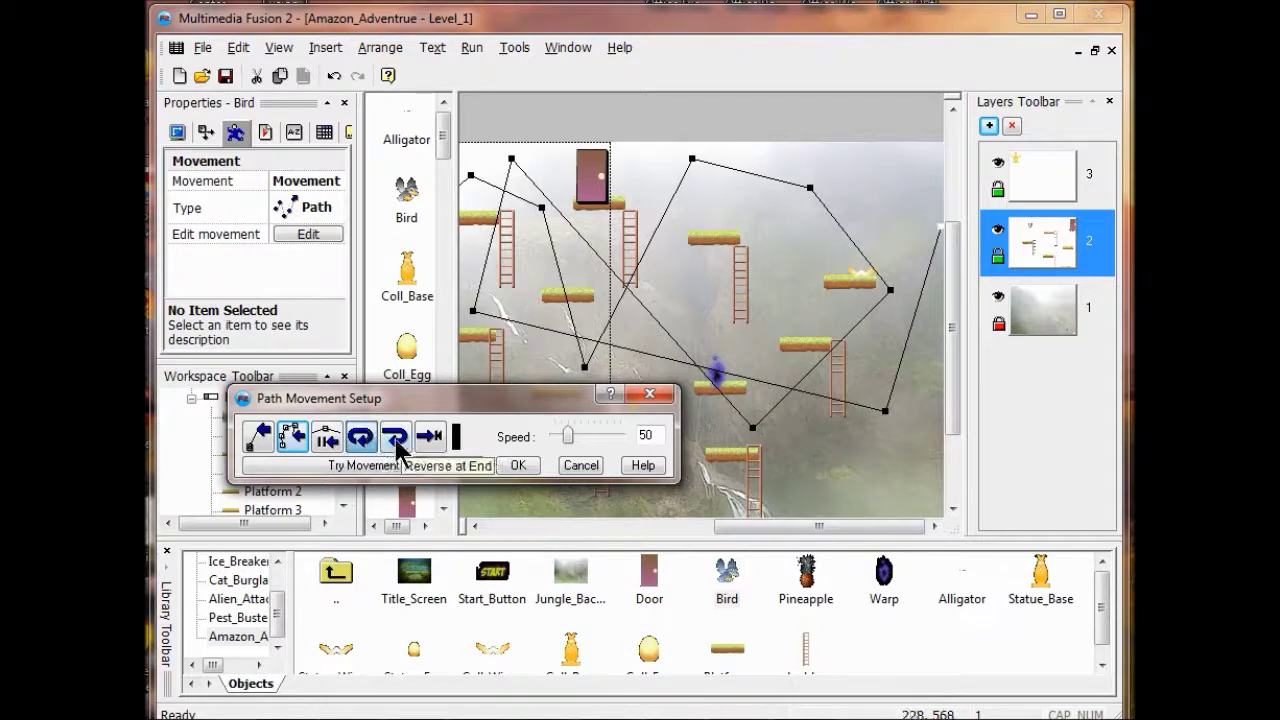
{"action": "left_click", "coordinate": [397, 440]}
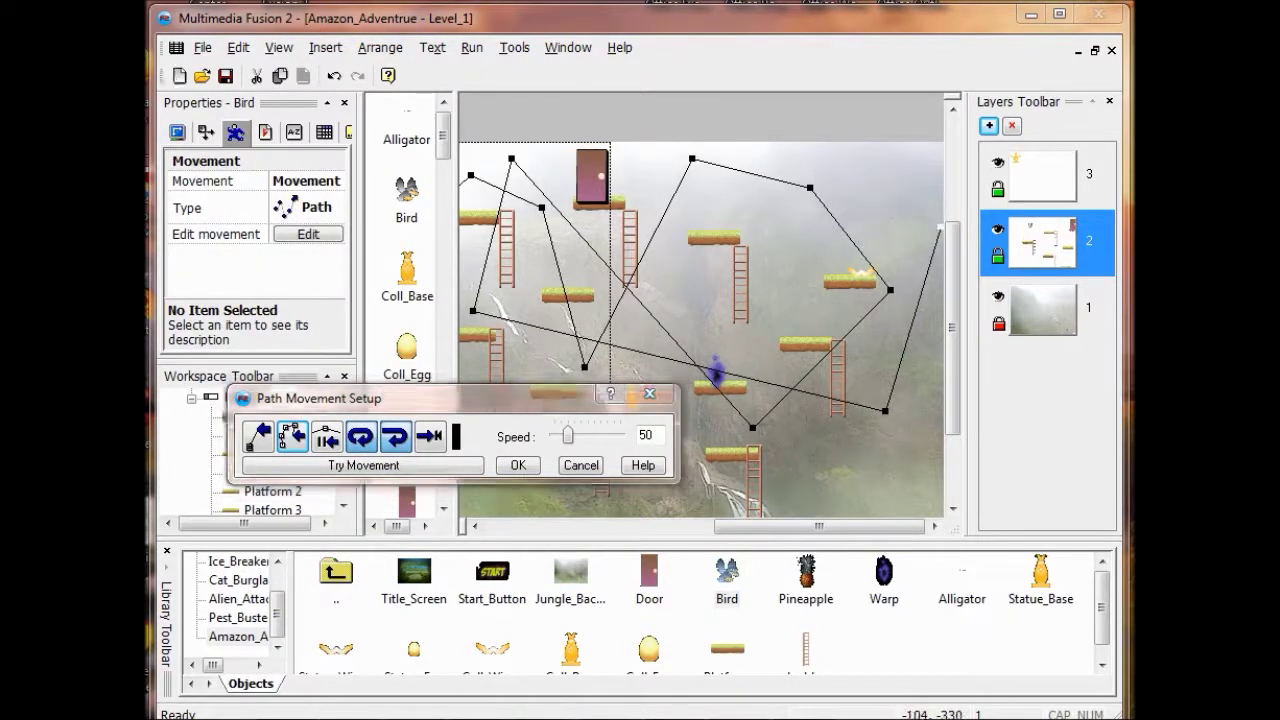
{"action": "left_click", "coordinate": [518, 465]}
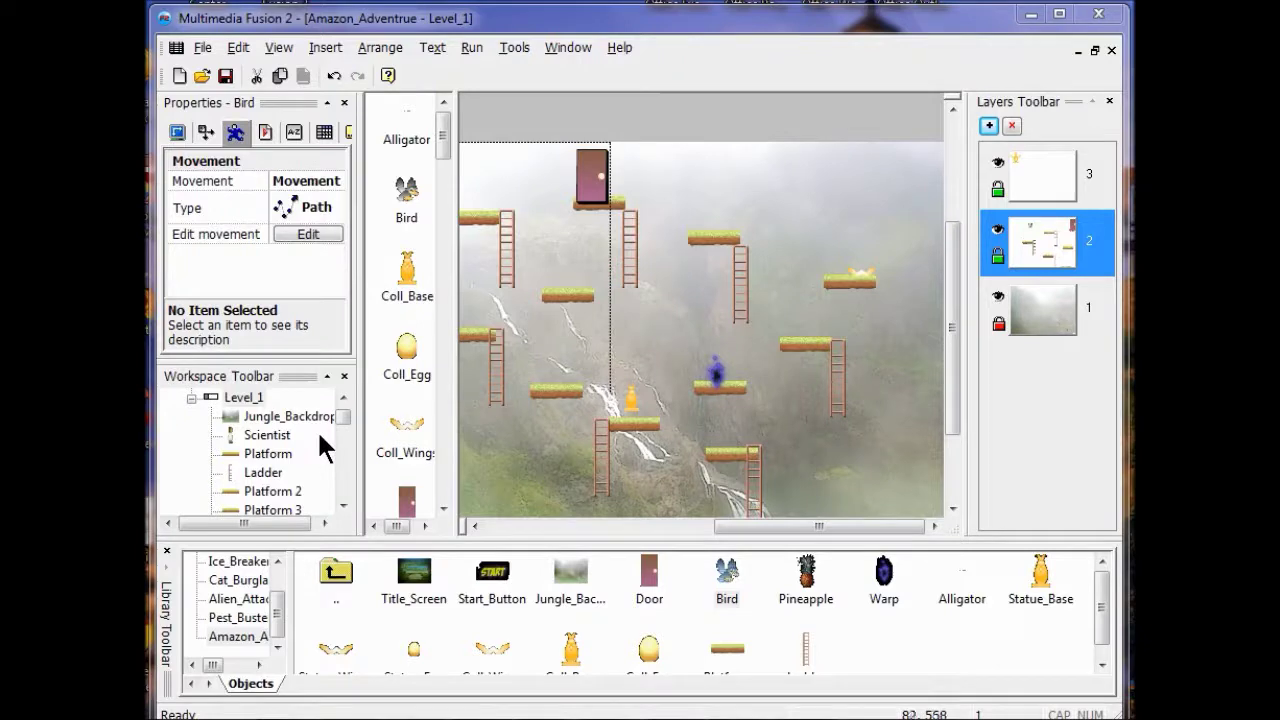
- Add an event condition in the Event Editor for the Bird leaving the frame area on any of its four sides
{"action": "left_click", "coordinate": [278, 47]}
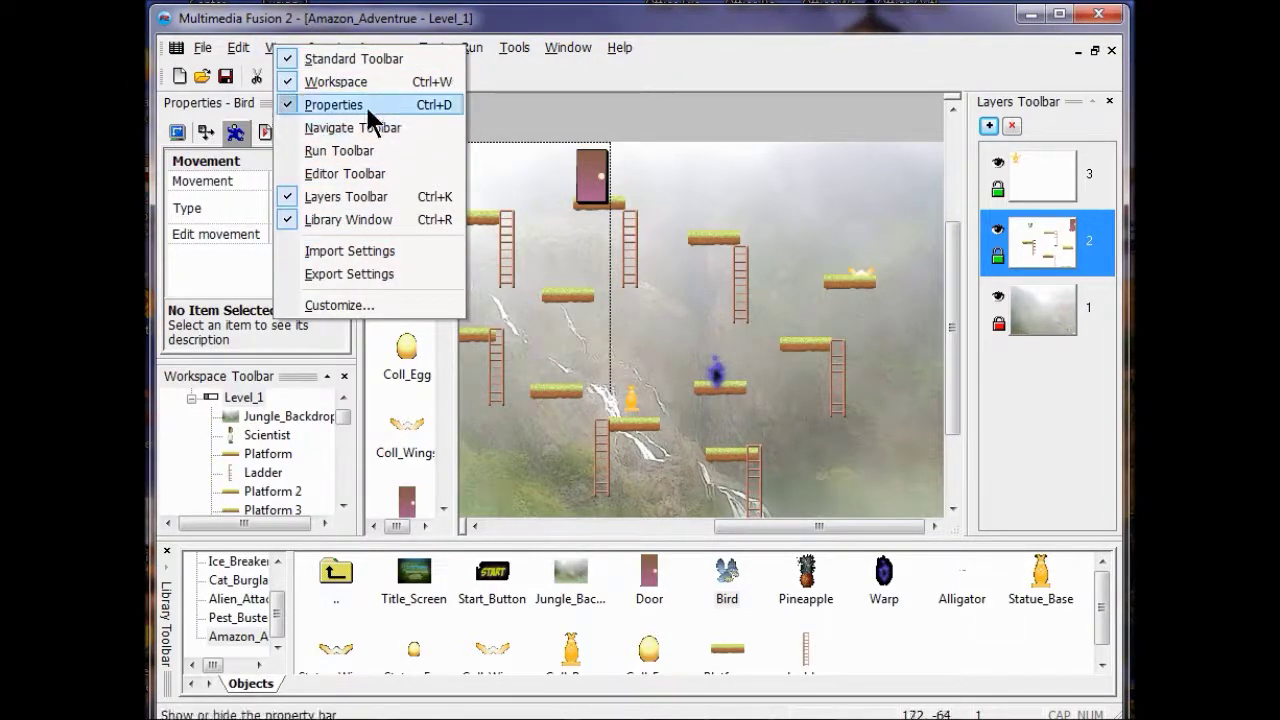
{"action": "key", "text": "Escape"}
{"action": "key", "text": "ctrl+e"}
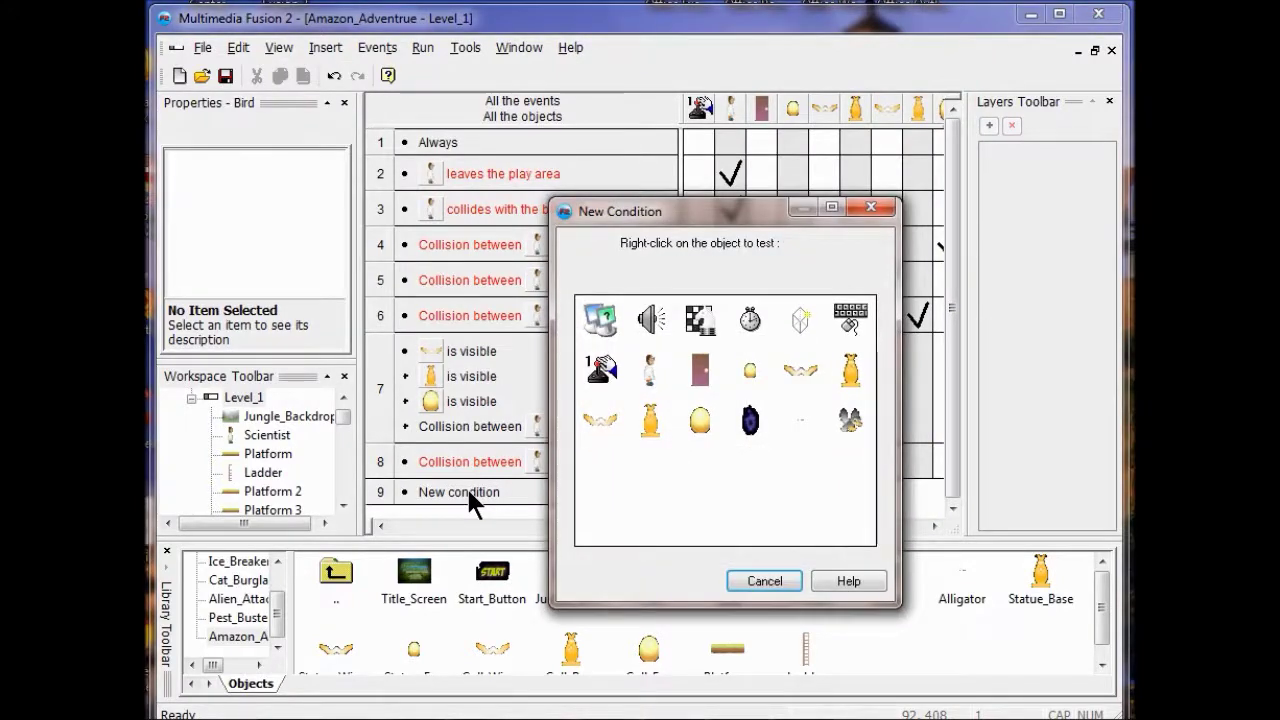
{"action": "right_click", "coordinate": [845, 418]}
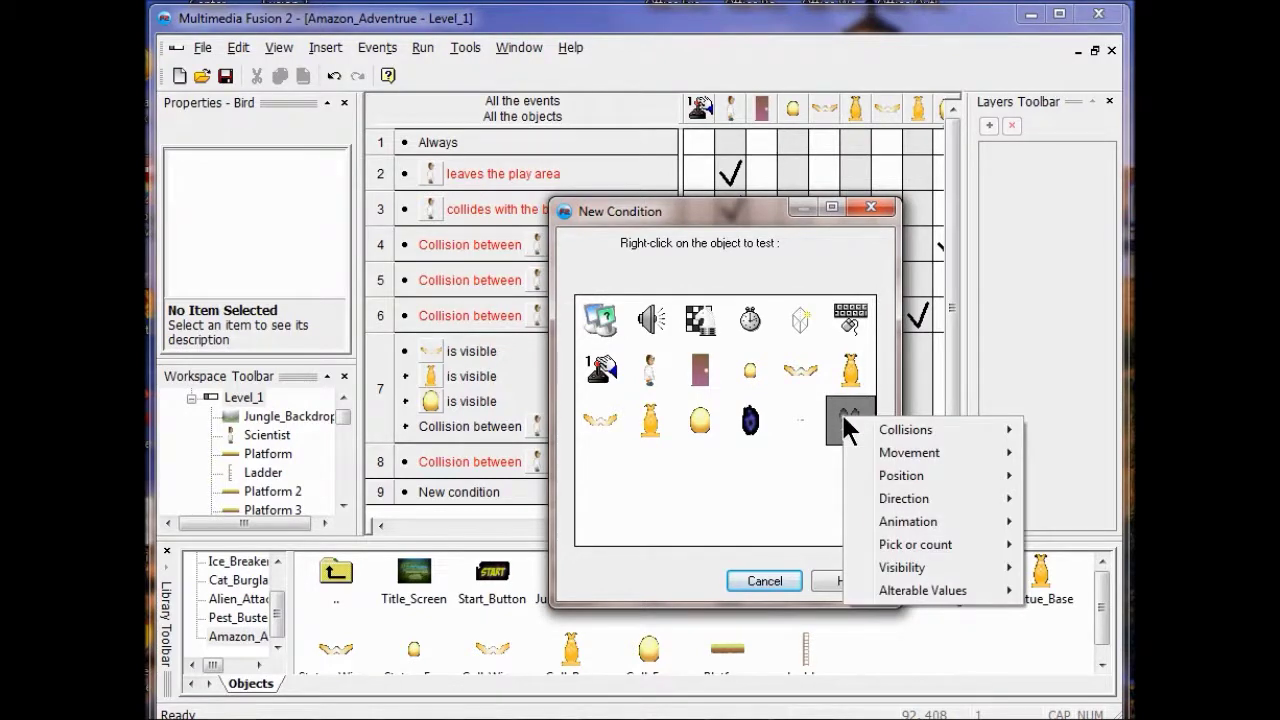
{"action": "mouse_move", "coordinate": [885, 478]}
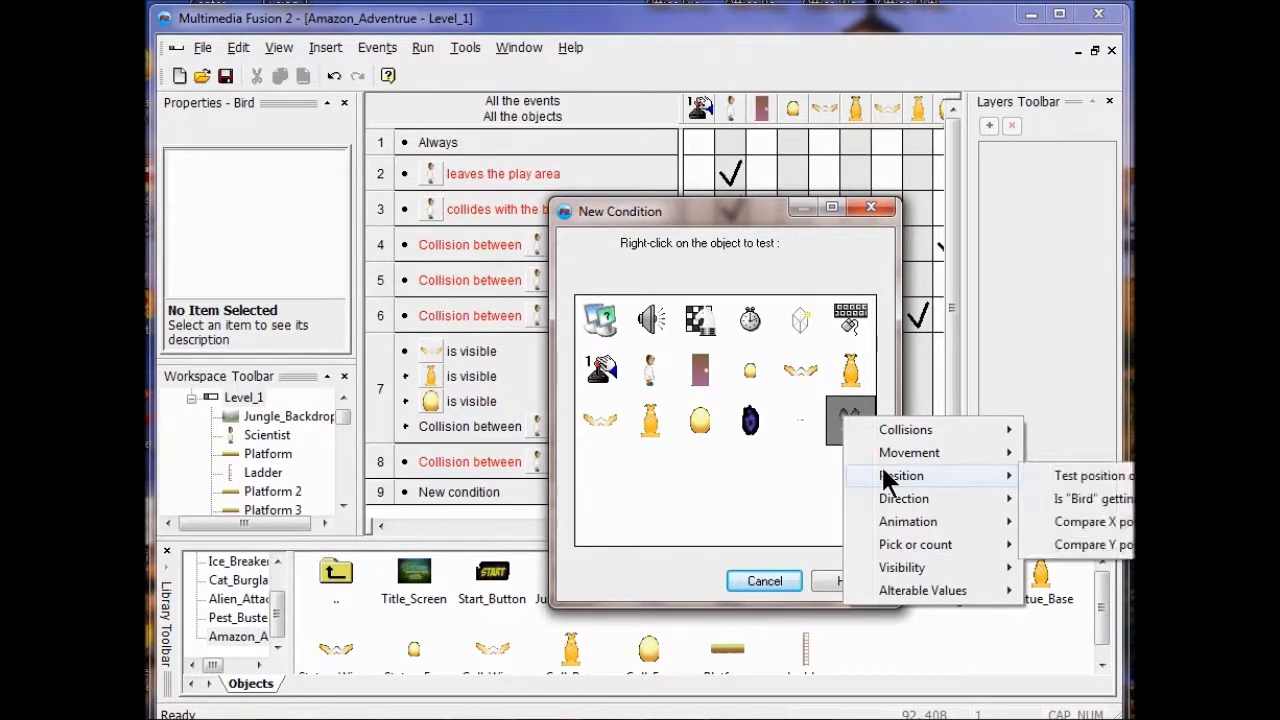
{"action": "left_click", "coordinate": [1062, 478]}
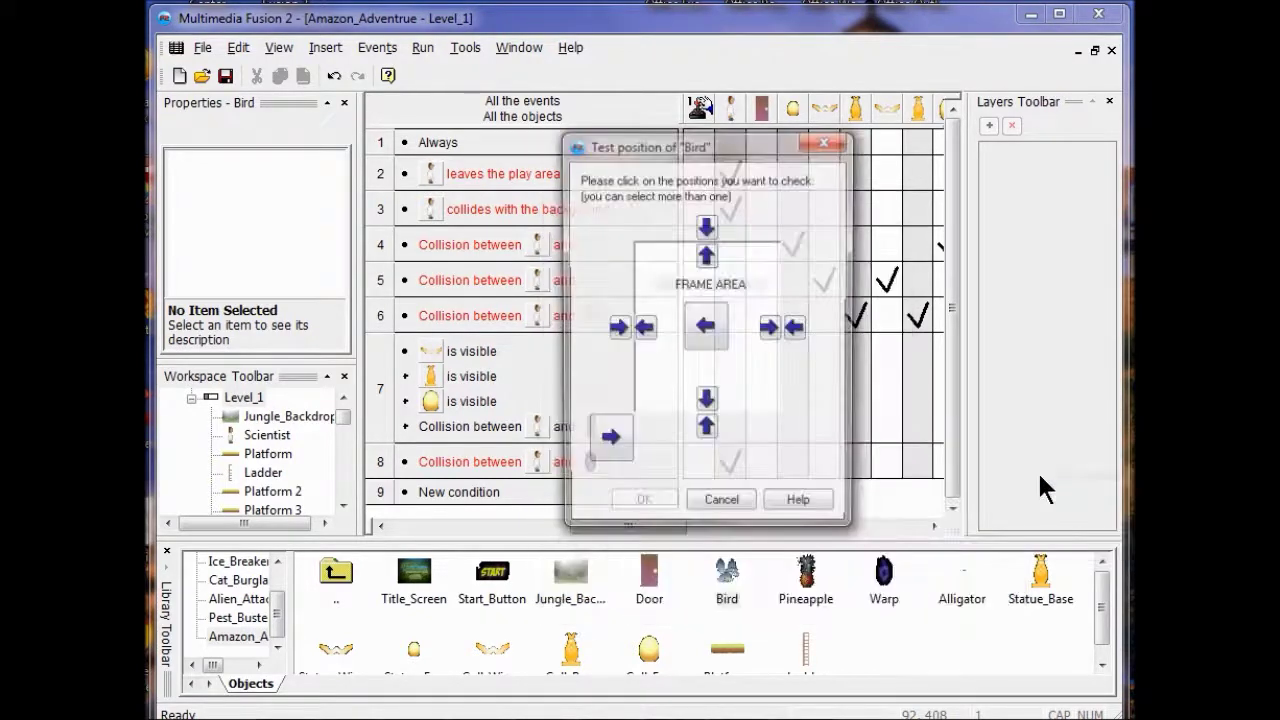
{"action": "left_click", "coordinate": [643, 328]}
{"action": "left_click", "coordinate": [706, 256]}
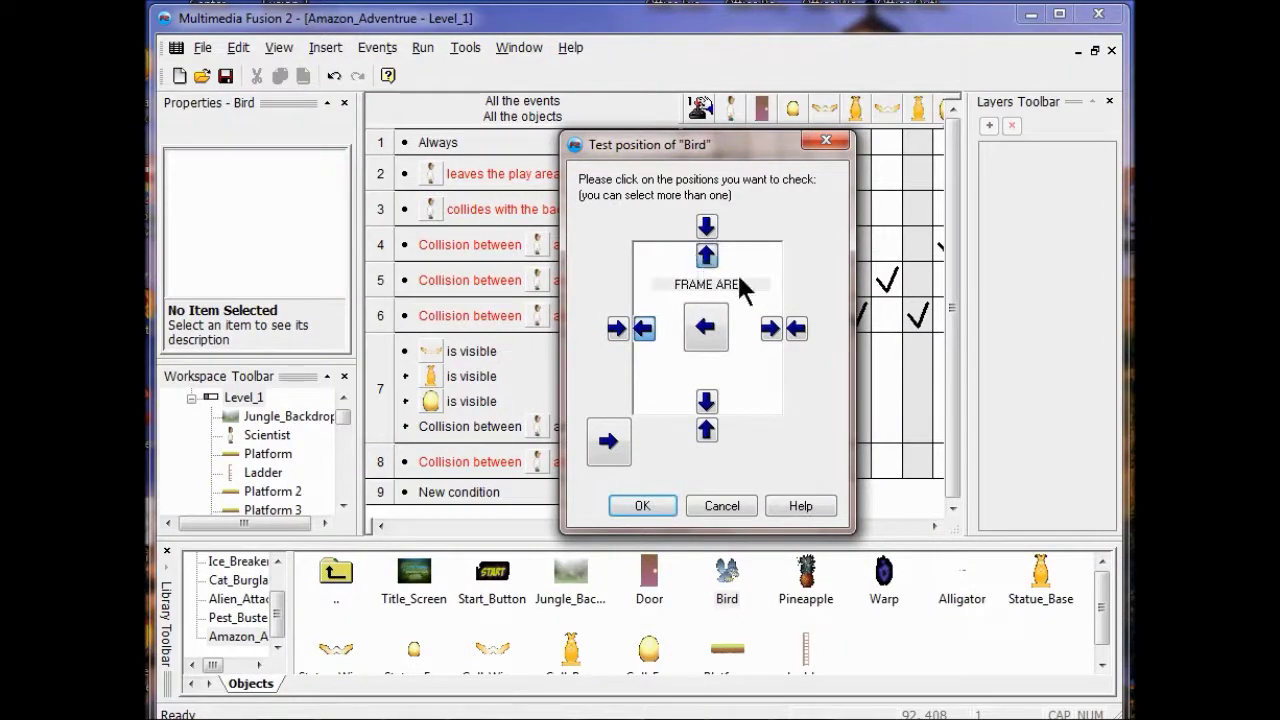
{"action": "left_click", "coordinate": [769, 330]}
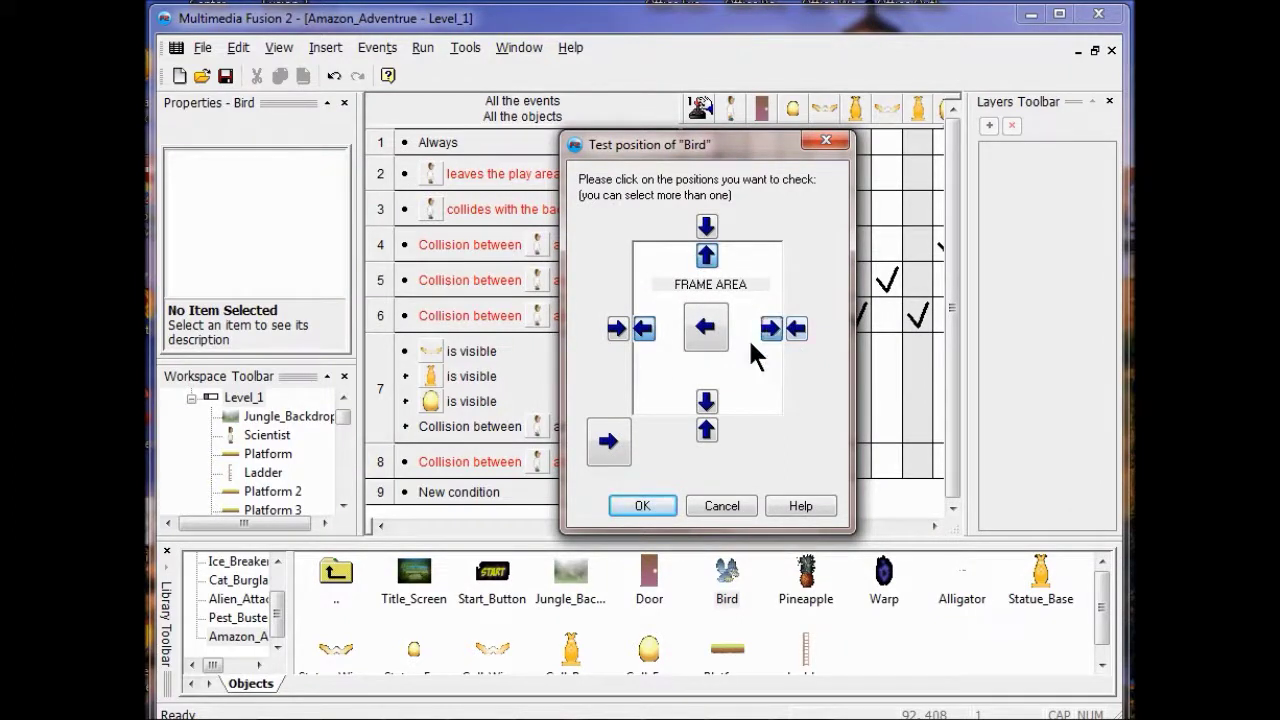
{"action": "left_click", "coordinate": [707, 401]}
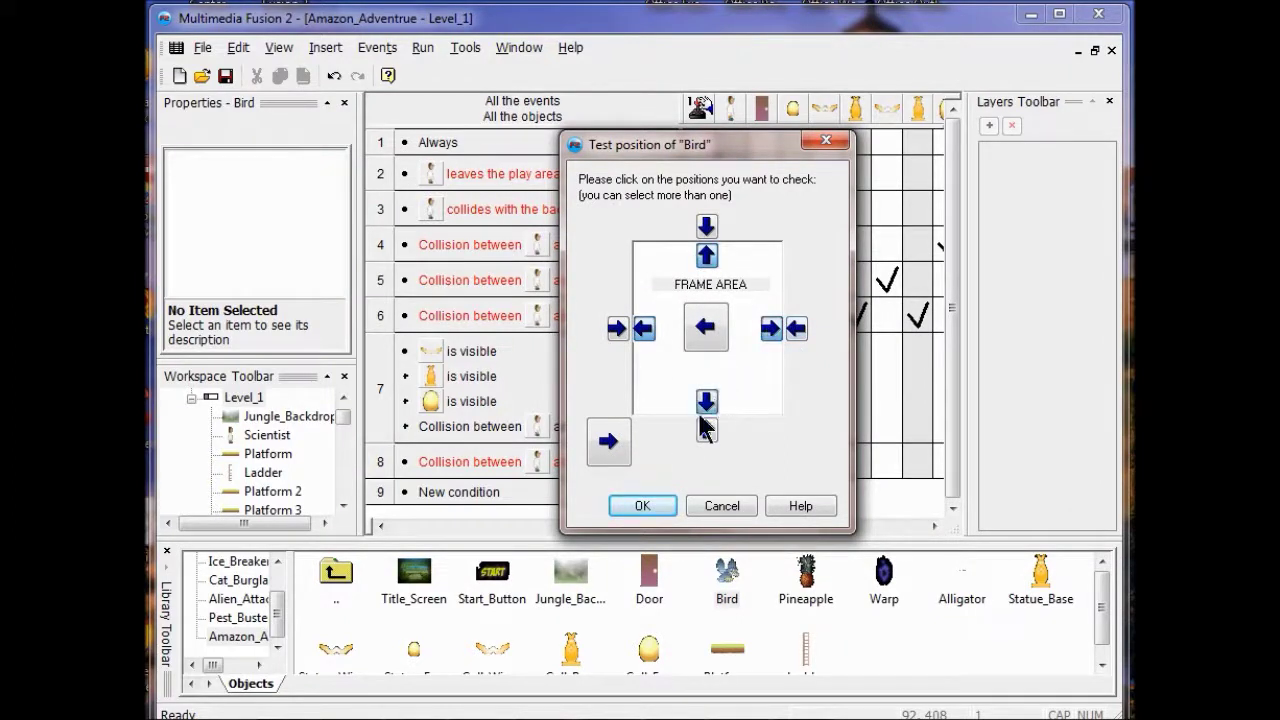
{"action": "left_click", "coordinate": [653, 496]}
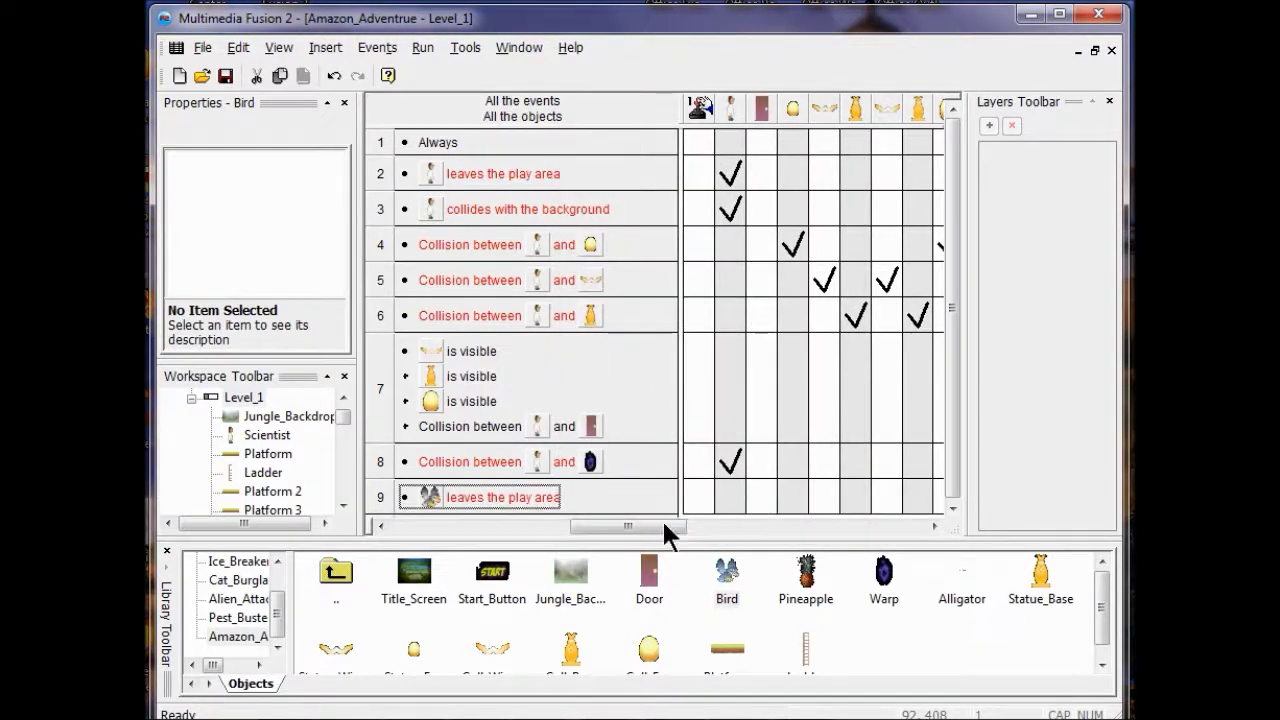
- Add an action reversing the Bird's movement to the event where it leaves the play area
{"action": "left_click_drag", "start_coordinate": [658, 528], "coordinate": [817, 531]}
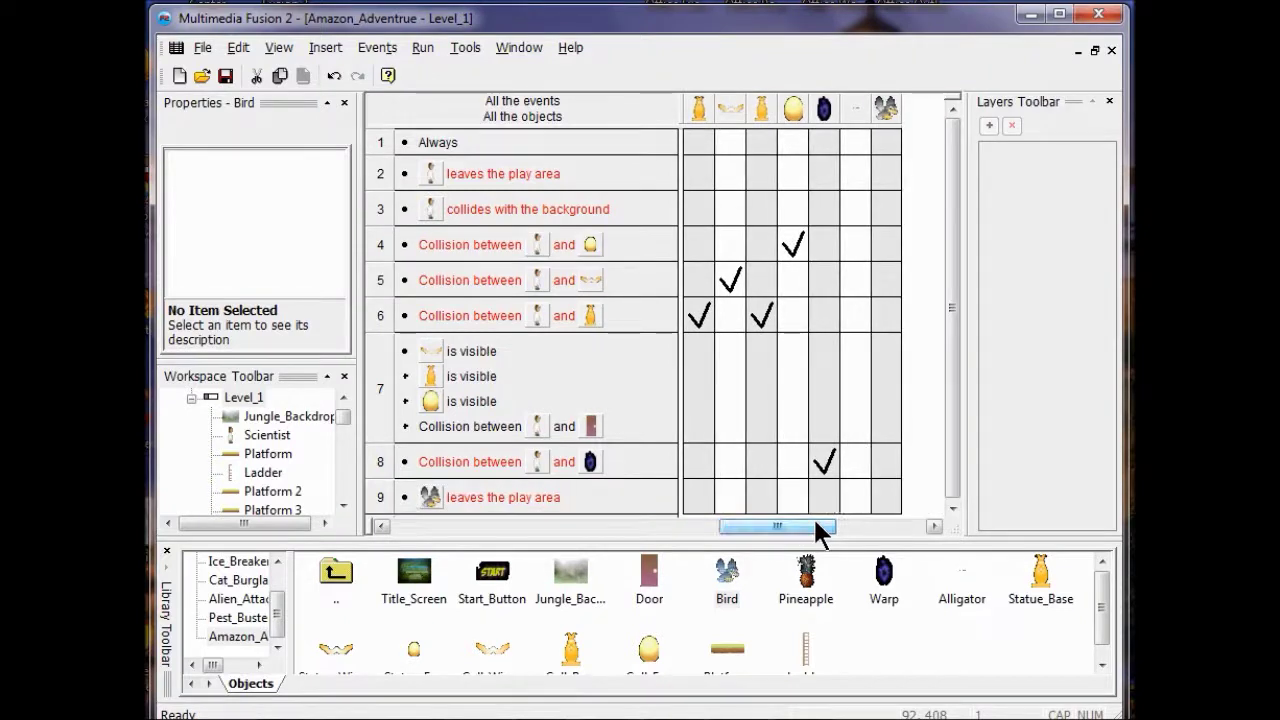
{"action": "left_click", "coordinate": [884, 497]}
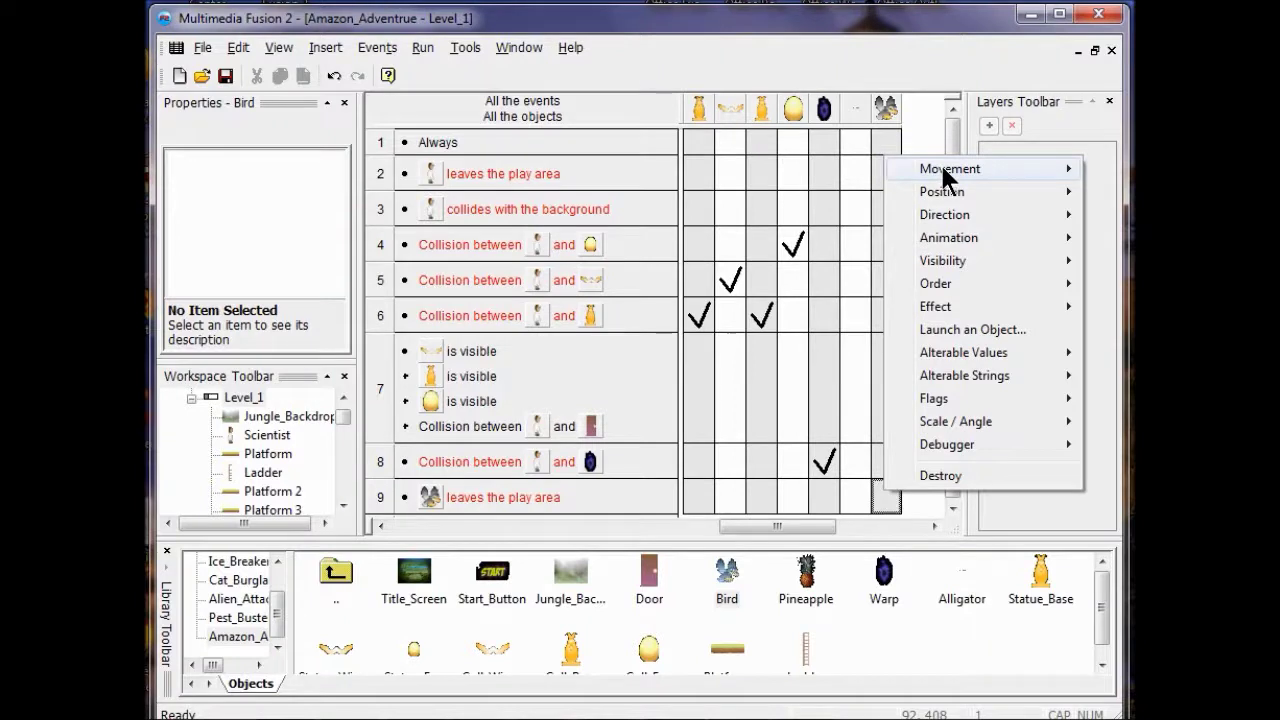
{"action": "mouse_move", "coordinate": [945, 177]}
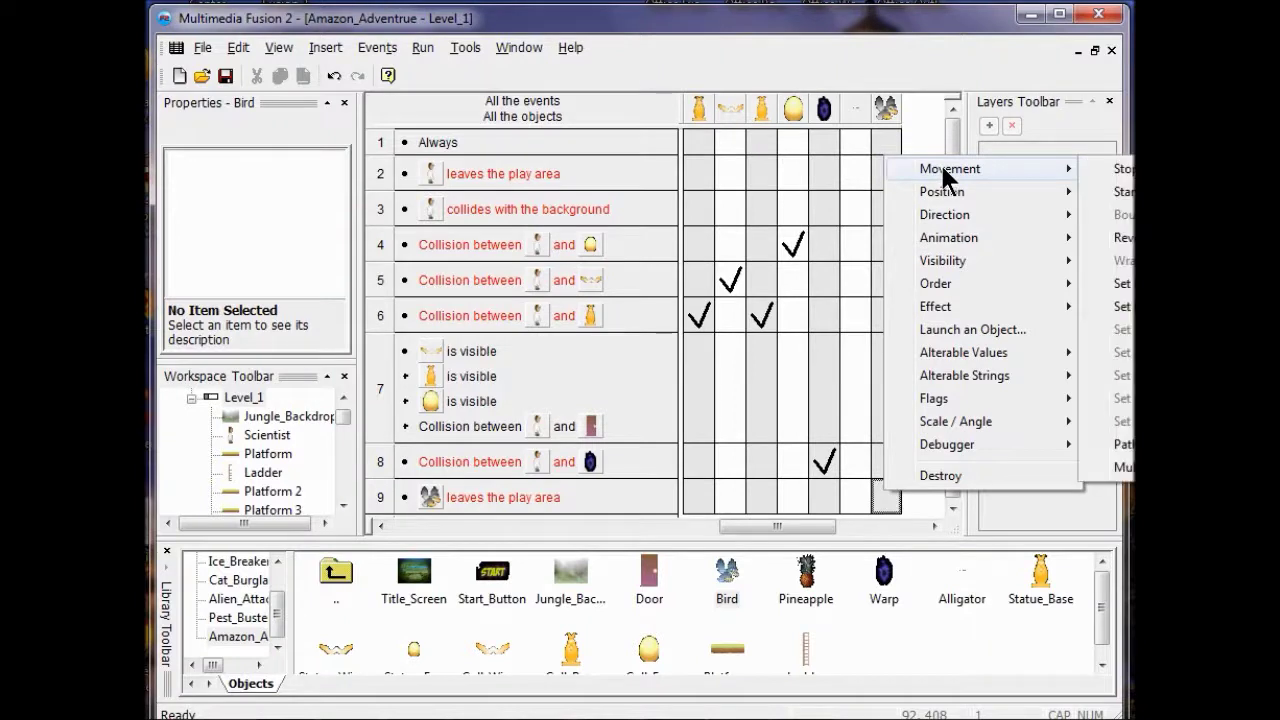
{"action": "left_click", "coordinate": [1118, 242]}
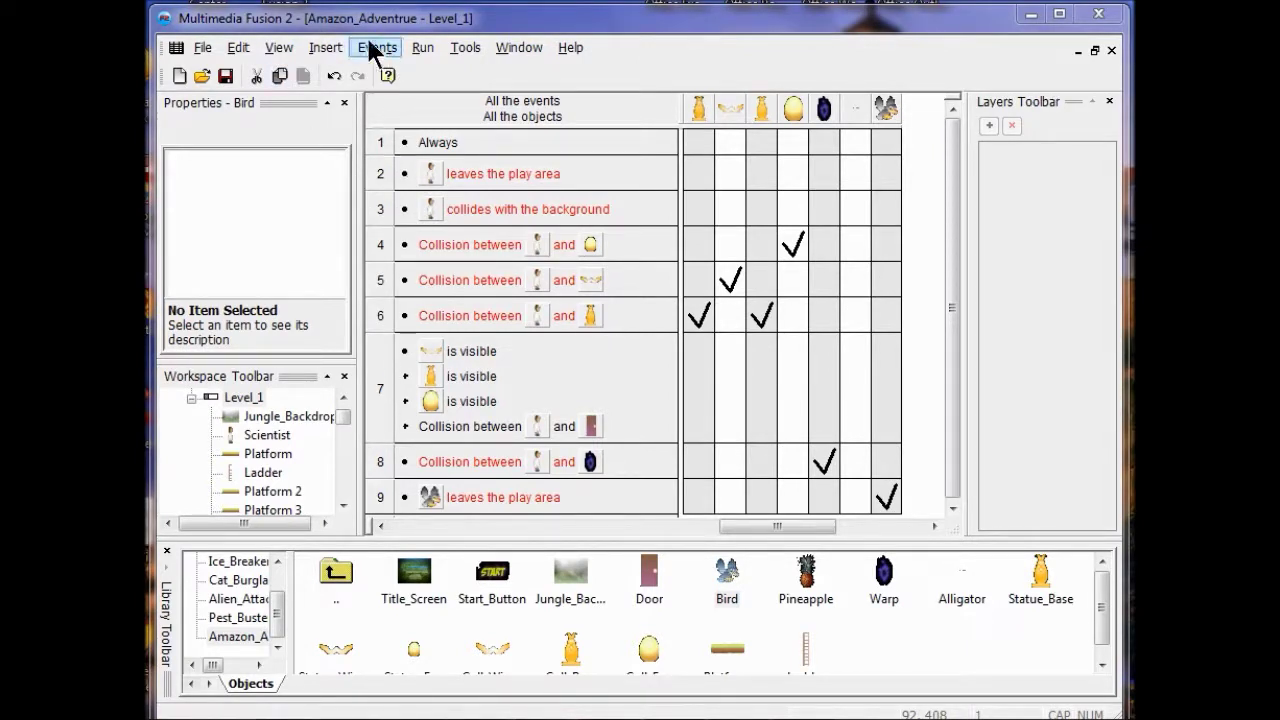
- Run the application and move the Scientist up across the platforms to check the Bird's flight, then close the test
{"action": "left_click", "coordinate": [429, 47]}
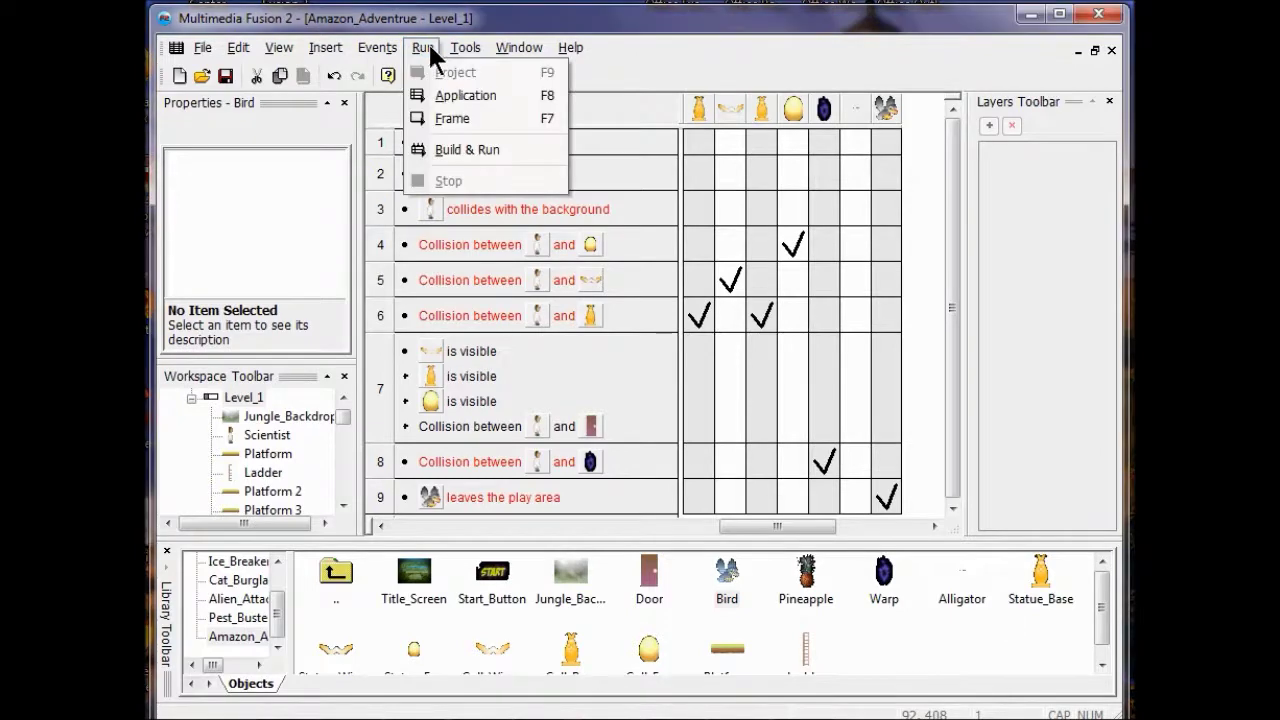
{"action": "left_click", "coordinate": [452, 93]}
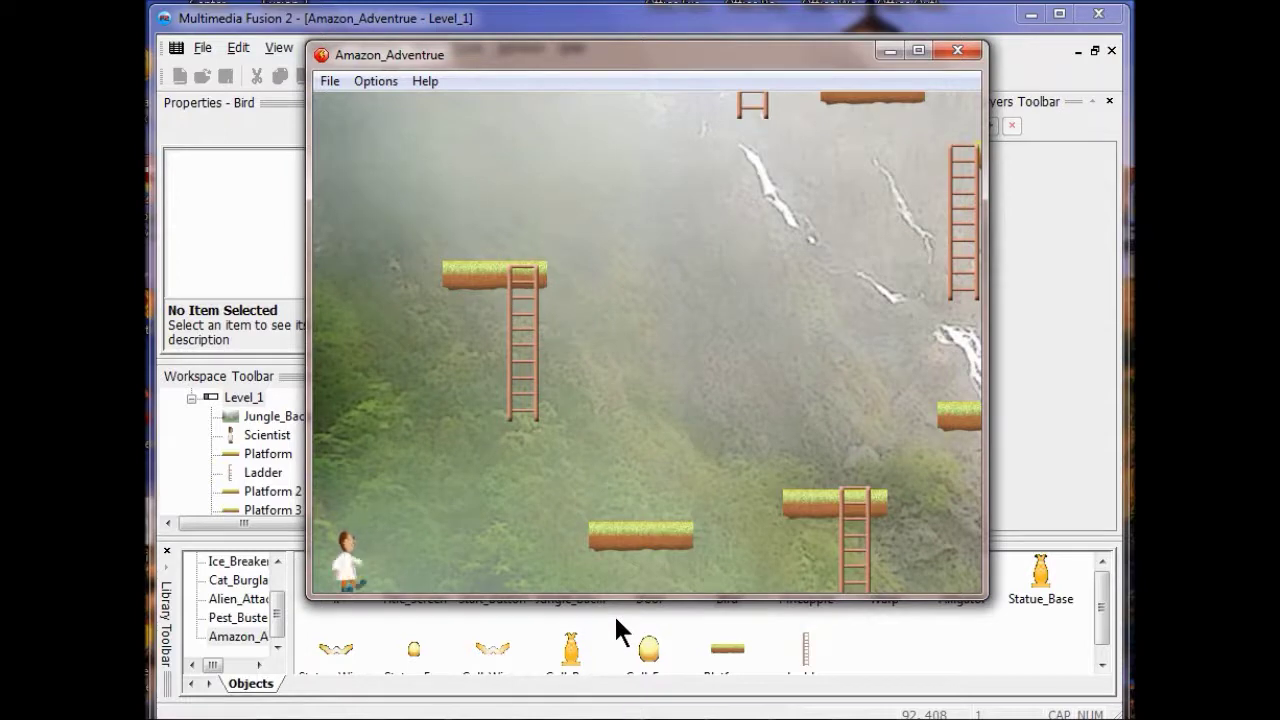
{"action": "key", "text": "Right"}
{"action": "key", "text": "Up"}
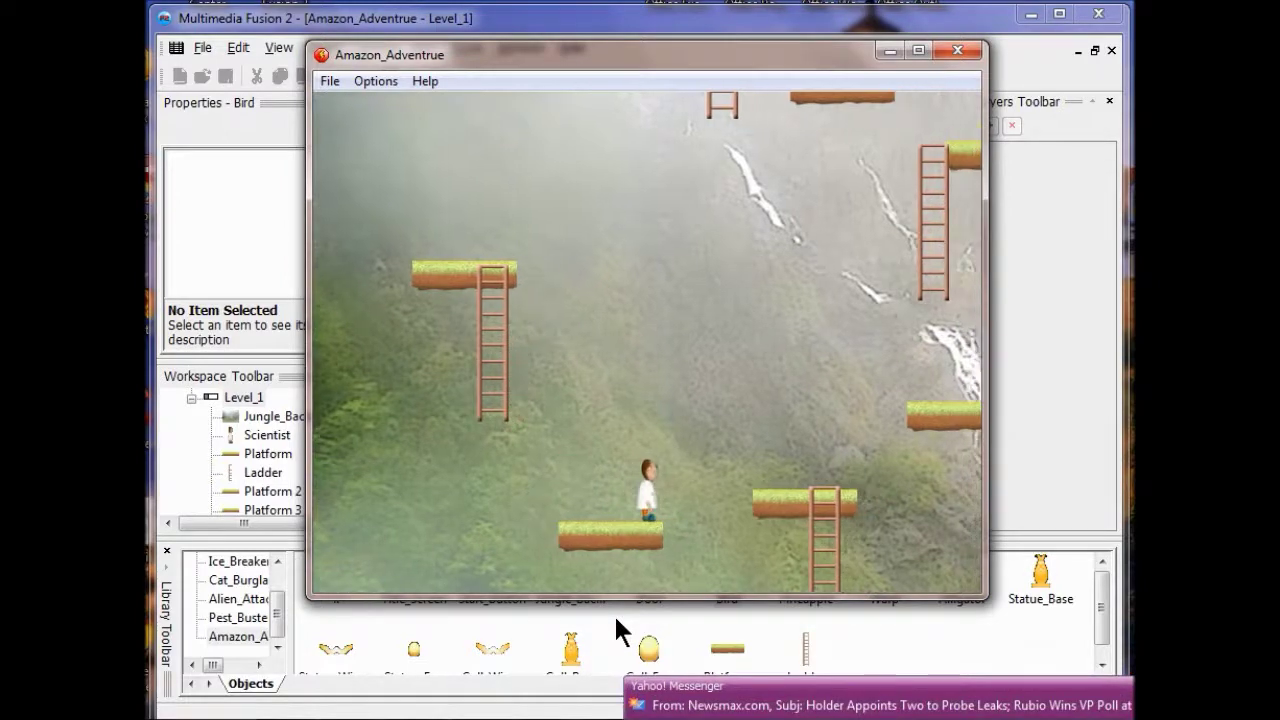
{"action": "key", "text": "Up"}
{"action": "key", "text": "Left"}
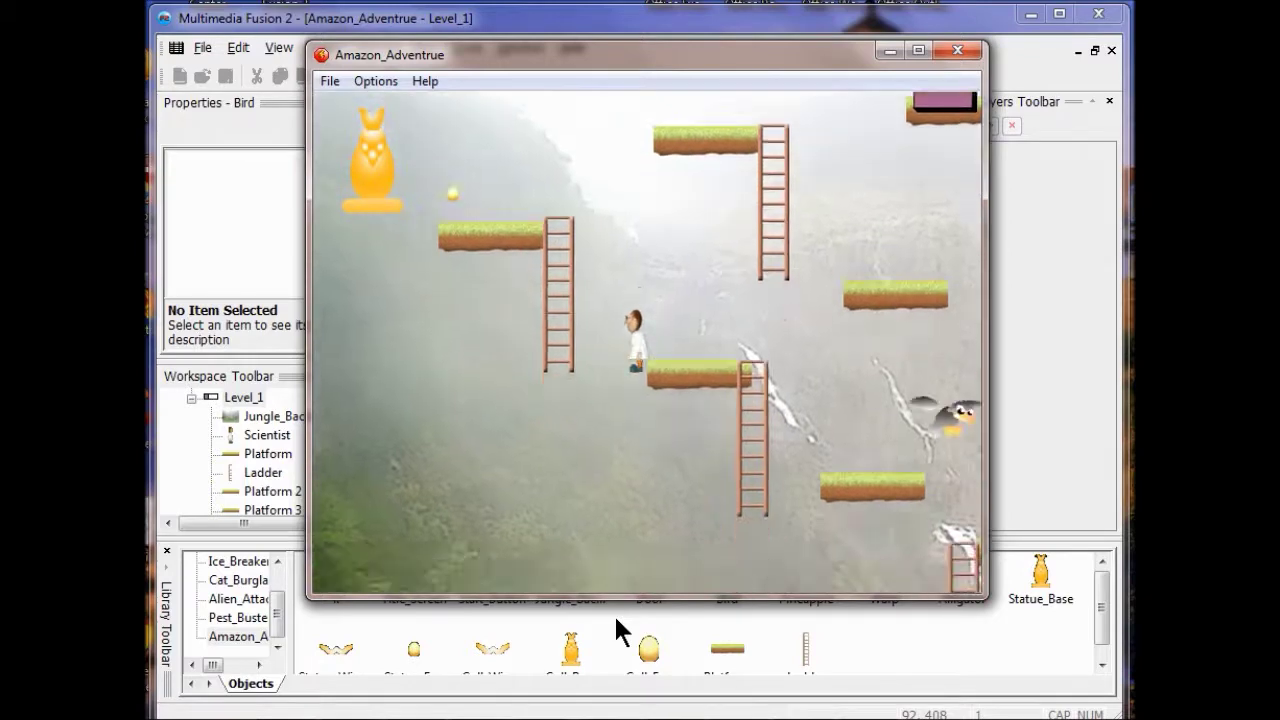
{"action": "key", "text": "Right"}
{"action": "key", "text": "alt+F4"}
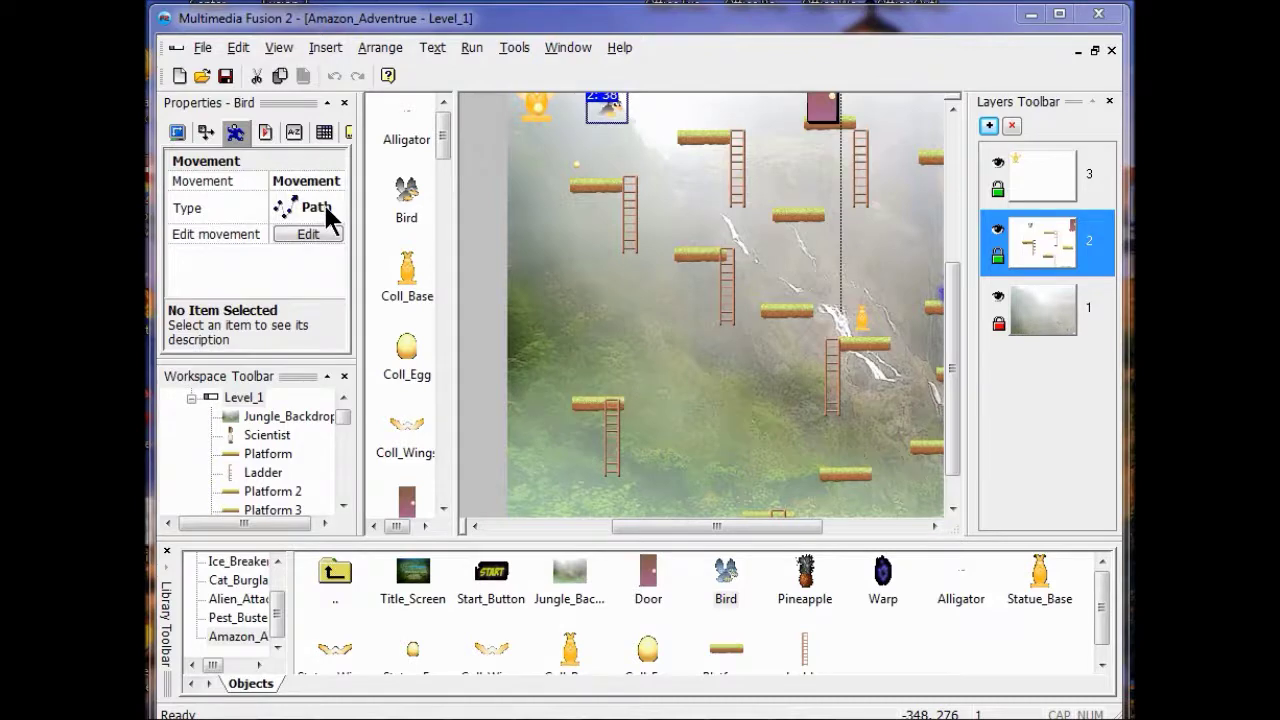
- Review the points of the Bird's path in its movement setup and close the setup
{"action": "left_click", "coordinate": [302, 232]}
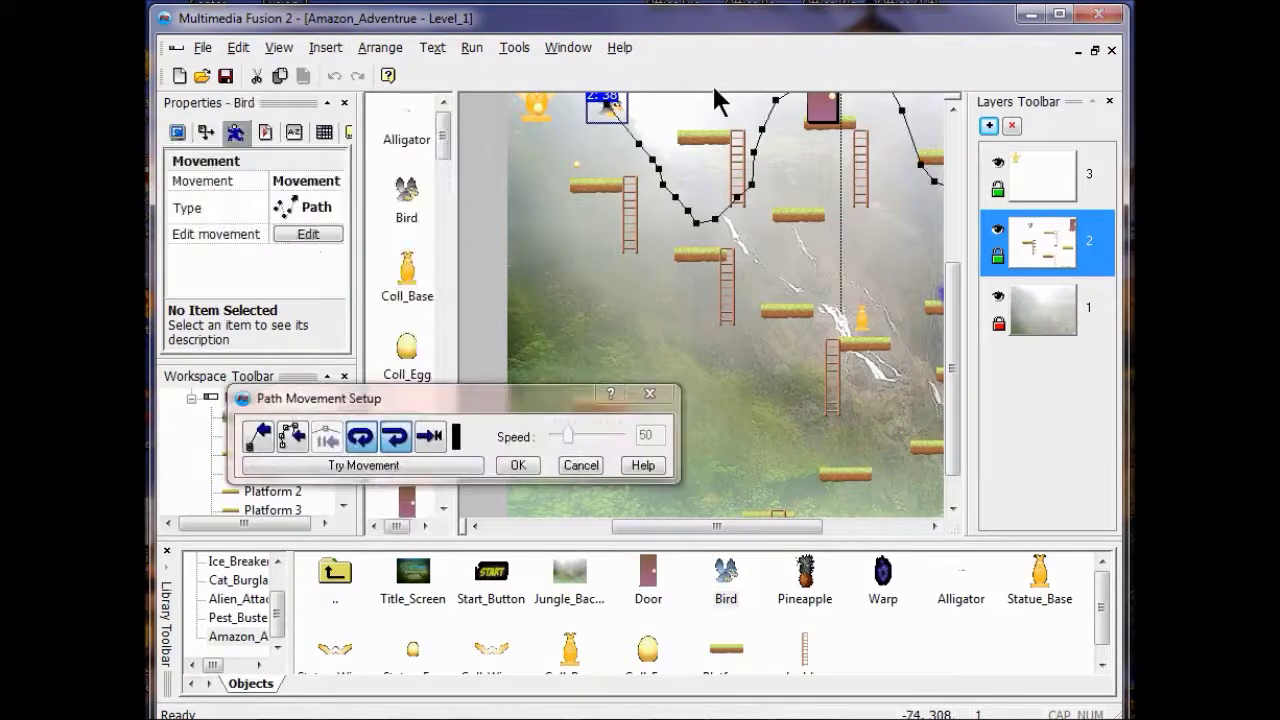
{"action": "left_click_drag", "start_coordinate": [601, 99], "coordinate": [805, 243]}
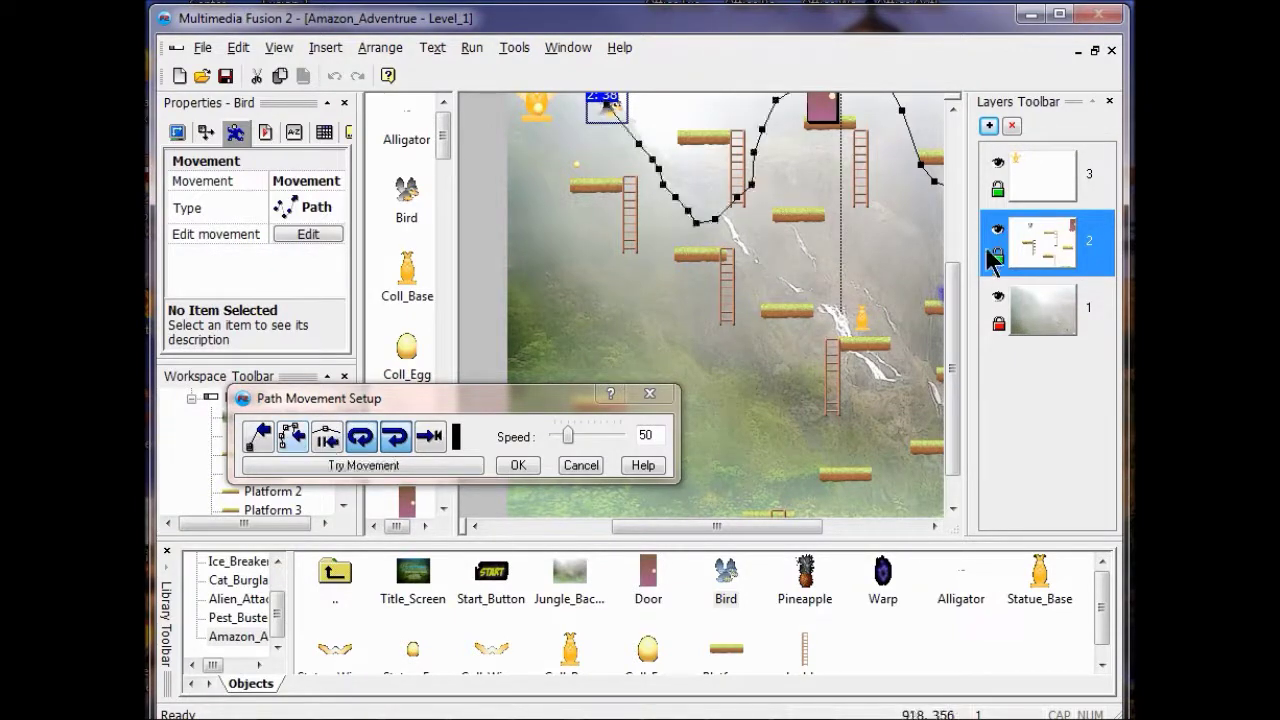
{"action": "left_click", "coordinate": [651, 393]}
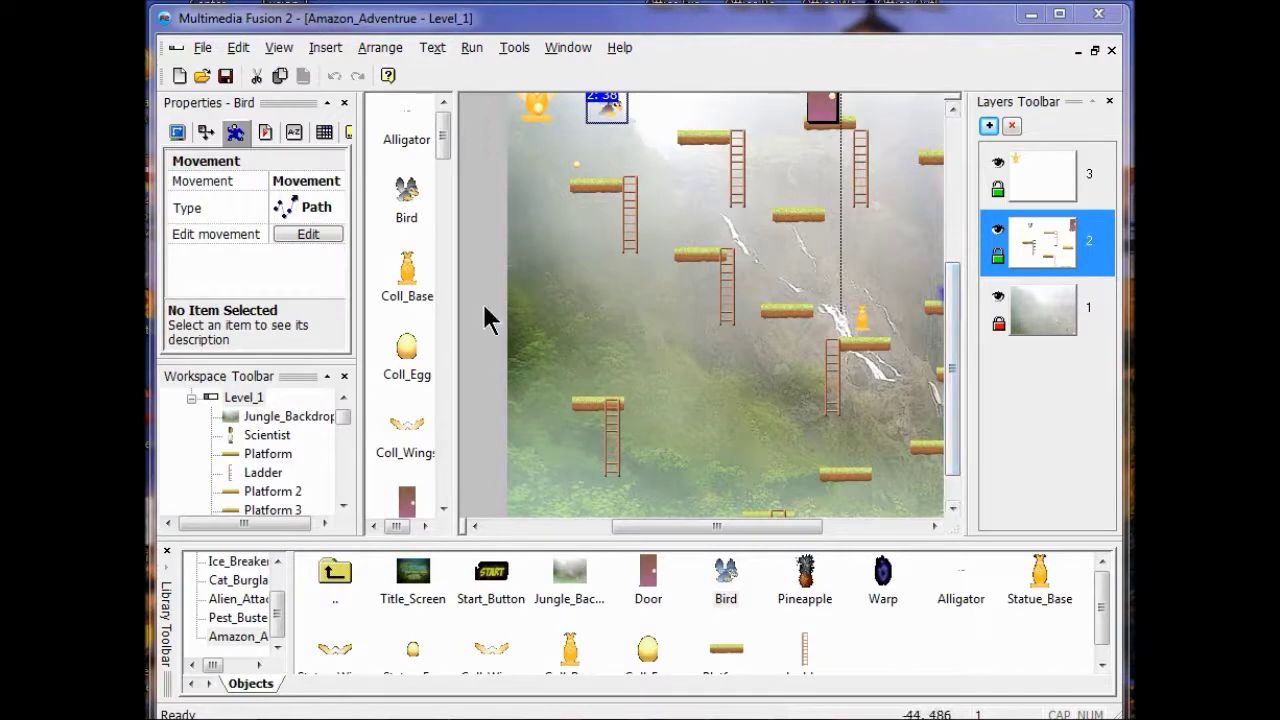
- Place the library's Pineapple outside the play area, just beyond the frame's left edge
{"action": "left_click", "coordinate": [805, 580]}
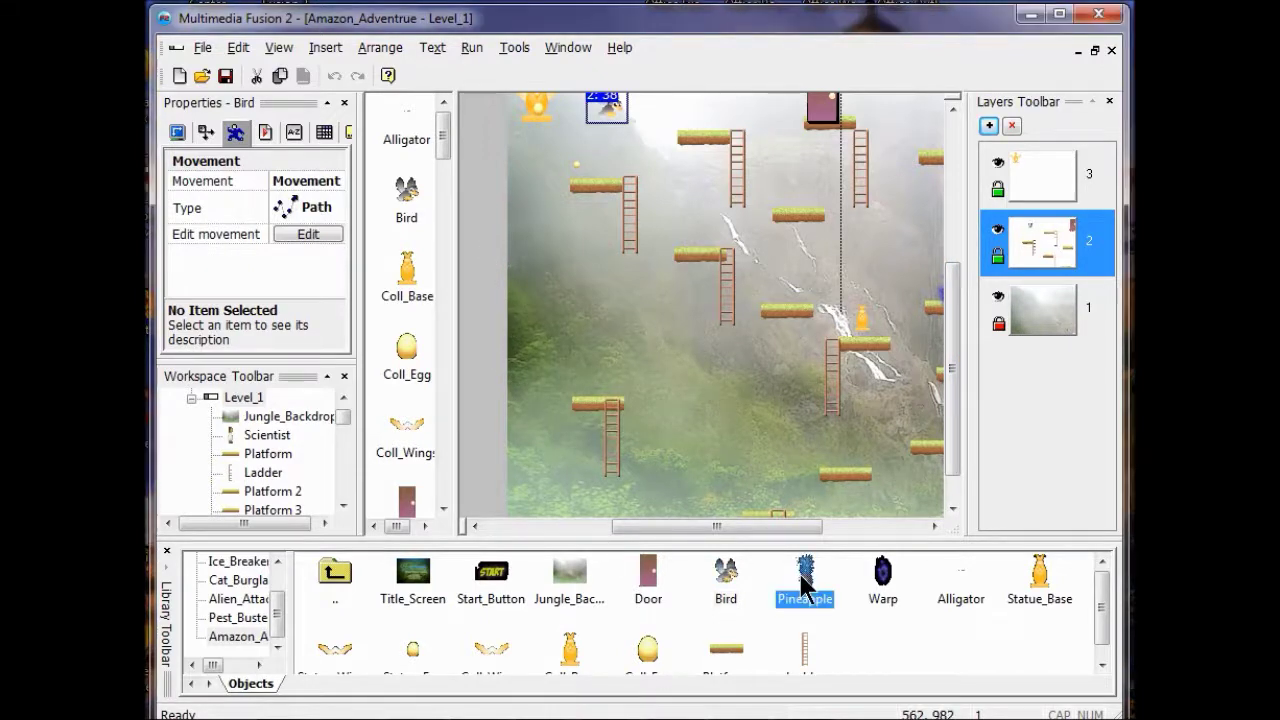
{"action": "left_click_drag", "start_coordinate": [800, 577], "coordinate": [530, 355]}
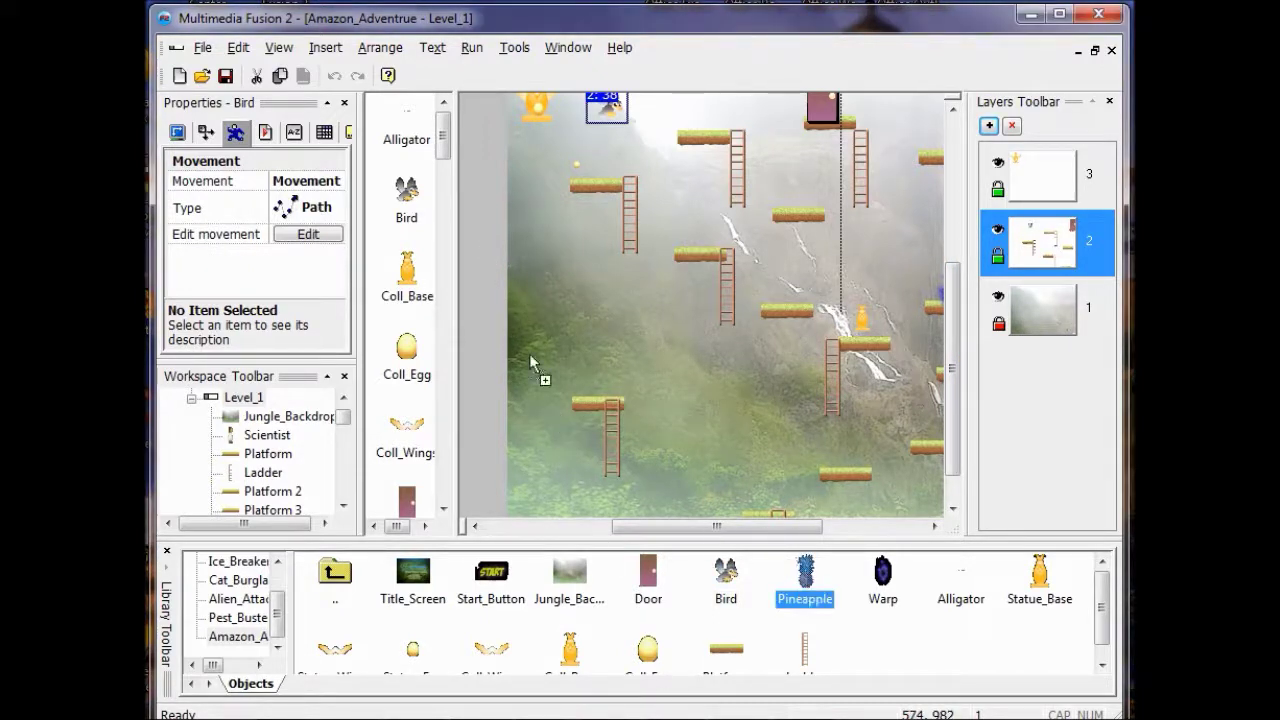
{"action": "left_click_drag", "start_coordinate": [486, 262], "coordinate": [483, 262]}
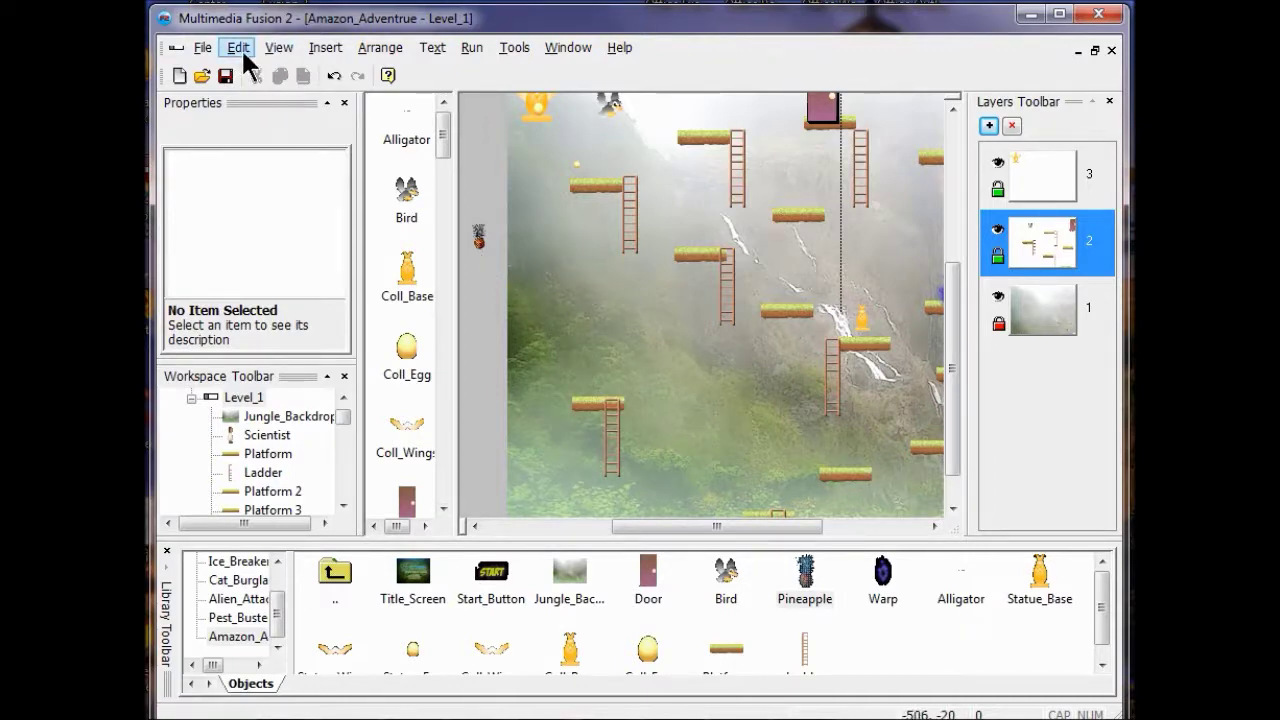
- Add a timer condition in the Event Editor that triggers every 1 second
{"action": "left_click", "coordinate": [278, 48]}
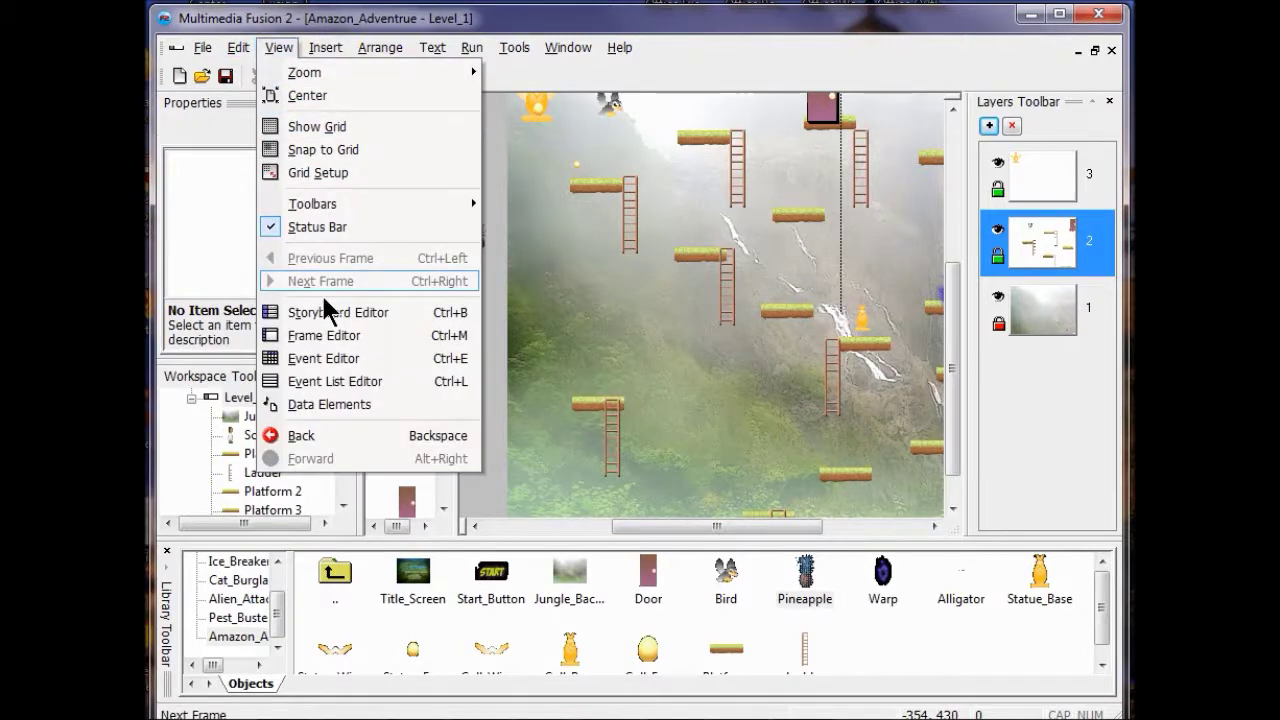
{"action": "left_click", "coordinate": [329, 351]}
{"action": "left_click", "coordinate": [953, 506]}
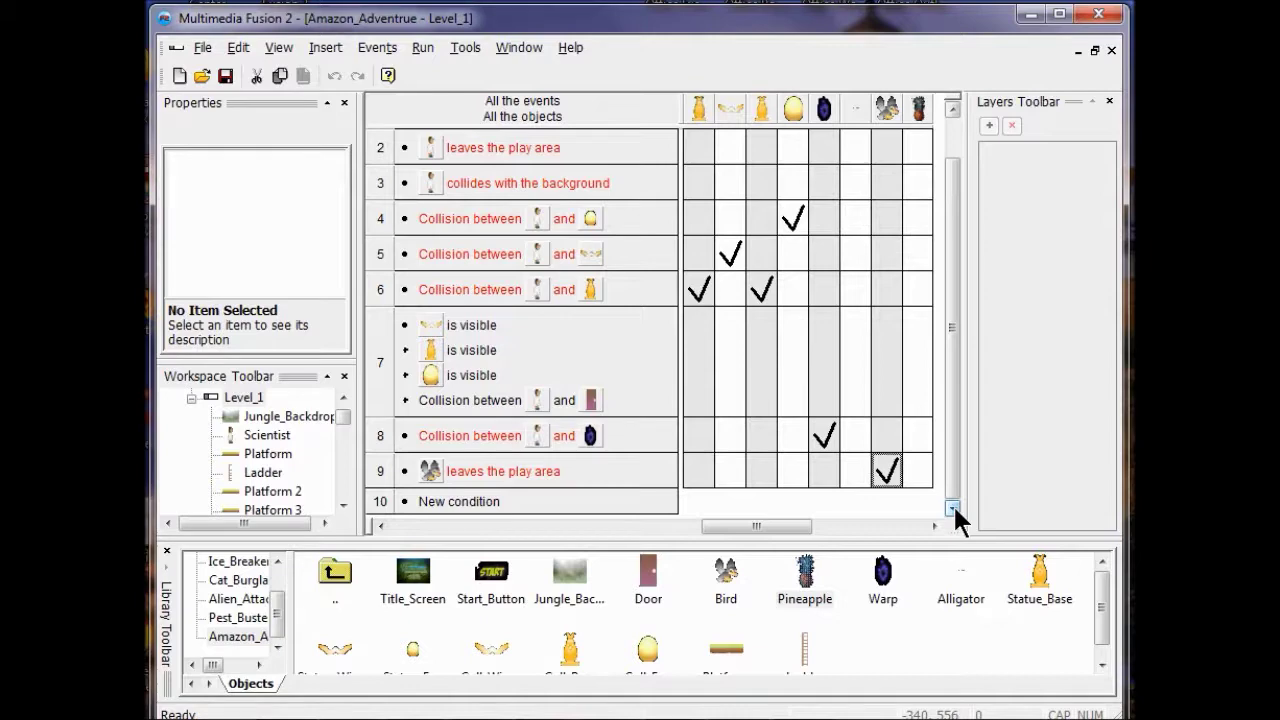
{"action": "double_click", "coordinate": [484, 498]}
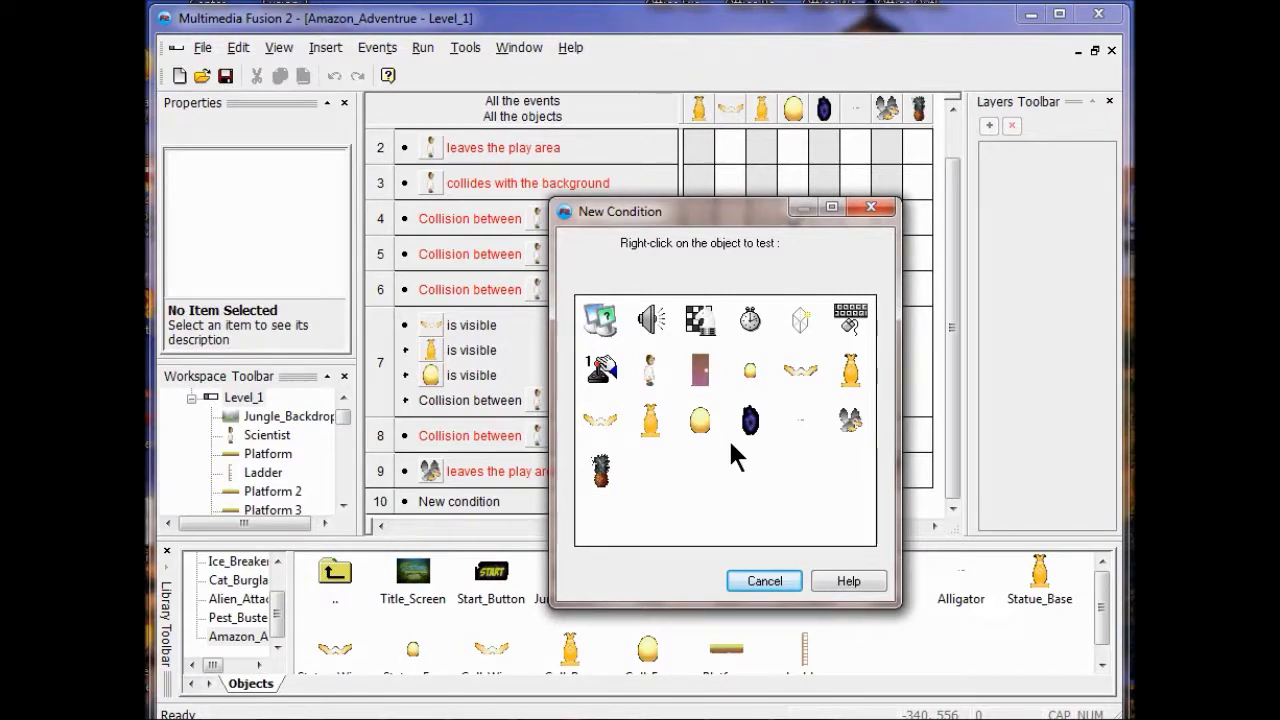
{"action": "right_click", "coordinate": [757, 312]}
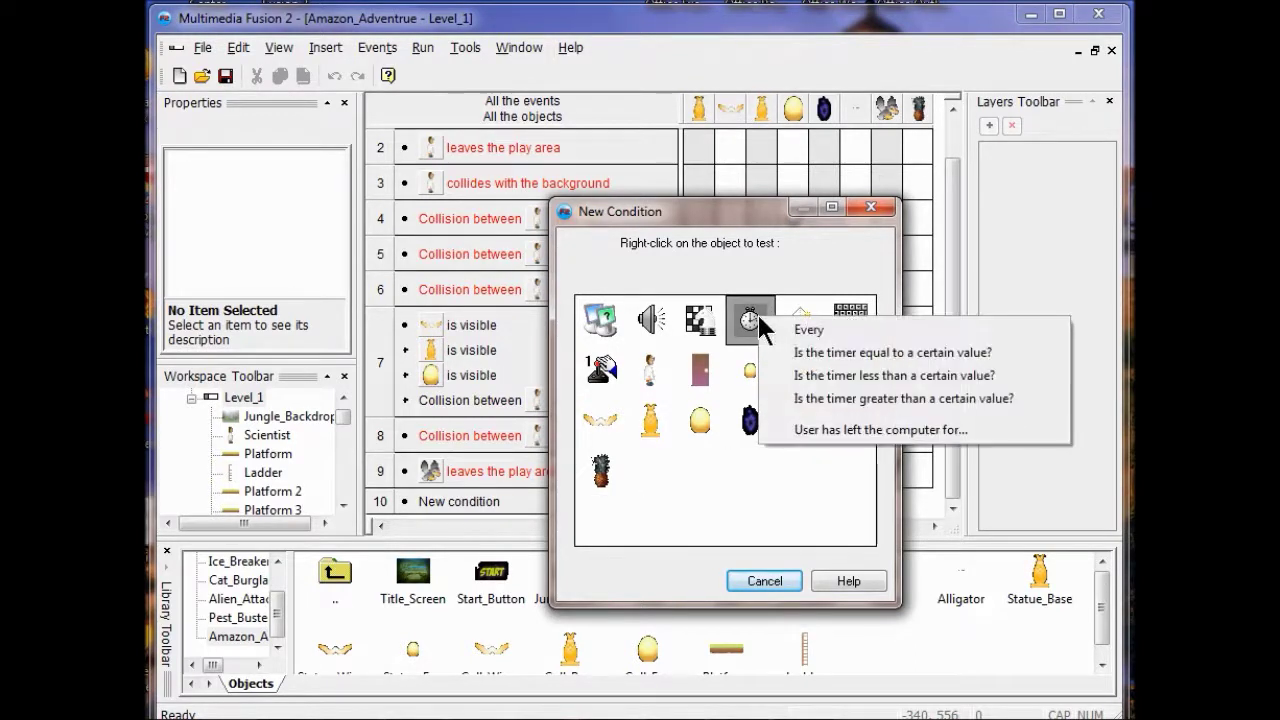
{"action": "left_click", "coordinate": [788, 329]}
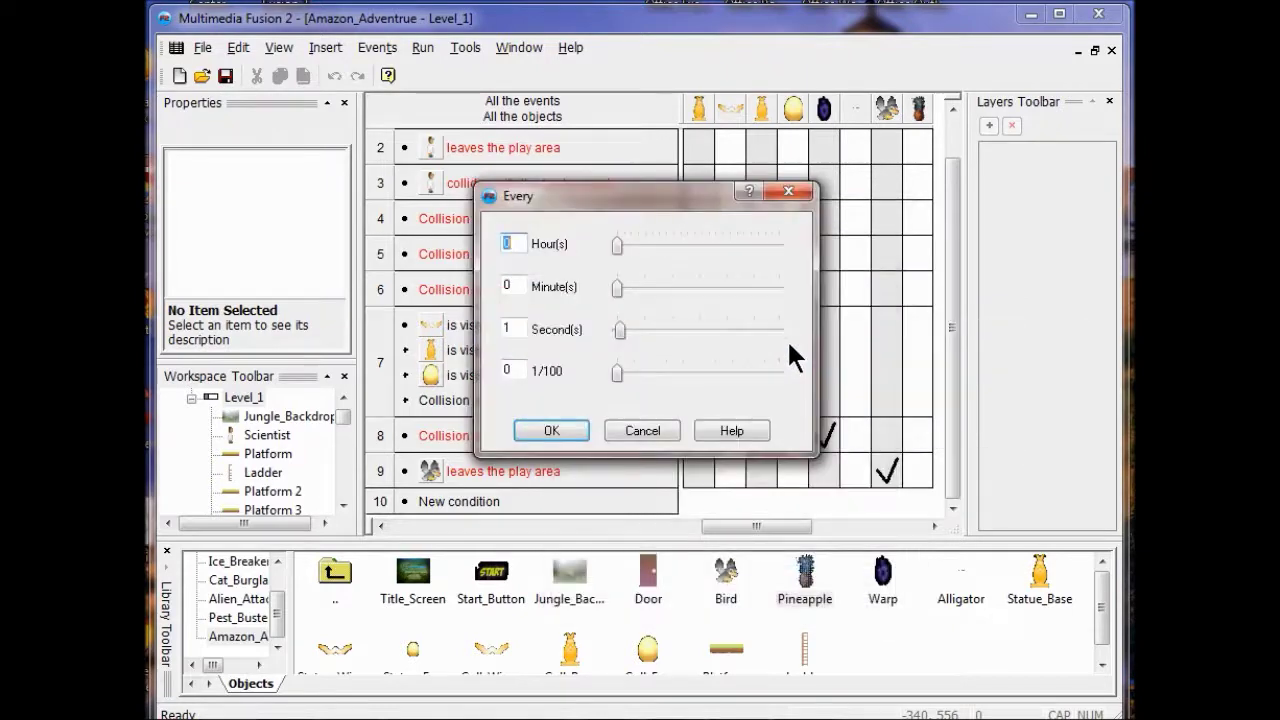
{"action": "left_click", "coordinate": [549, 430]}
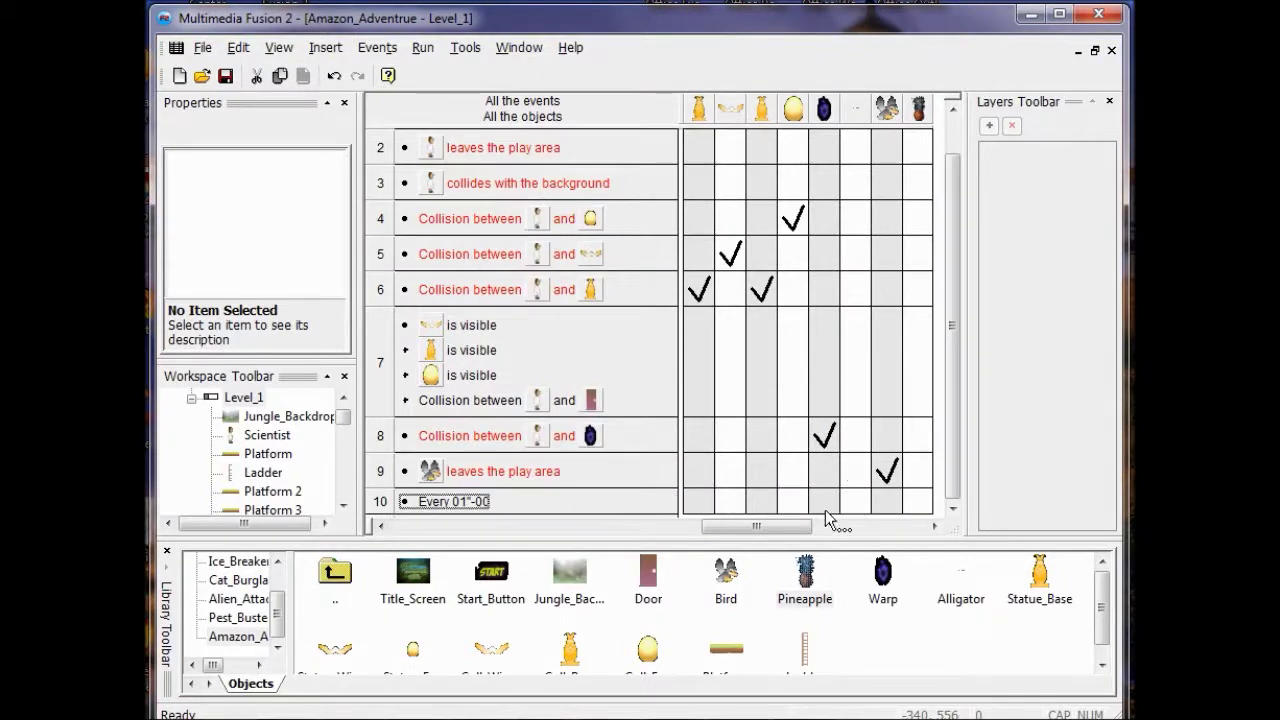
- Add a Create object action to the every-second event and choose the Pineapple as the object
{"action": "left_click_drag", "start_coordinate": [807, 527], "coordinate": [595, 520]}
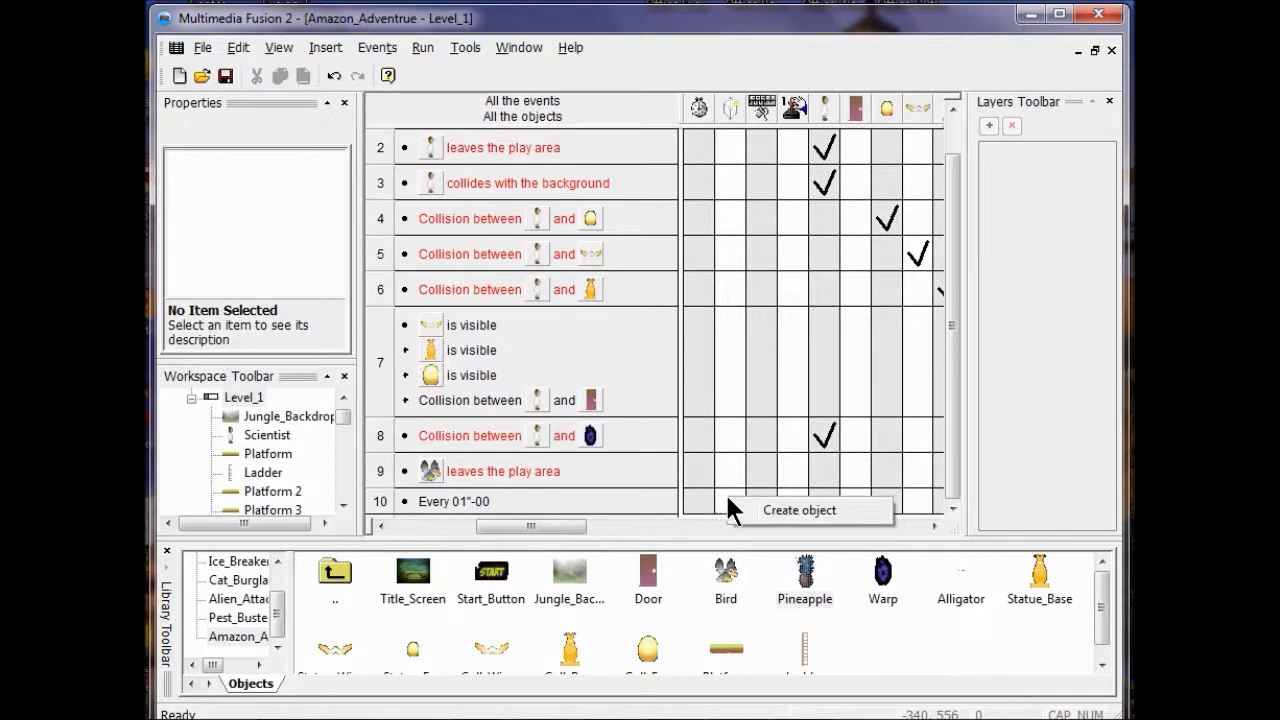
{"action": "left_click", "coordinate": [763, 507]}
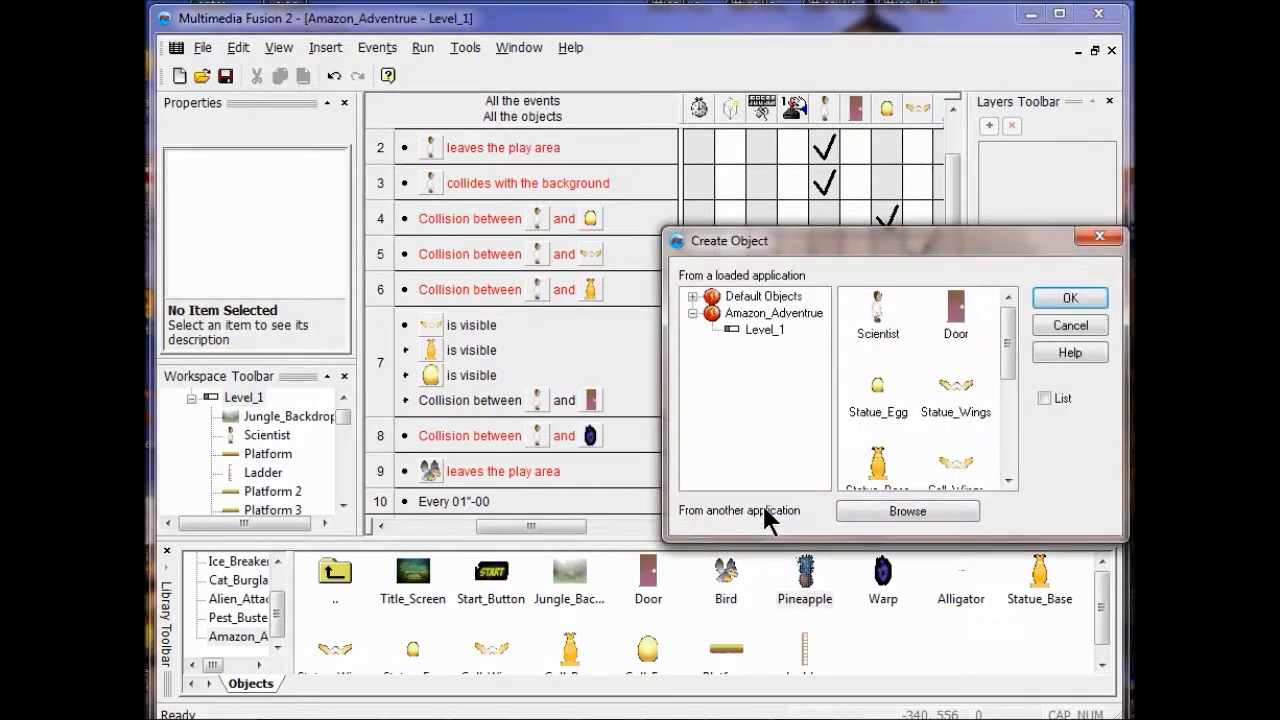
{"action": "left_click_drag", "start_coordinate": [1010, 371], "coordinate": [1011, 455]}
{"action": "left_click", "coordinate": [956, 458]}
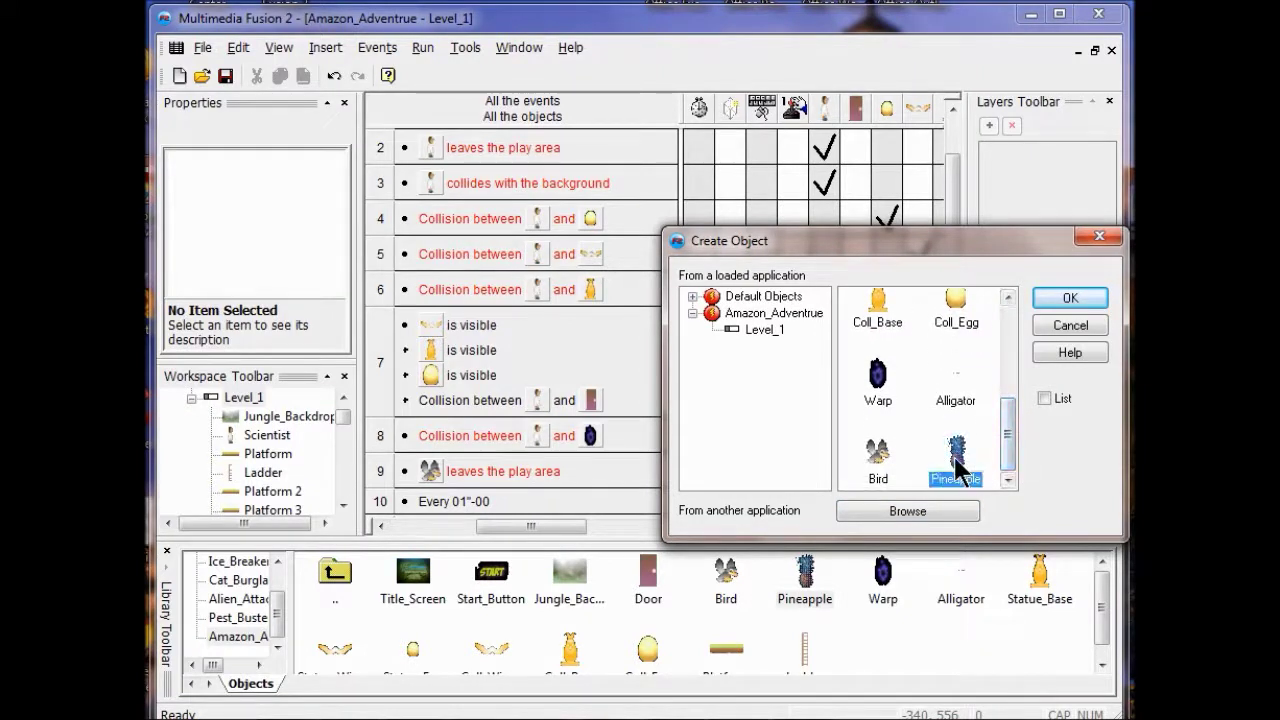
{"action": "left_click", "coordinate": [1068, 300]}
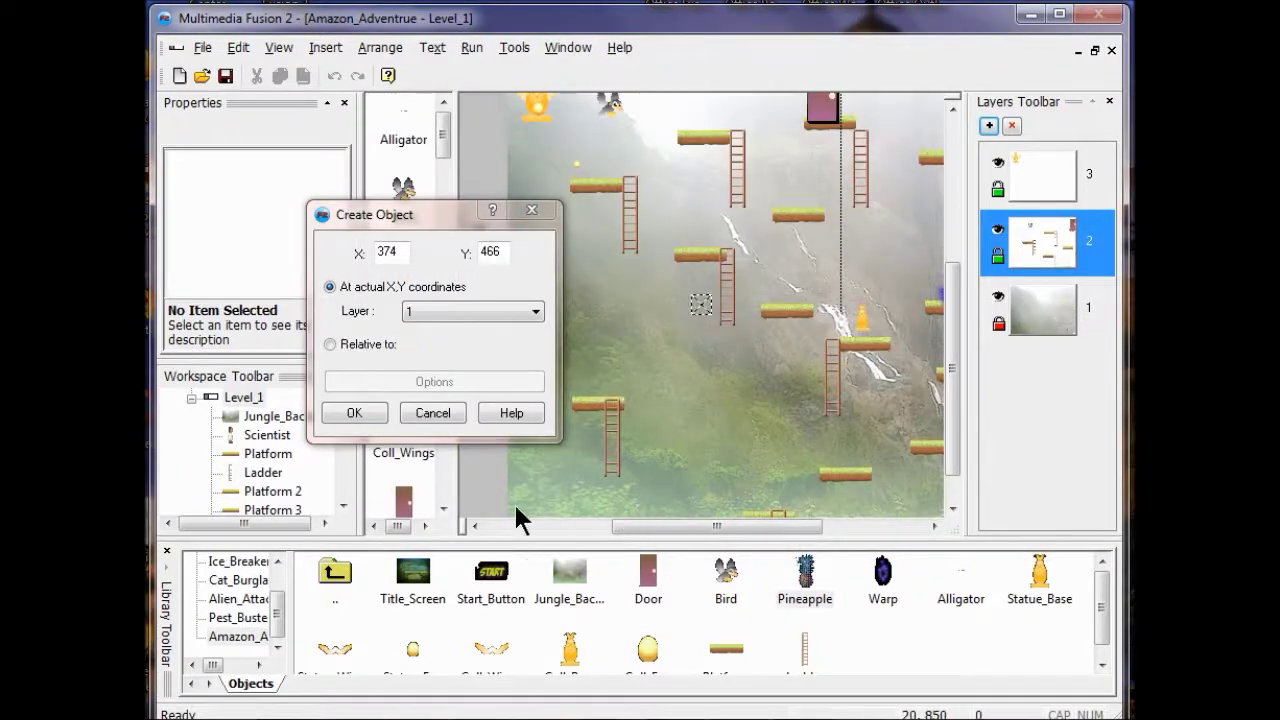
- Set the Pineapple's creation position to X 0, Y 0 relative to the Bird and confirm the action
{"action": "double_click", "coordinate": [388, 252]}
{"action": "type", "text": "0"}
{"action": "left_click_drag", "start_coordinate": [498, 252], "coordinate": [475, 250]}
{"action": "type", "text": "0"}
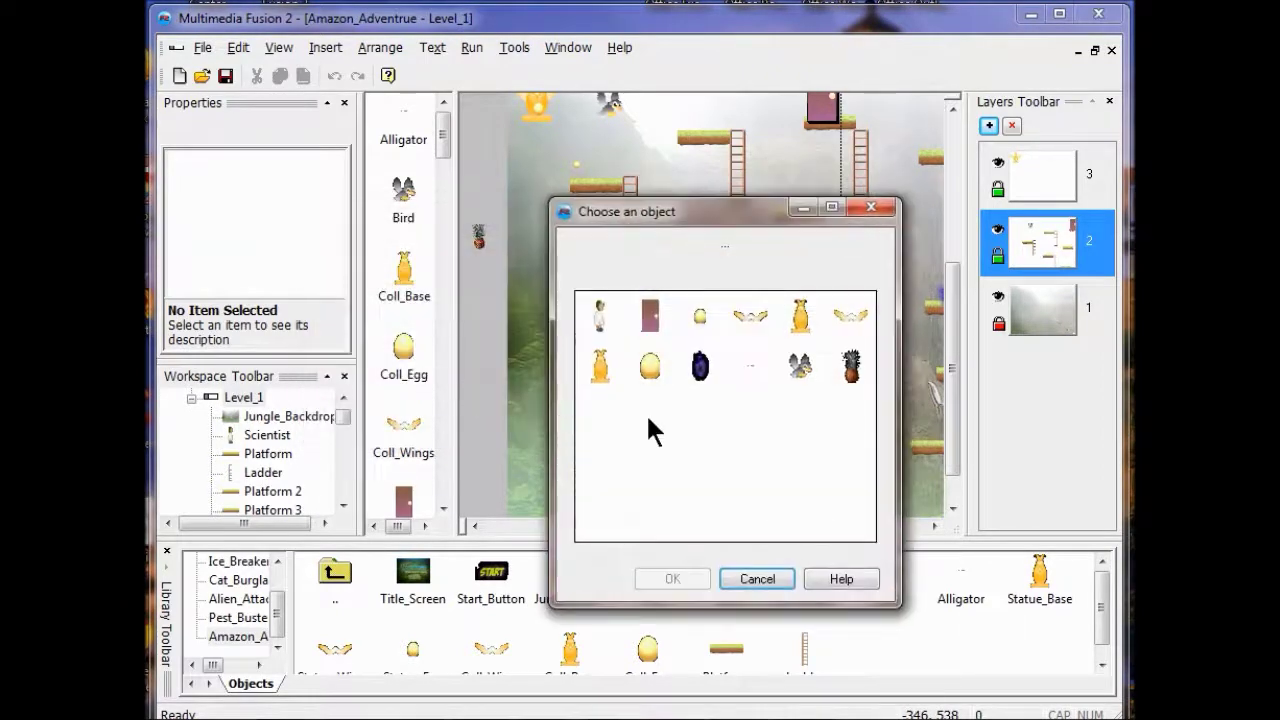
{"action": "left_click", "coordinate": [805, 370]}
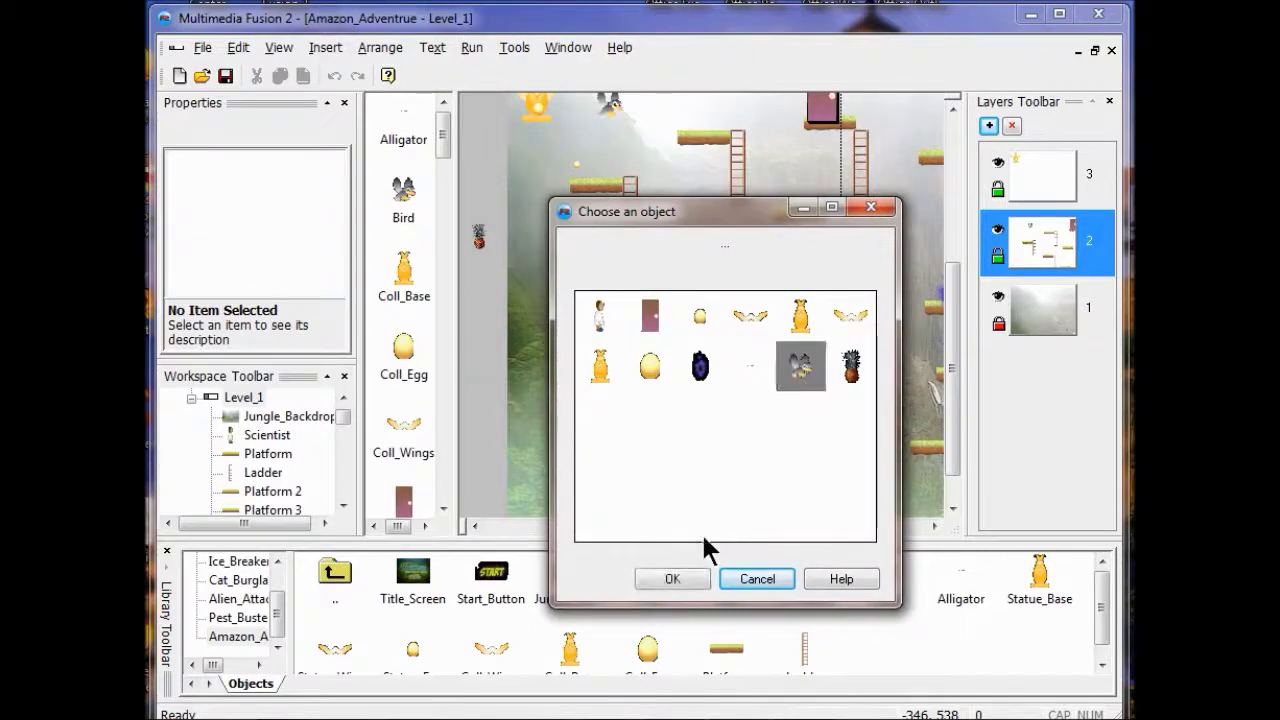
{"action": "left_click", "coordinate": [669, 580]}
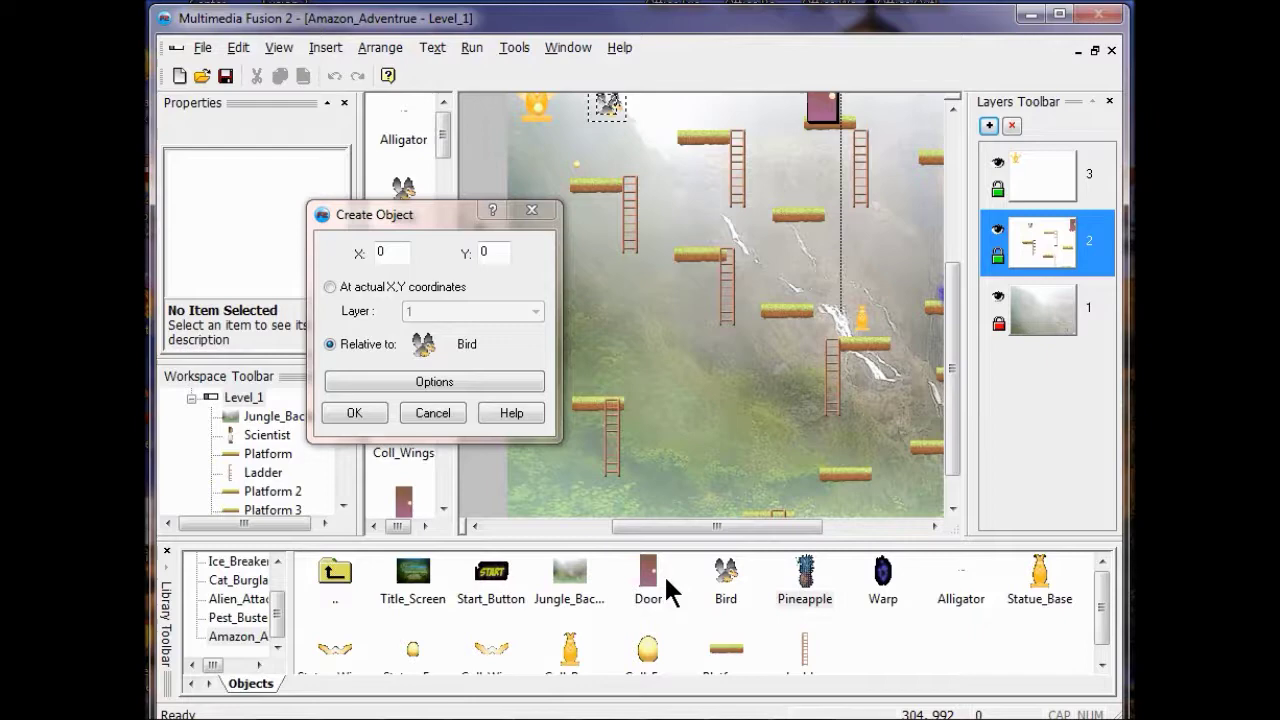
{"action": "left_click", "coordinate": [352, 414]}
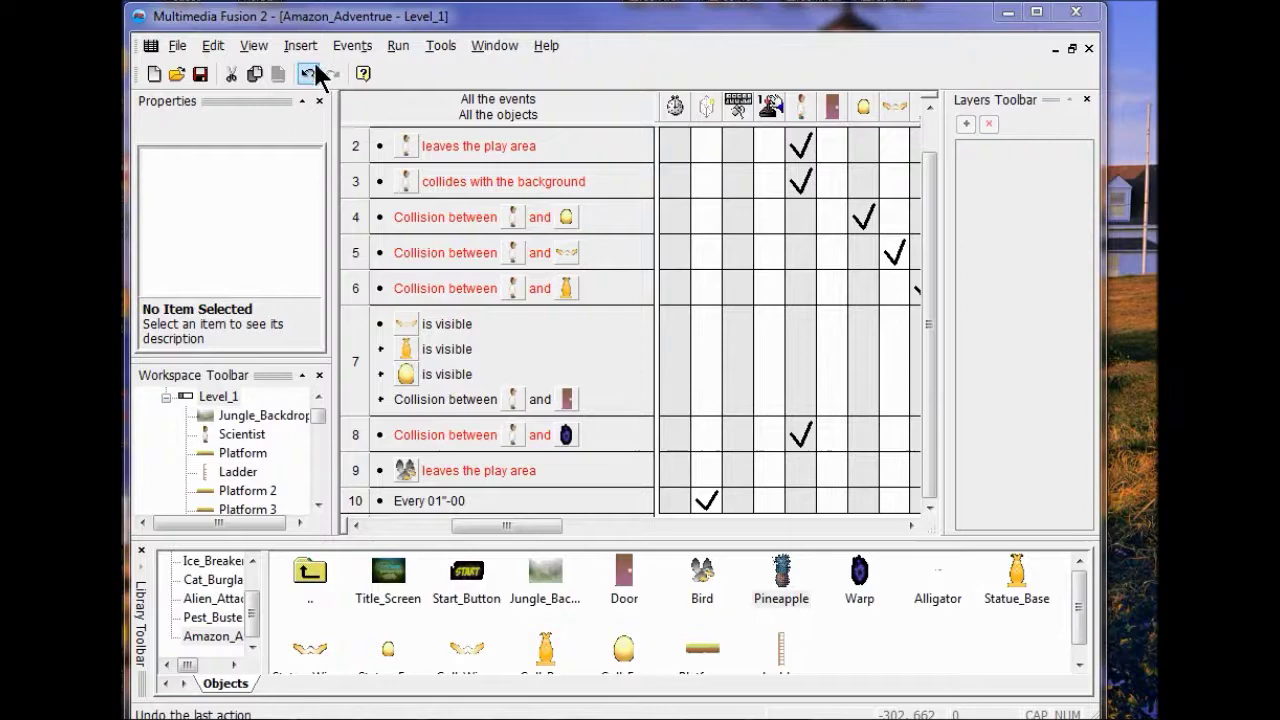
- Set the runtime option for inactivating the Bird when too far from the window to No in Level_1
{"action": "double_click", "coordinate": [218, 395]}
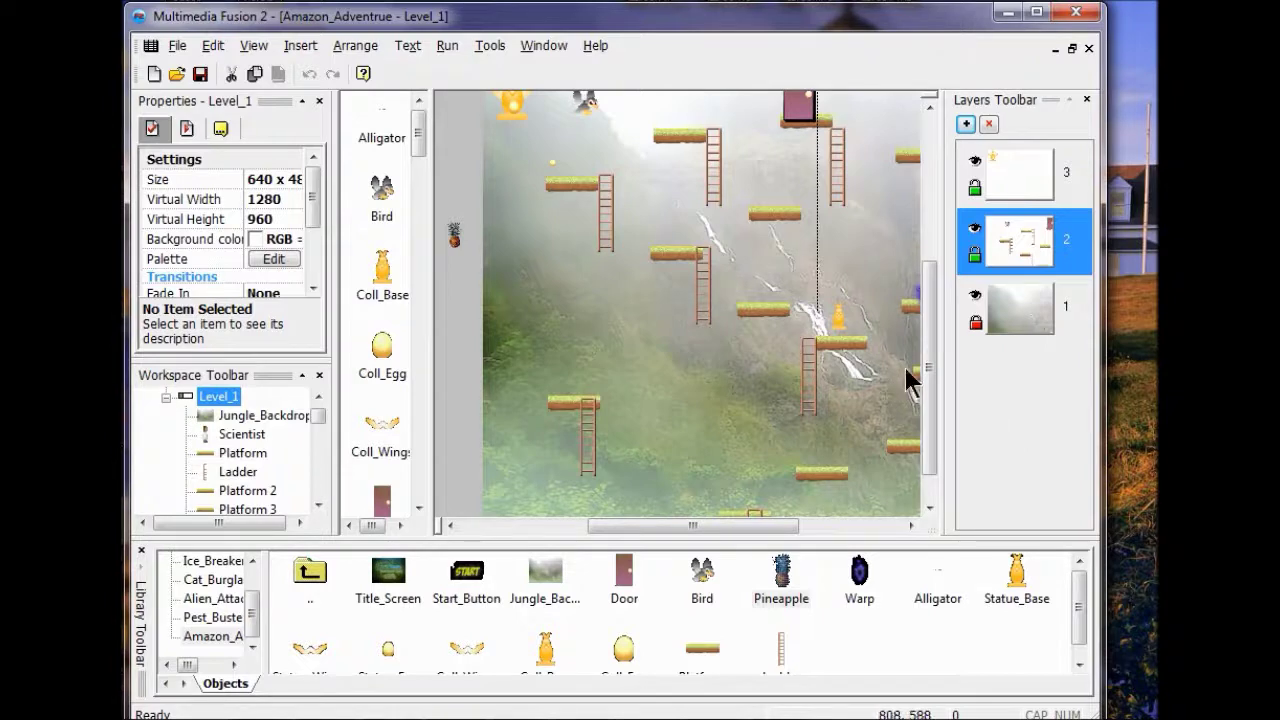
{"action": "left_click_drag", "start_coordinate": [932, 342], "coordinate": [934, 285]}
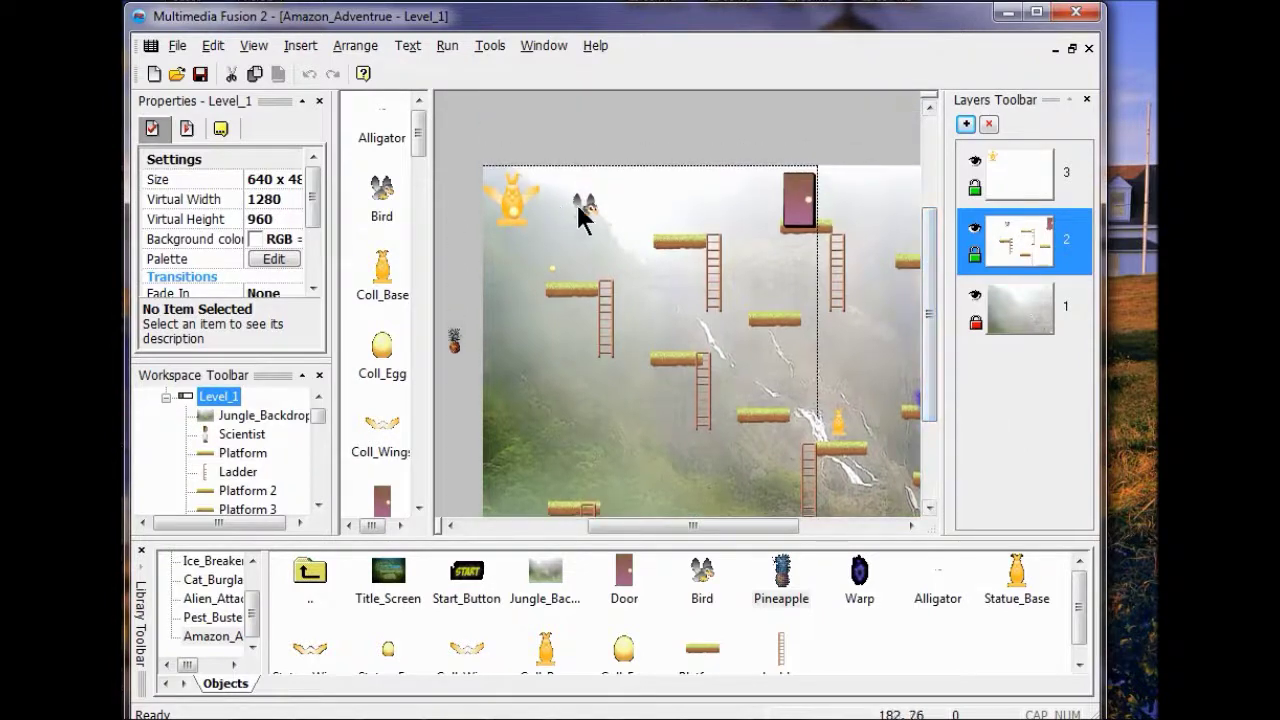
{"action": "left_click", "coordinate": [581, 206]}
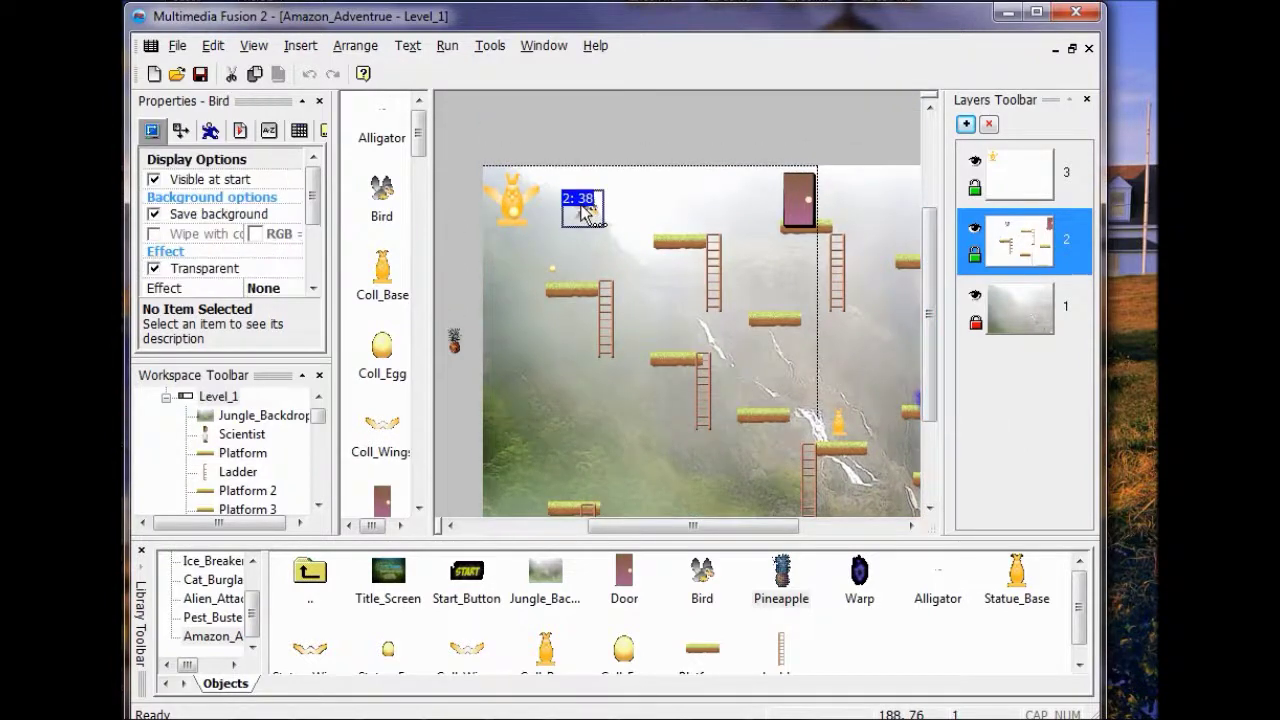
{"action": "left_click", "coordinate": [240, 131]}
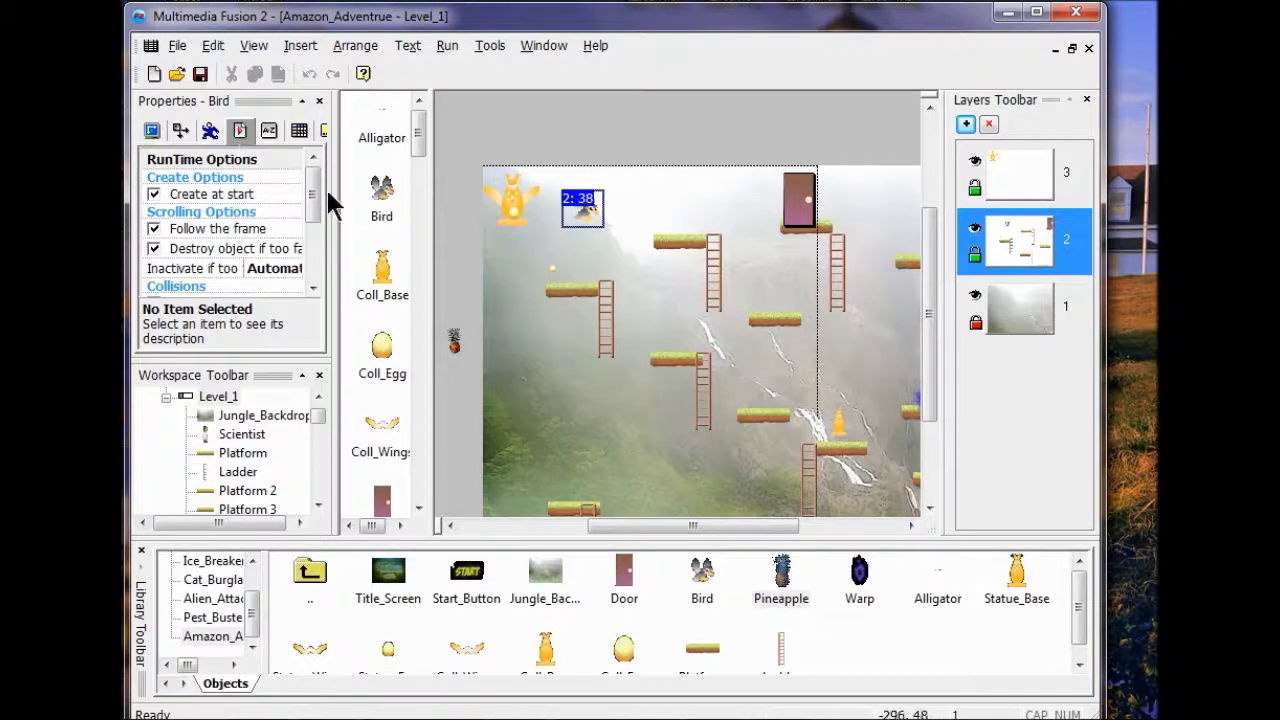
{"action": "left_click", "coordinate": [261, 269]}
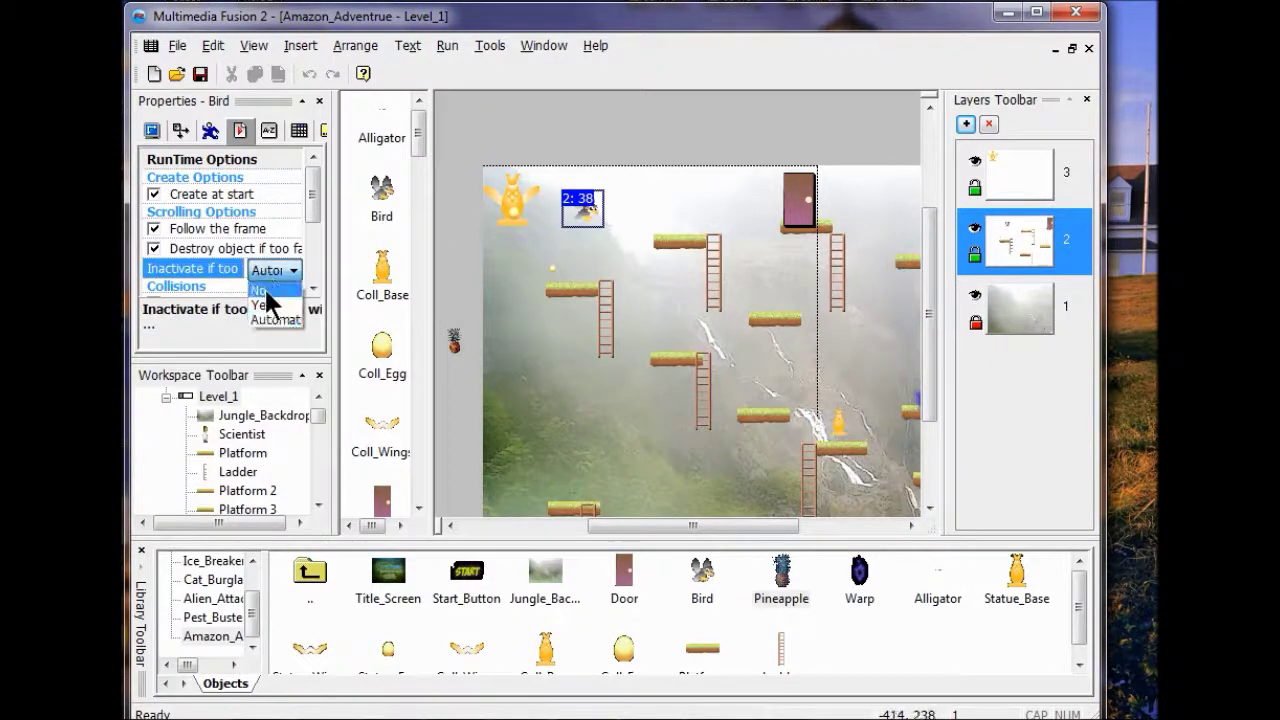
{"action": "left_click", "coordinate": [262, 291]}
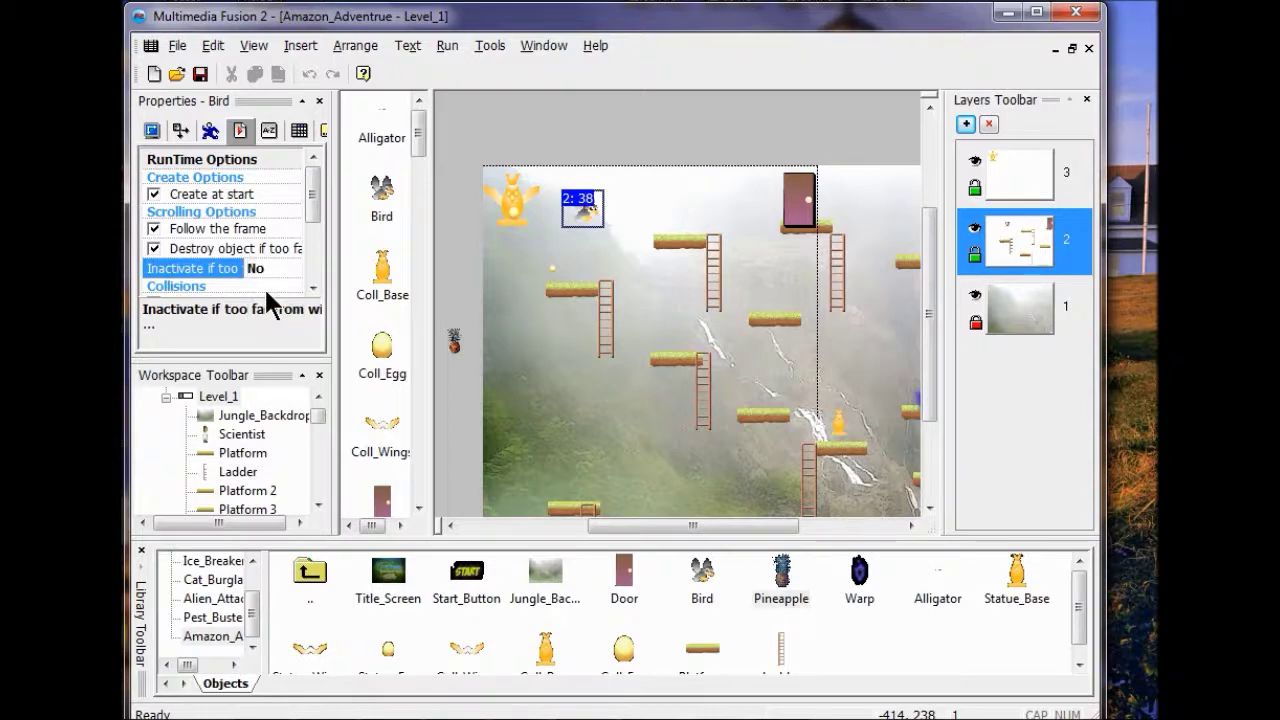
- Open the choices for the Pineapple's runtime option that inactivates it when too far from the window
{"action": "left_click", "coordinate": [454, 343]}
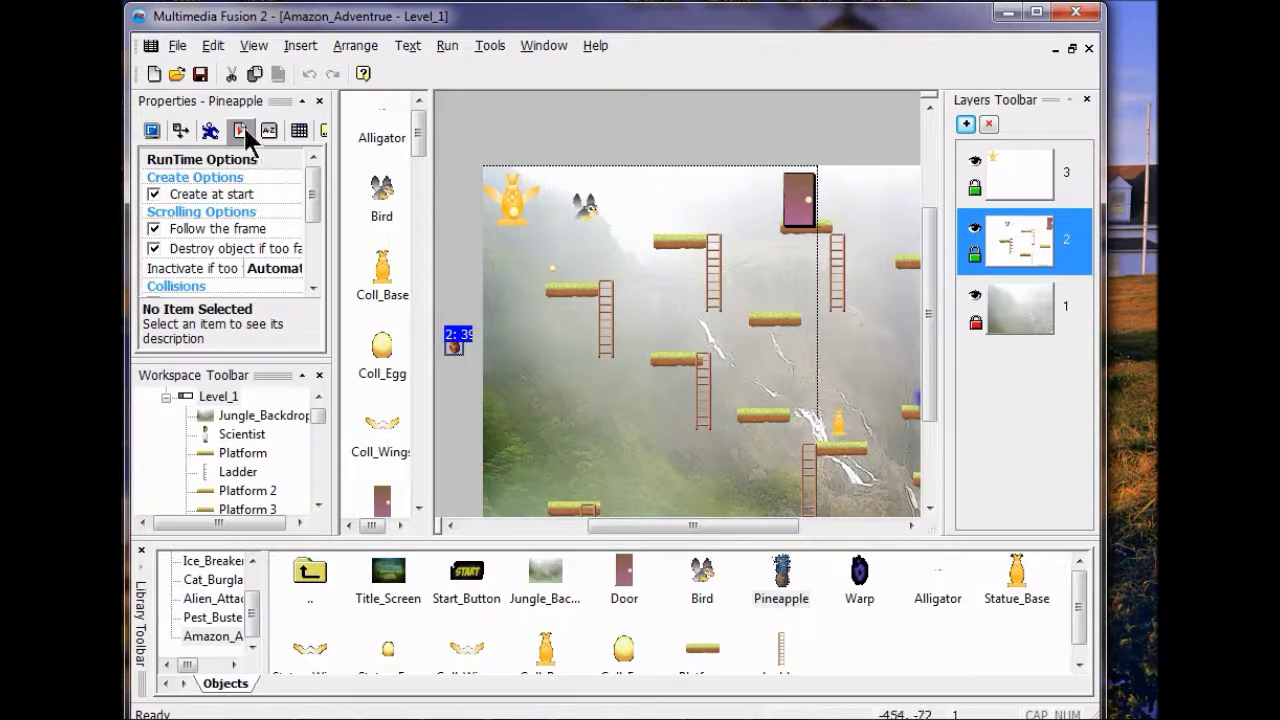
{"action": "scroll", "coordinate": [309, 208], "scroll_direction": "down", "scroll_amount": 2}
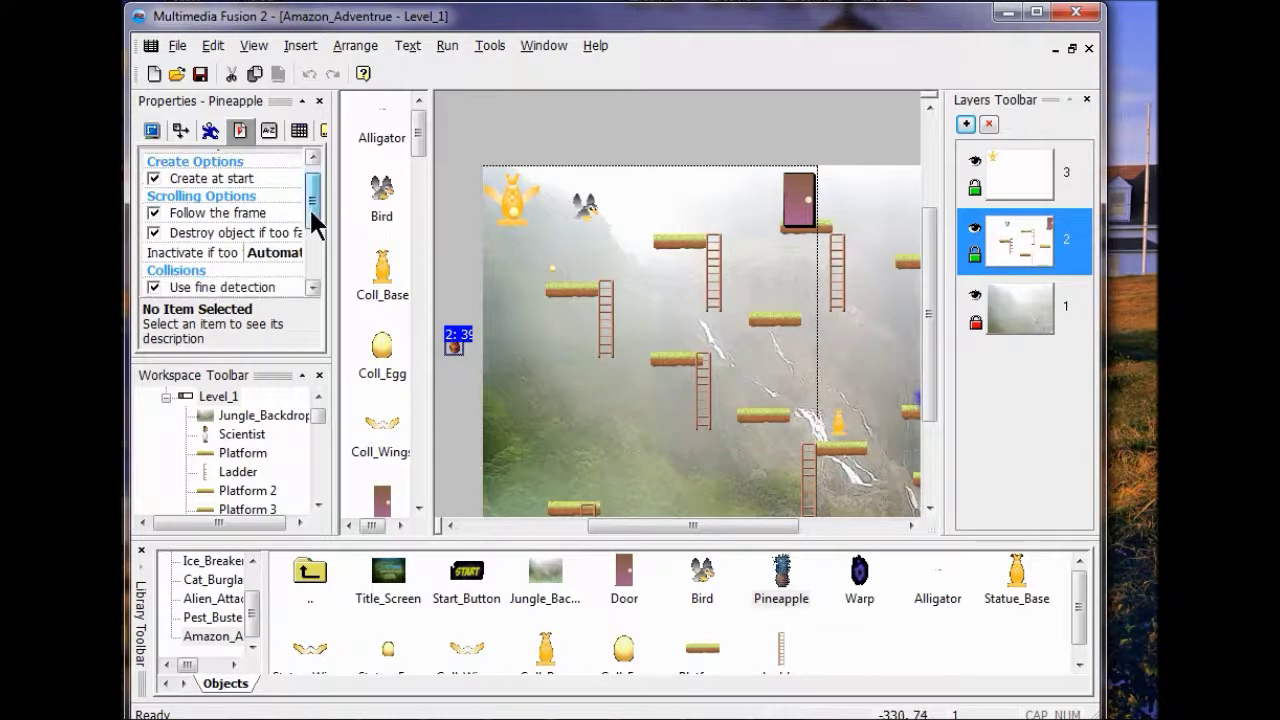
{"action": "left_click", "coordinate": [287, 236]}
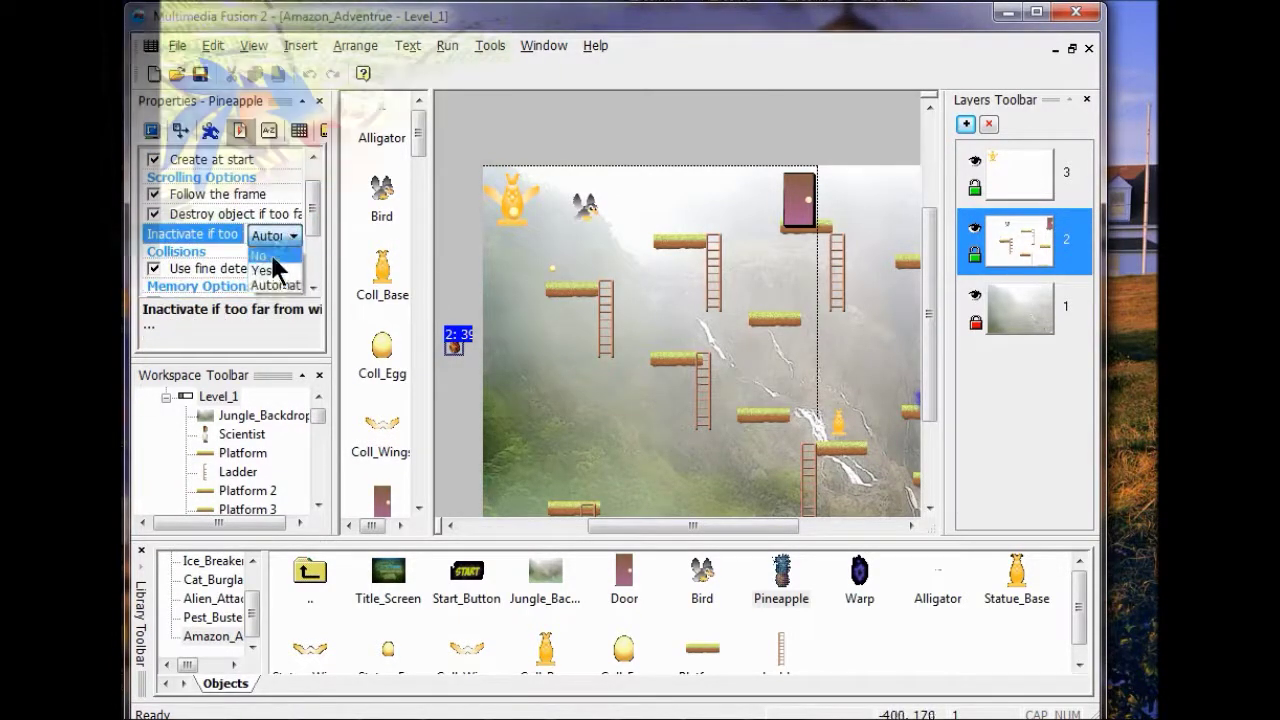